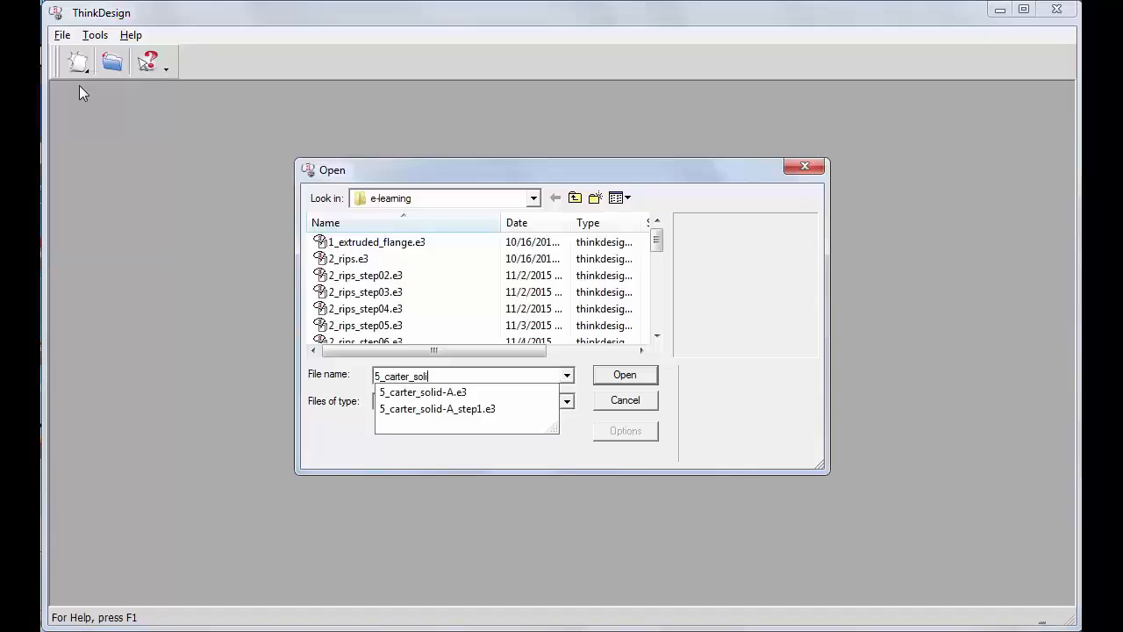
Step: Open 5_carter_solid-A.e3 and extrude the 2D profile around the motor into a linear solid 120 mm deep
left_click(624, 375)
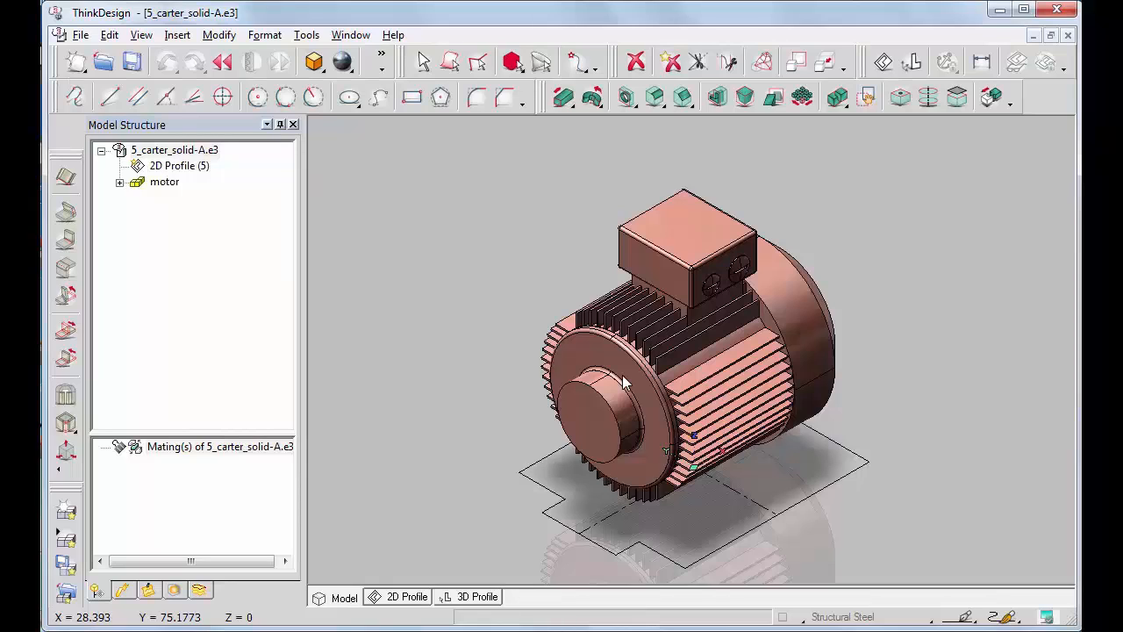
left_click(563, 97)
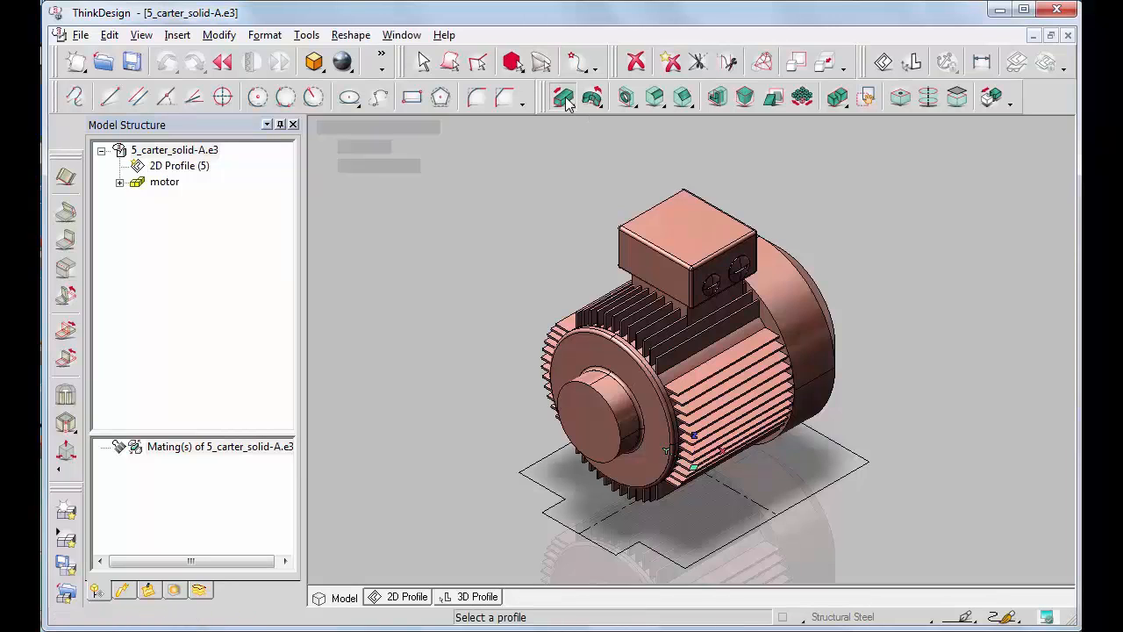
left_click(521, 471)
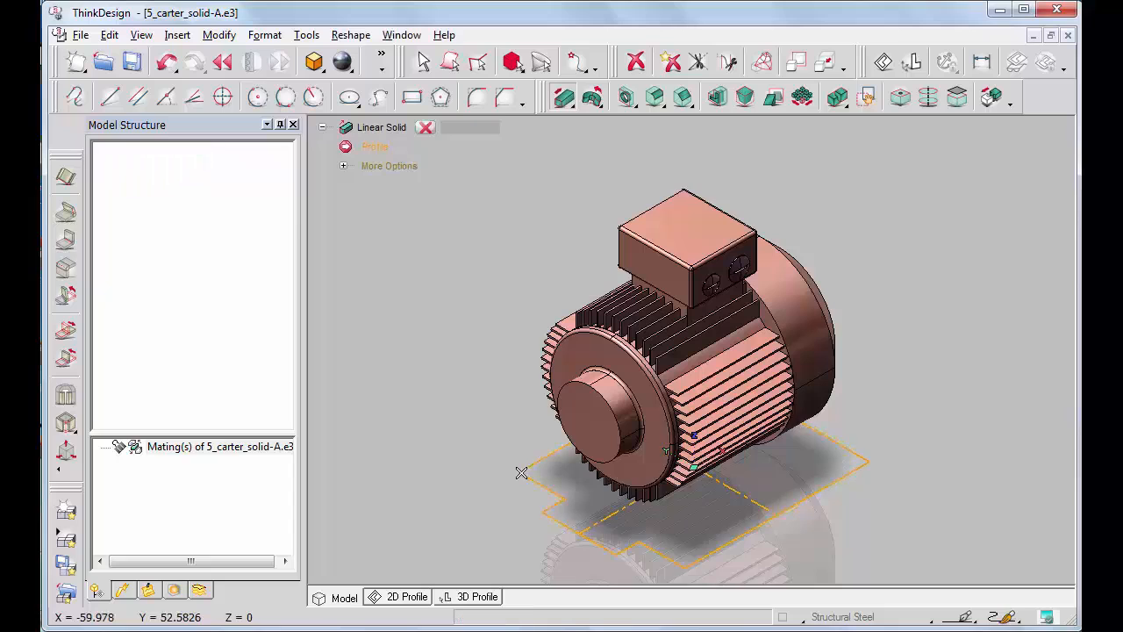
left_click(683, 438)
type("120")
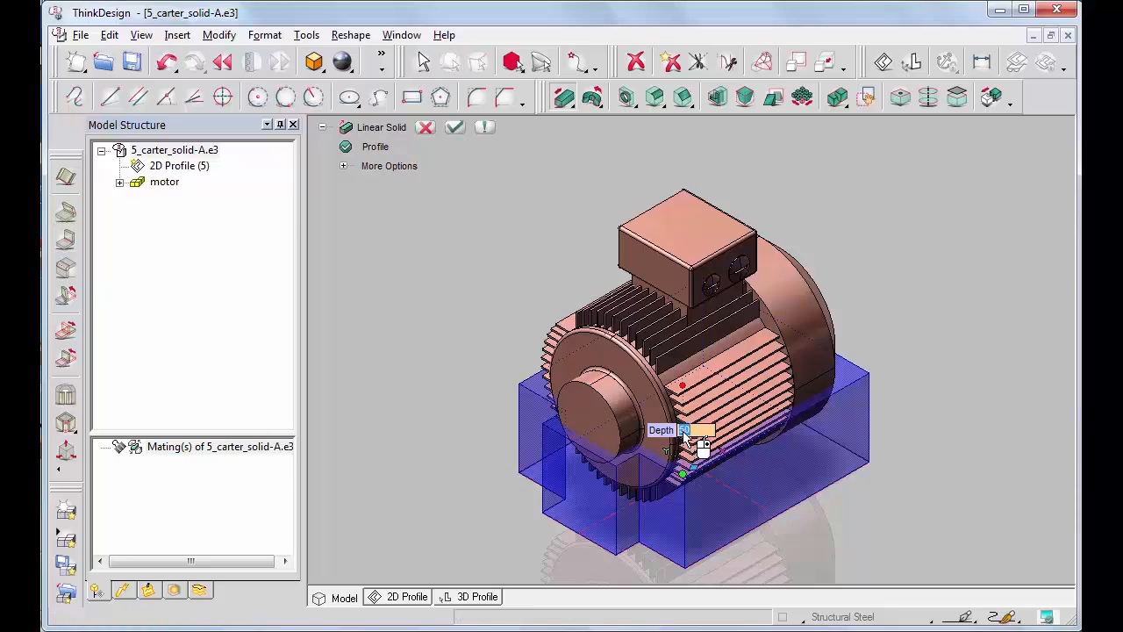
key("Return")
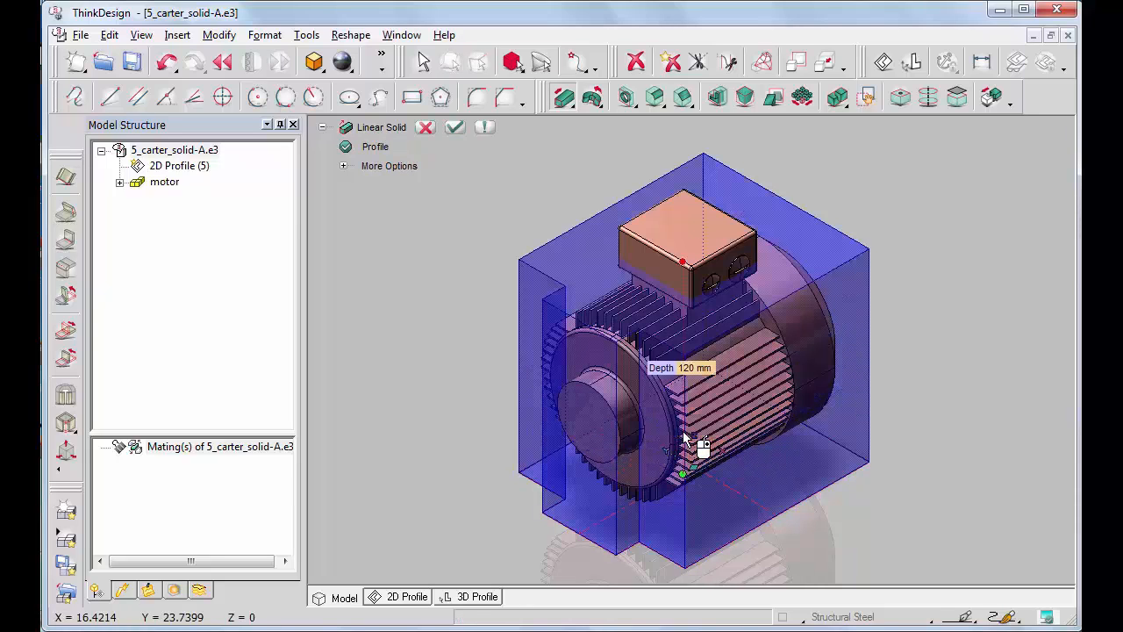
left_click(453, 127)
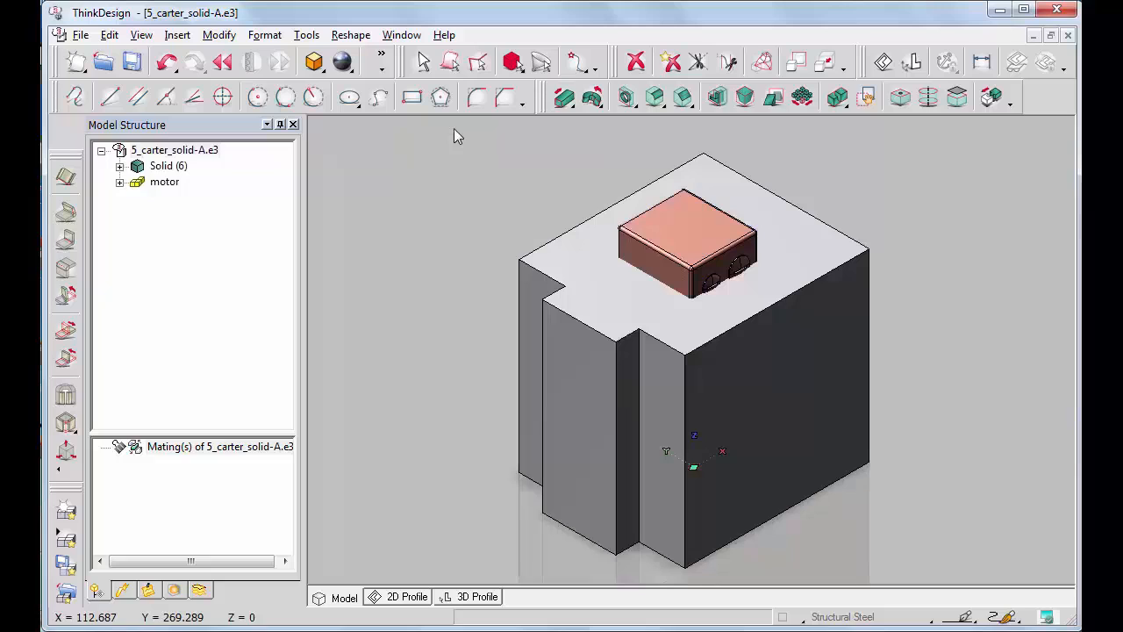
Step: Bring up the named views controls for orienting the model
left_click(141, 36)
mouse_move(418, 177)
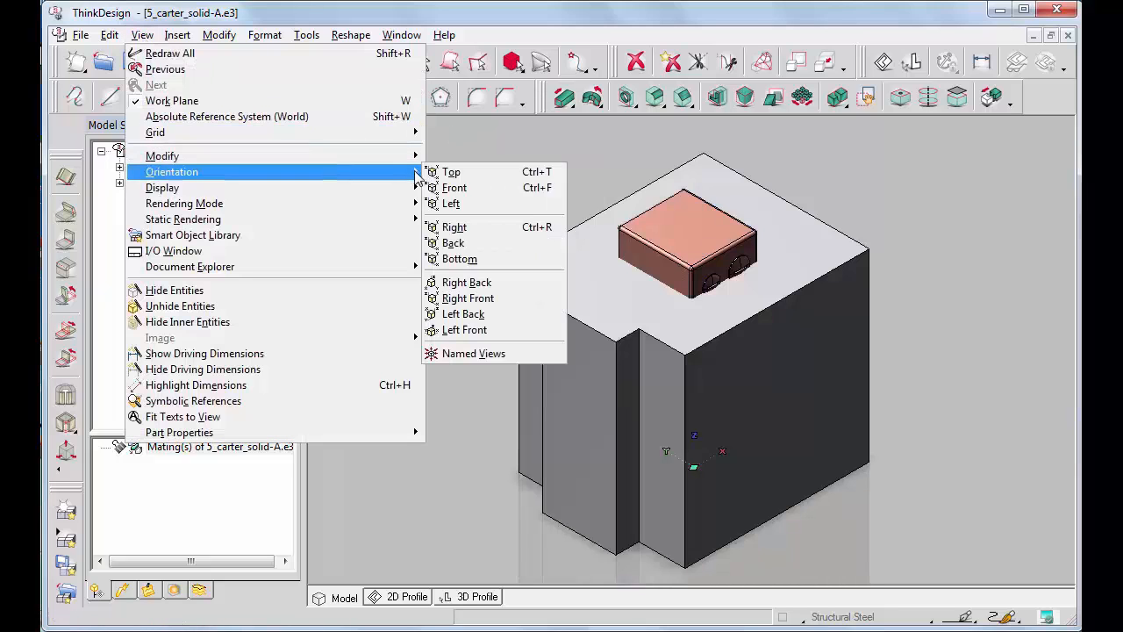
left_click(464, 353)
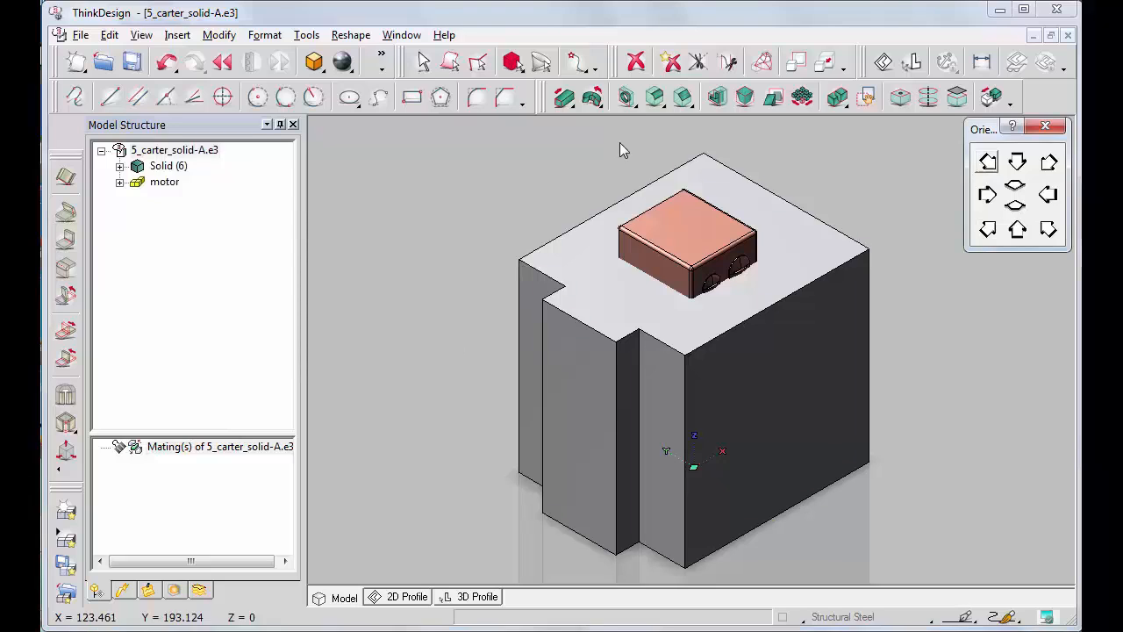
Step: Fillet the four vertical outer corner edges of the main block with a constant radius of 3 mm
left_click(655, 96)
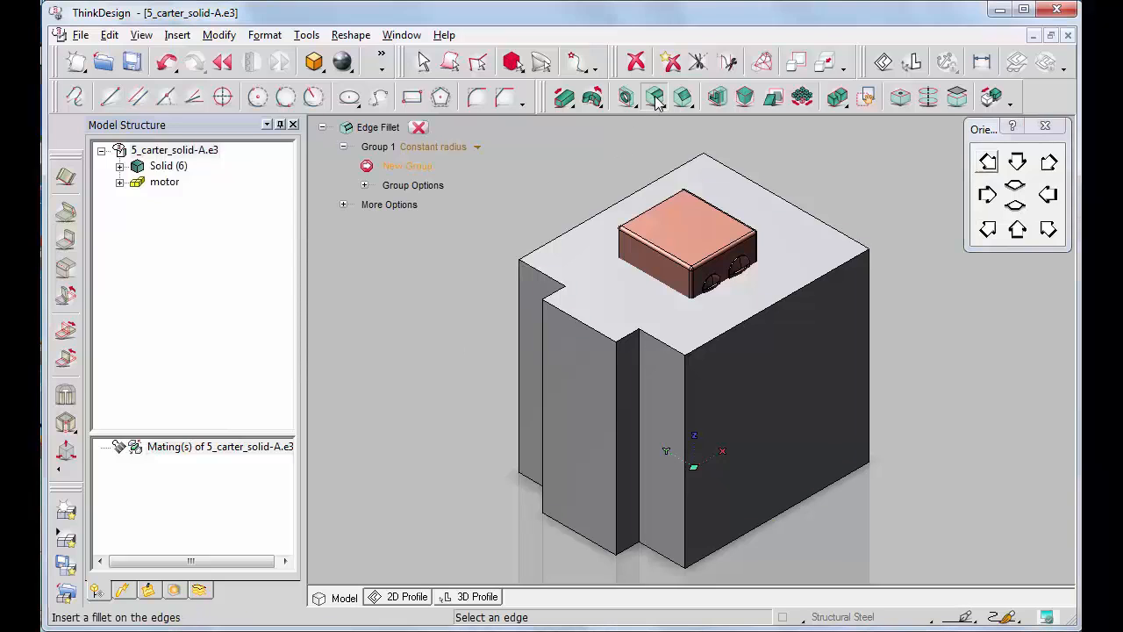
left_click(518, 319)
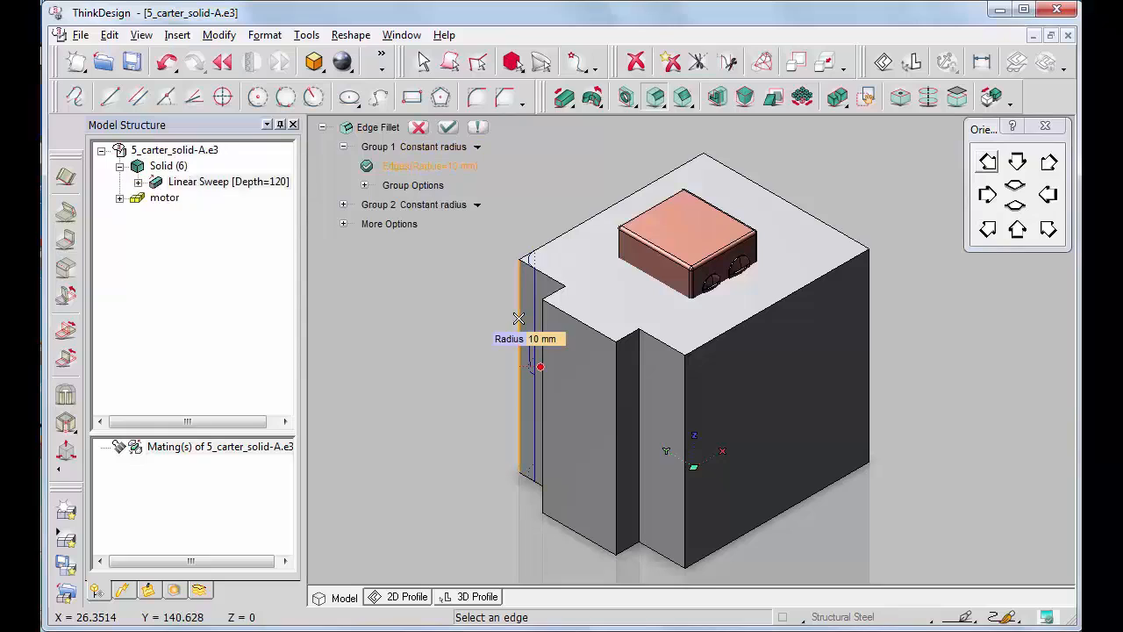
left_click(685, 384)
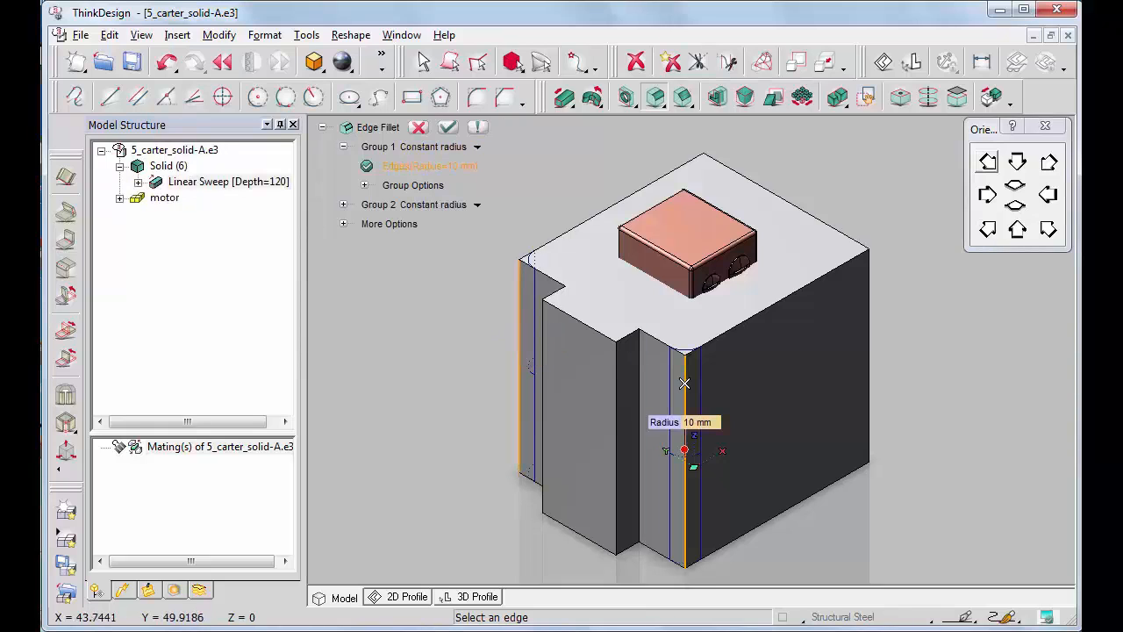
left_click(869, 264)
left_click(1050, 164)
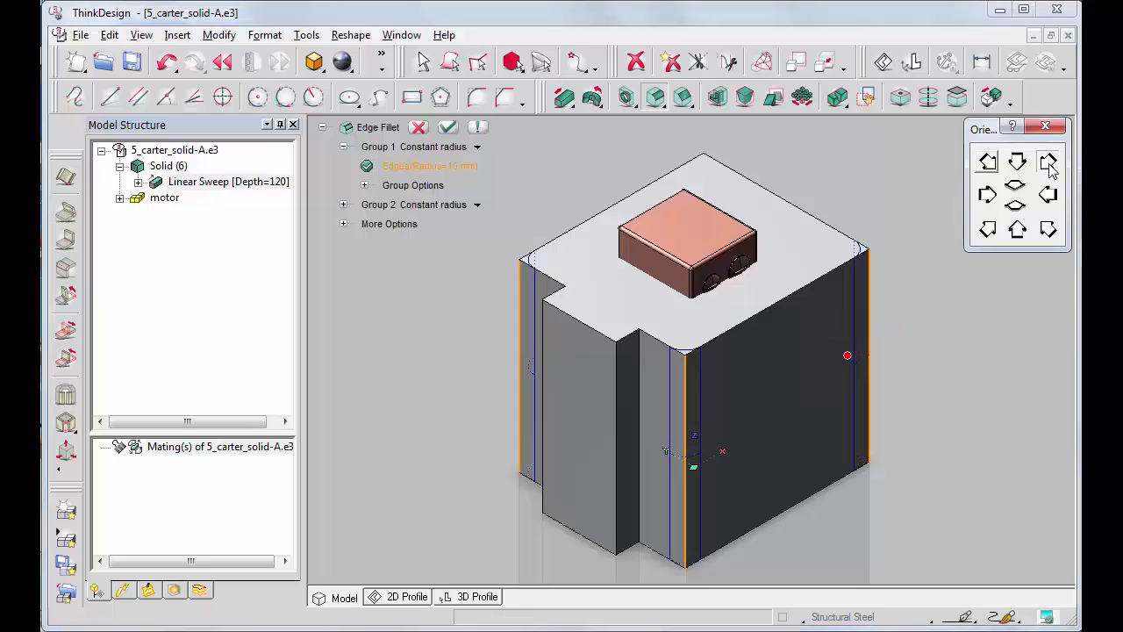
left_click(680, 399)
left_click(989, 230)
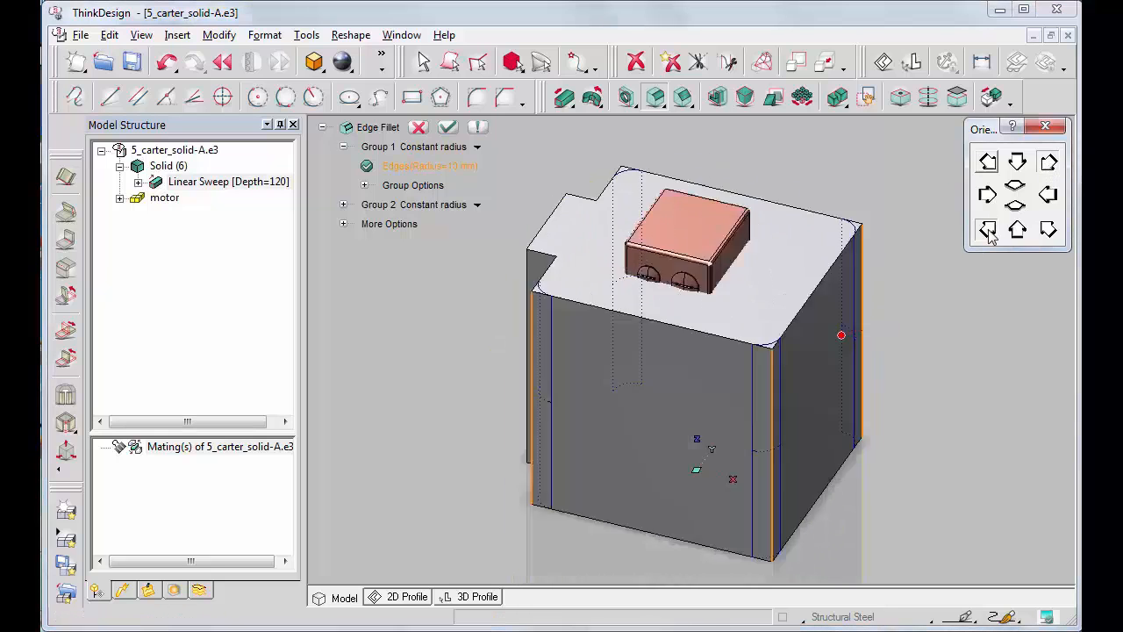
left_click(714, 301)
type("3")
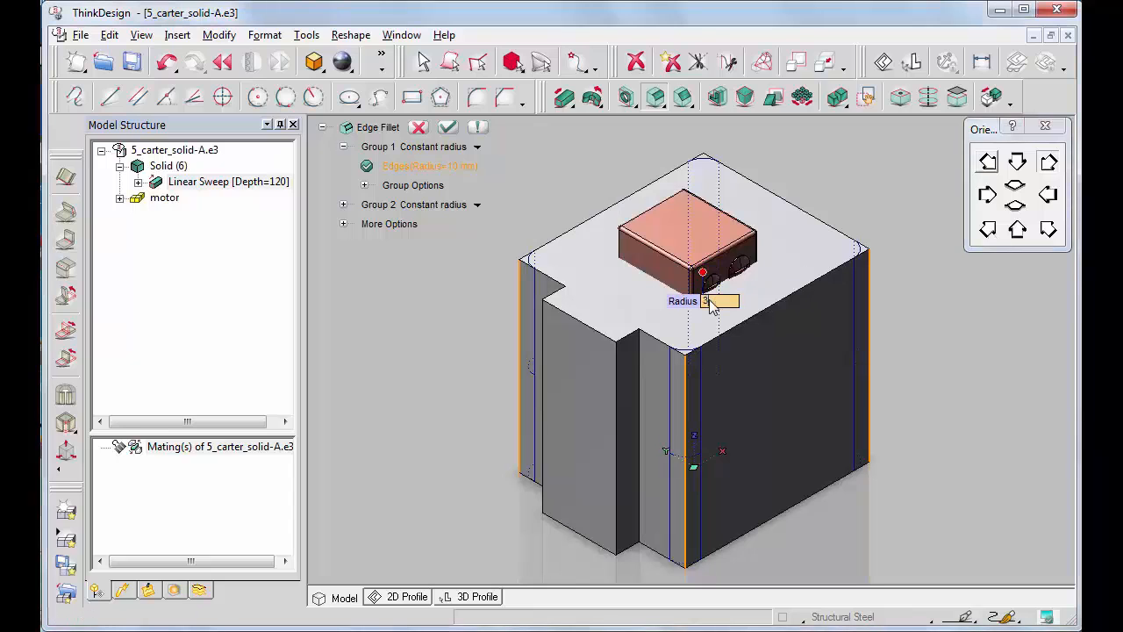
key("Return")
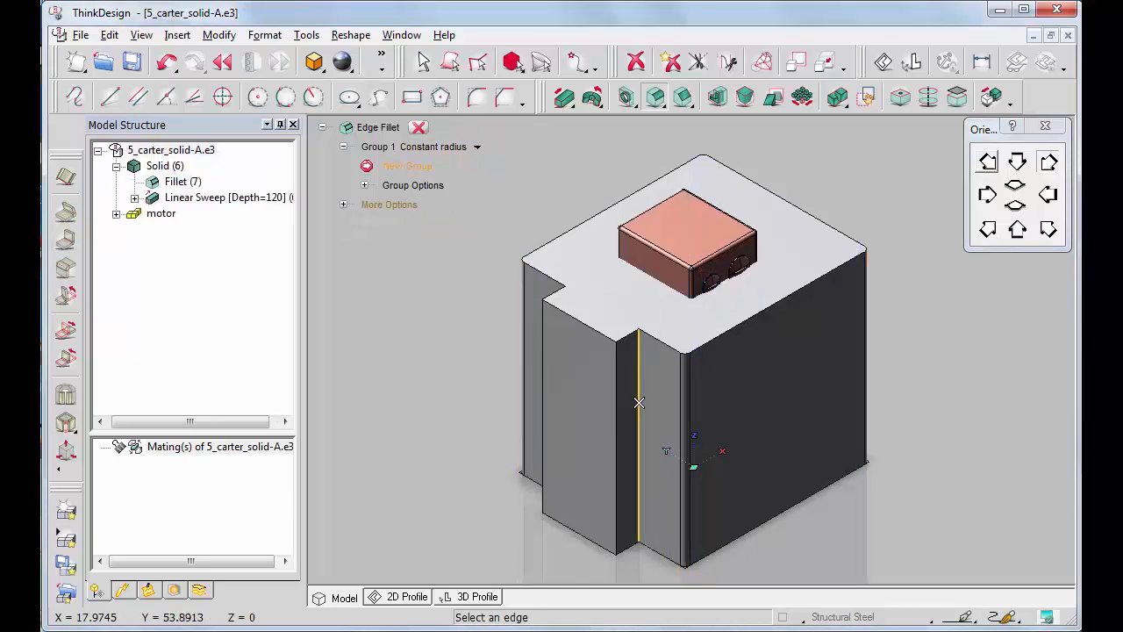
Step: Fillet the two vertical inner edges where the narrow front projection meets the main block with a 1 mm radius
left_click(639, 403)
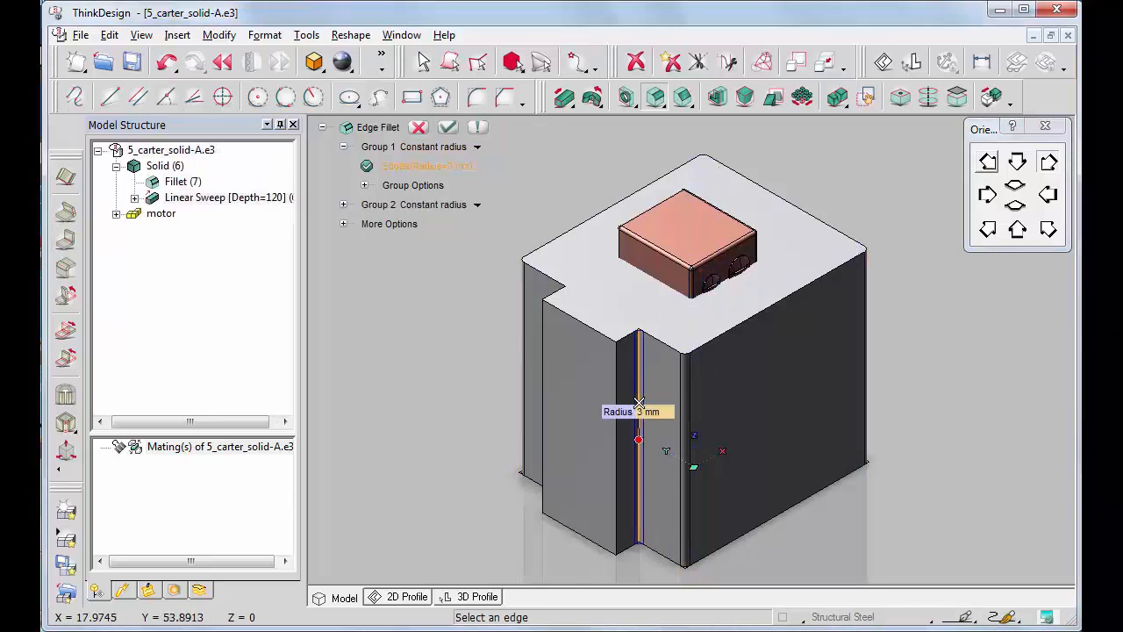
left_click(988, 163)
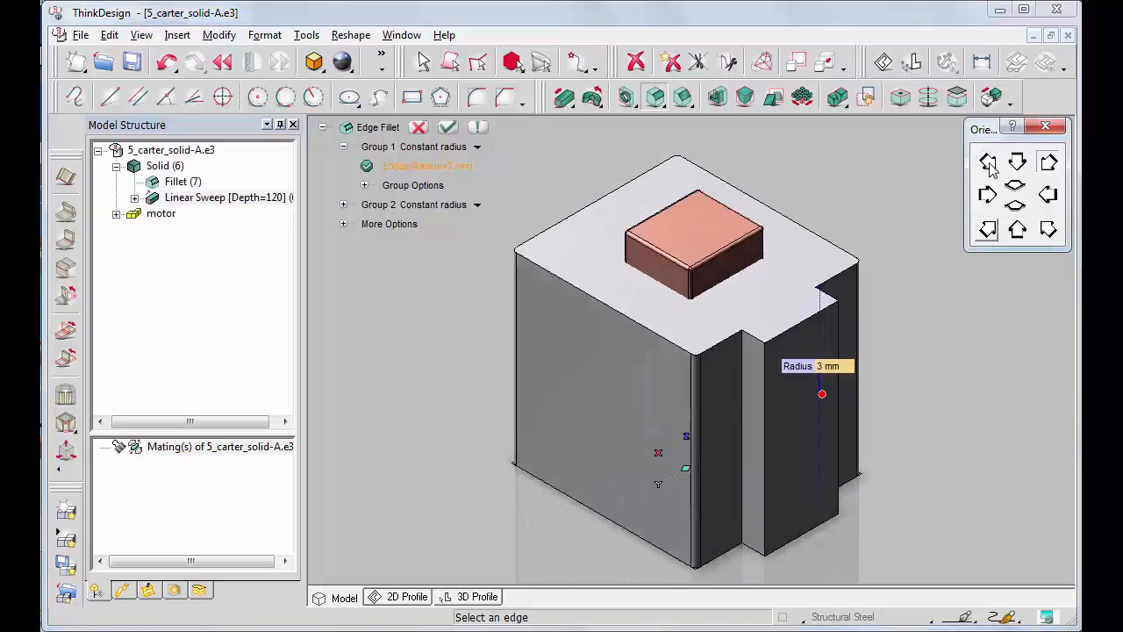
left_click(741, 408)
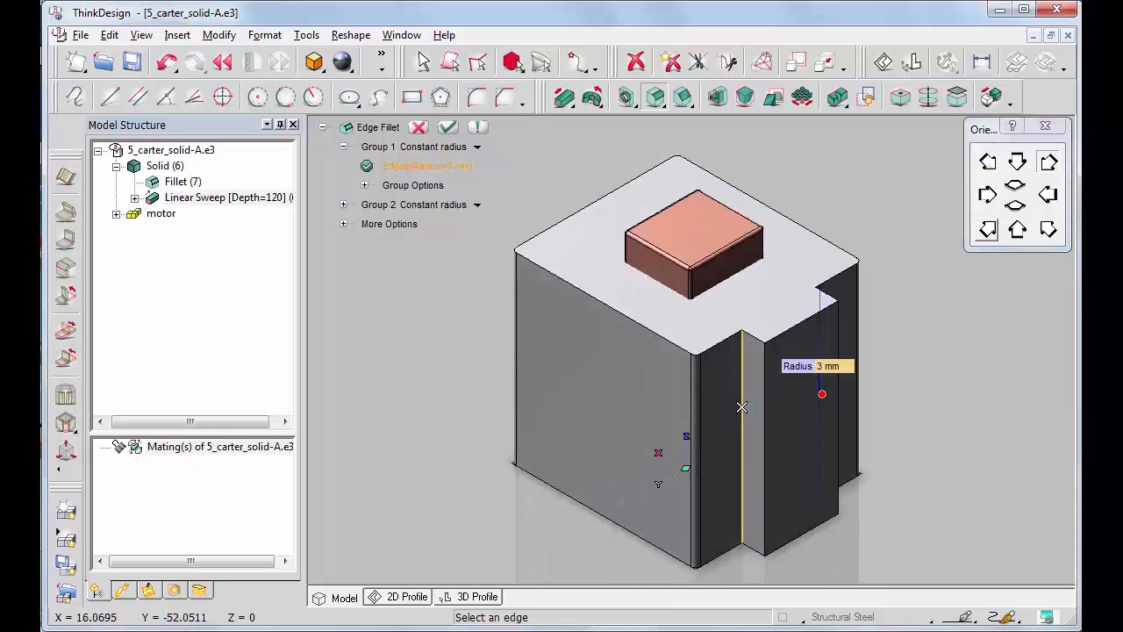
left_click(988, 231)
left_click(564, 368)
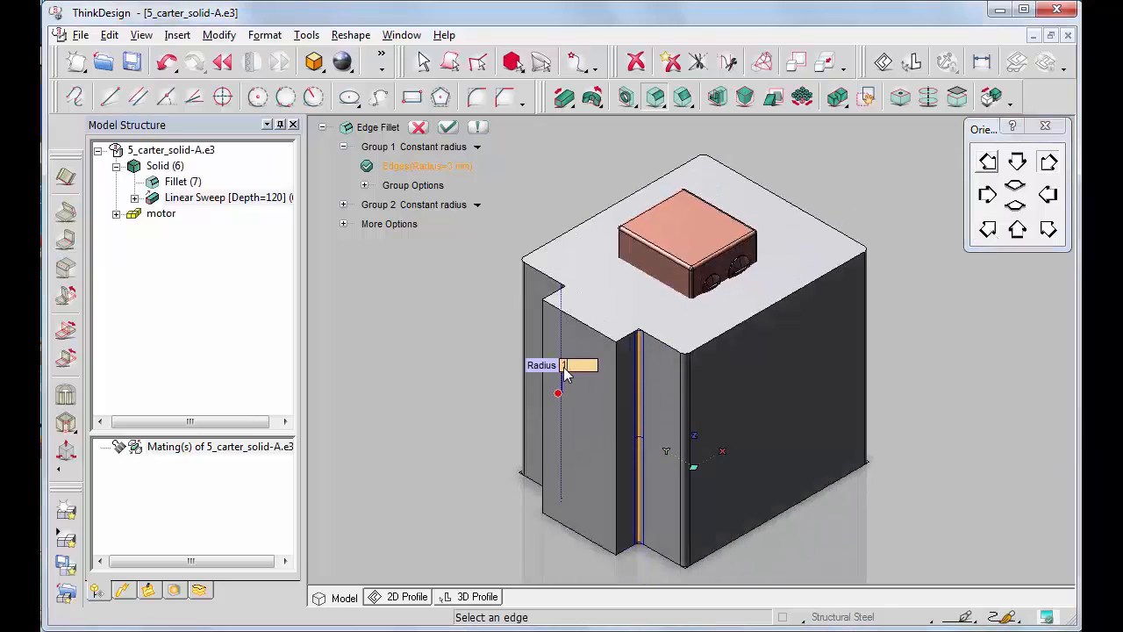
type("1")
key("Return")
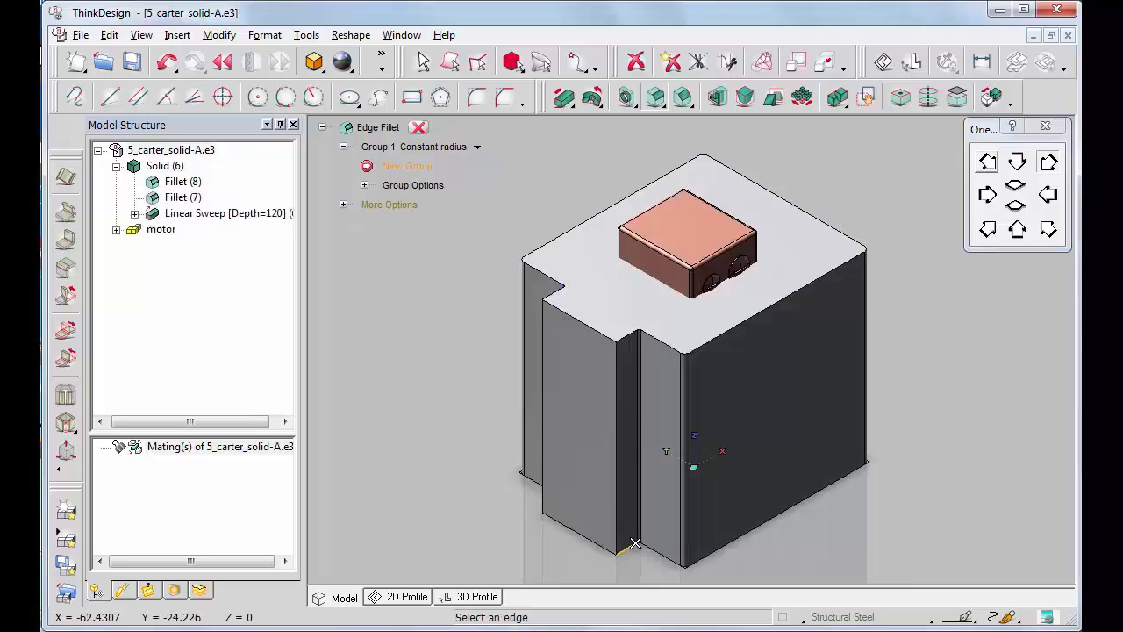
Step: Fillet the chain of edges around the solid's base with a 1 mm radius and finish filleting
left_click(636, 543)
left_click(555, 479)
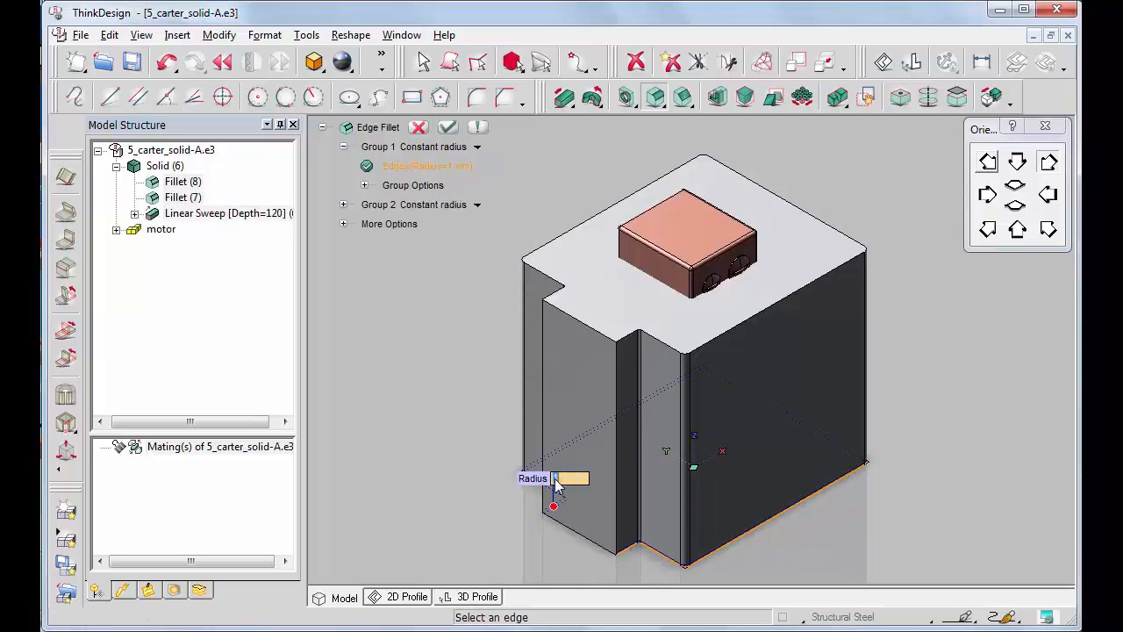
key("Return")
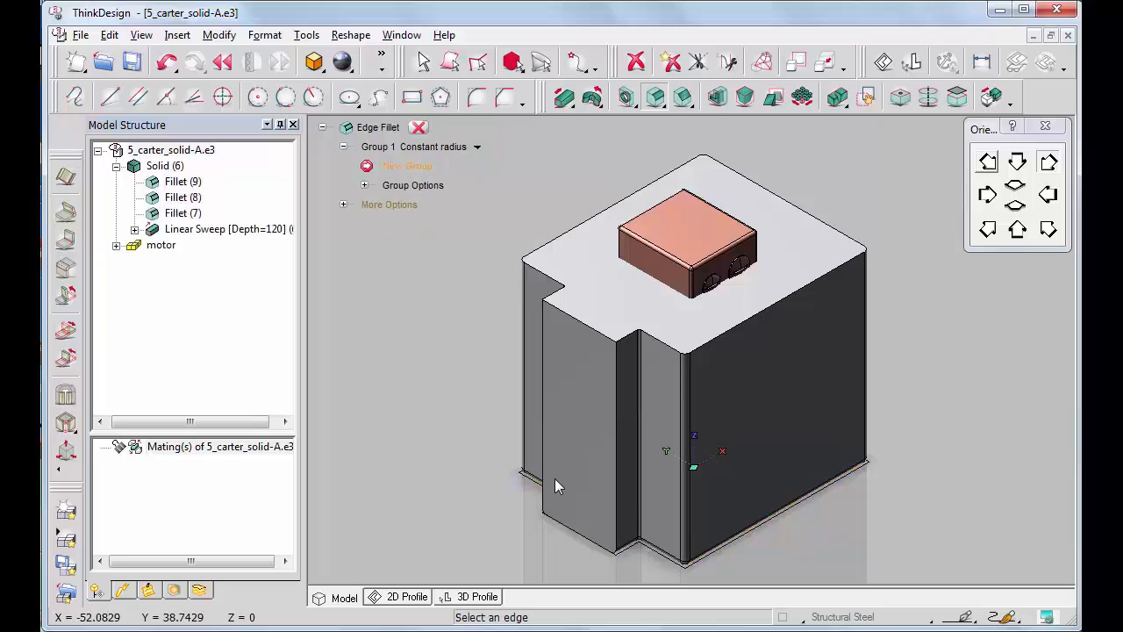
left_click(419, 128)
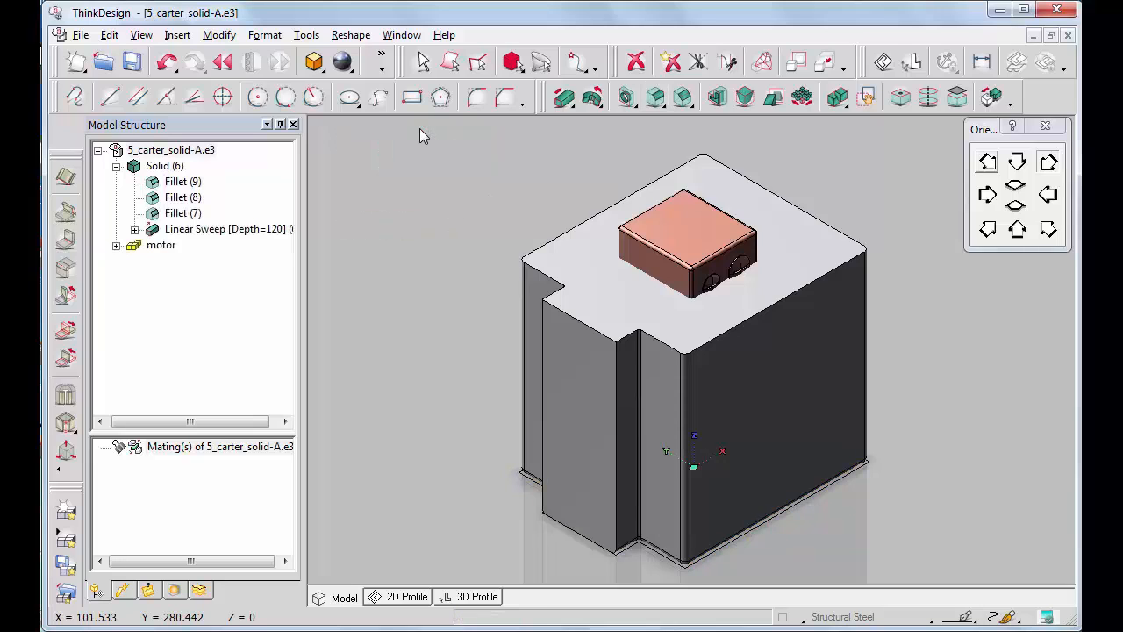
Step: Shell the solid to a global thickness of 2 mm, removing the end face of the front projection
left_click(716, 101)
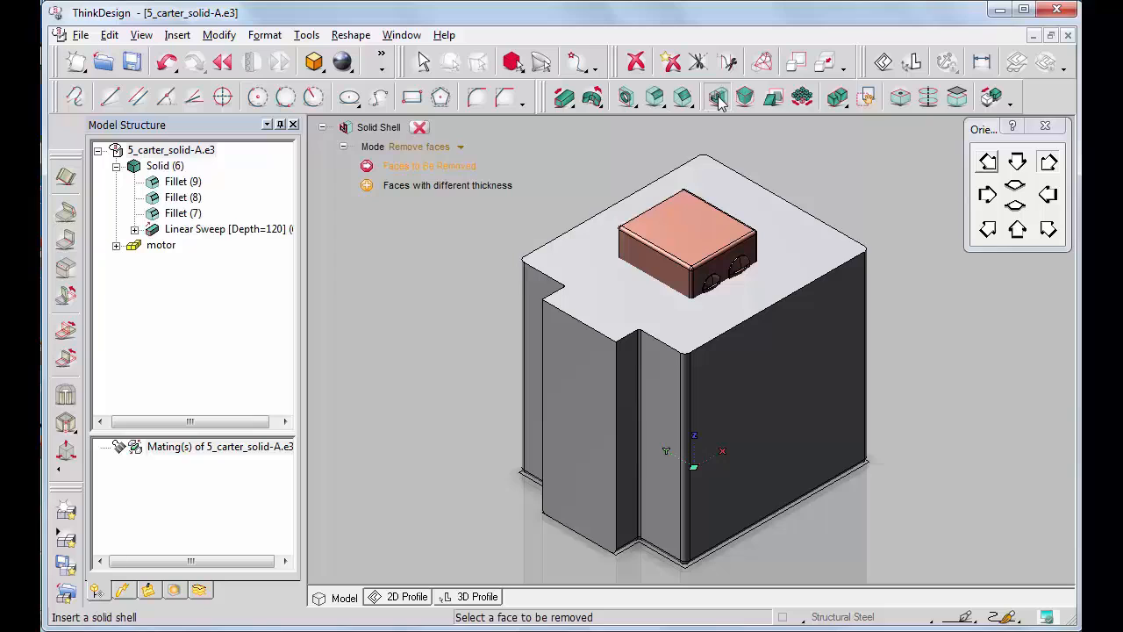
left_click(593, 389)
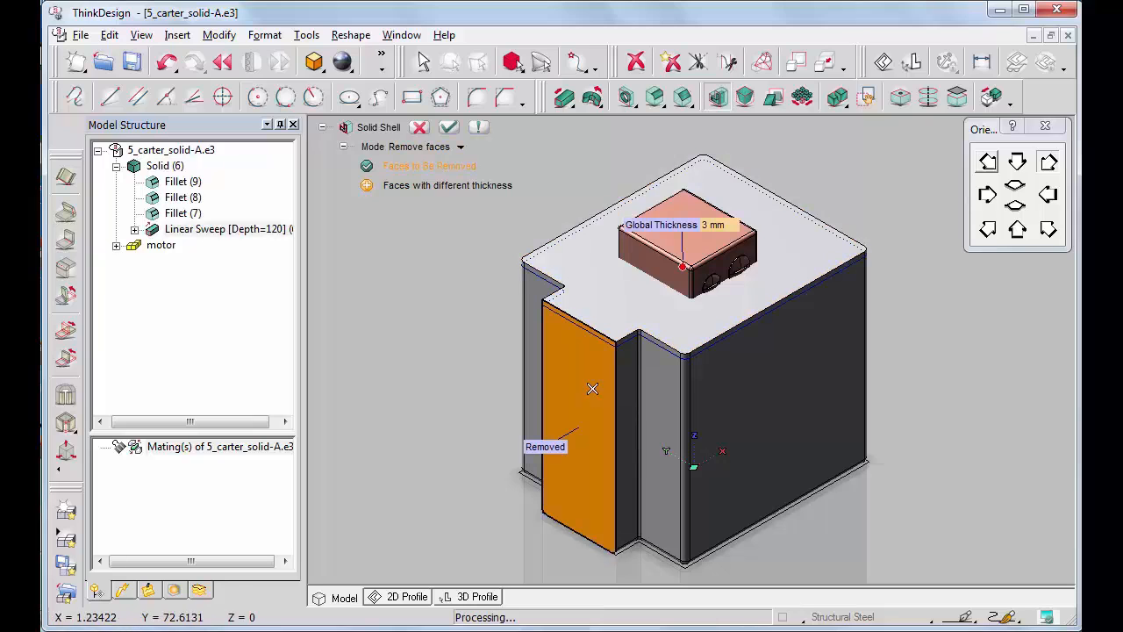
left_click(709, 226)
type("2")
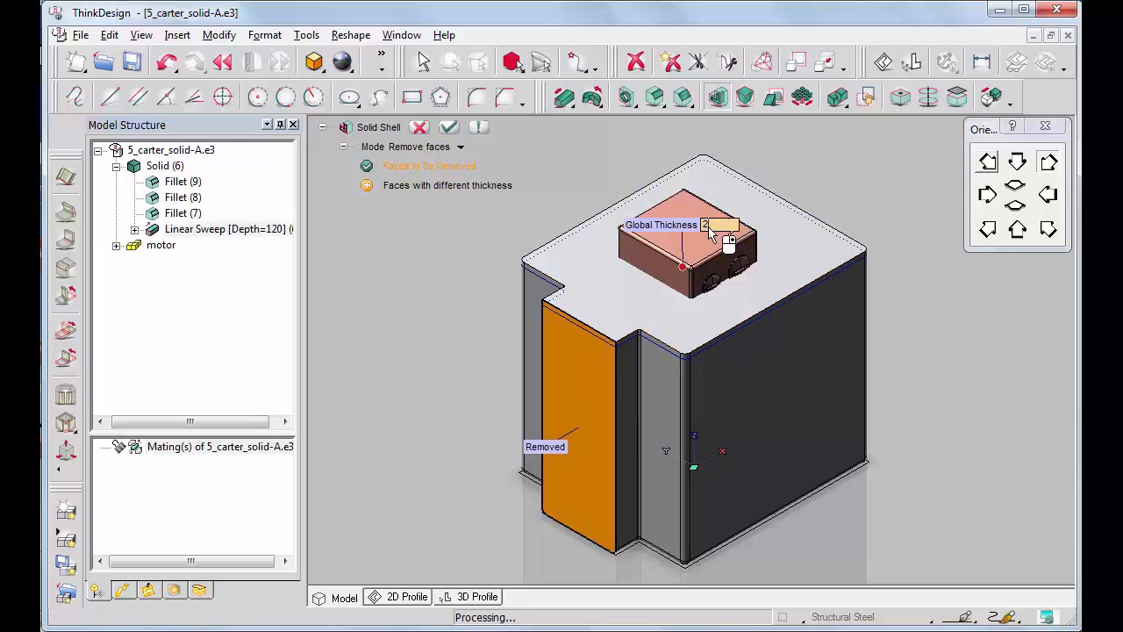
key("Return")
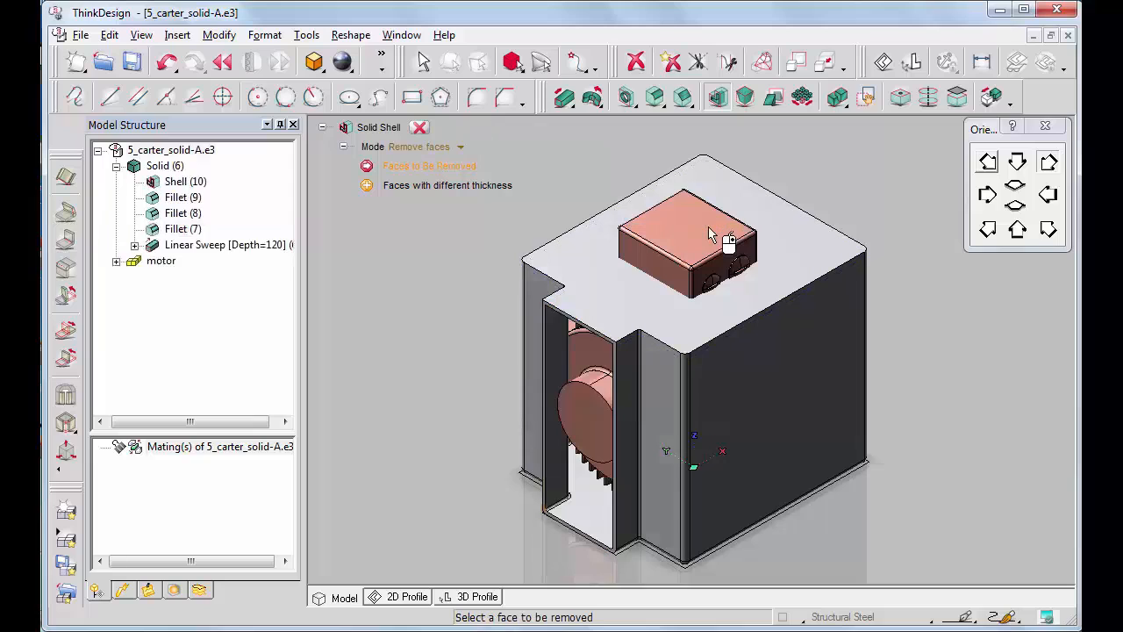
left_click(419, 127)
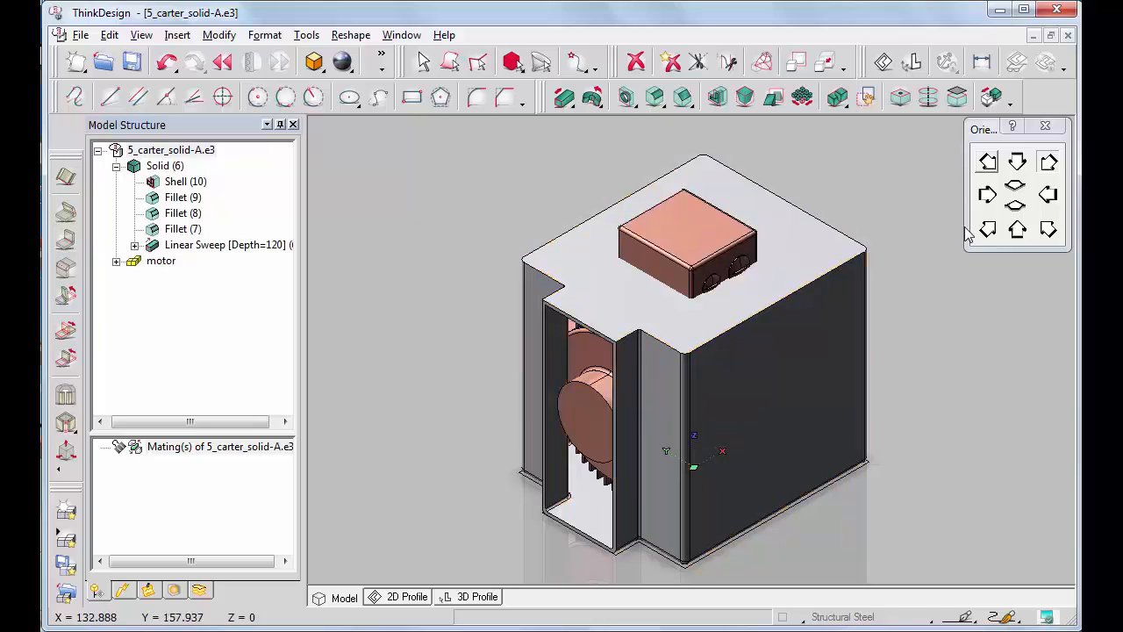
Step: Create a Face Rip on the underside fillet faces along the long sides, front faces and both sides of the front projection, excluding the rear
left_click(1019, 233)
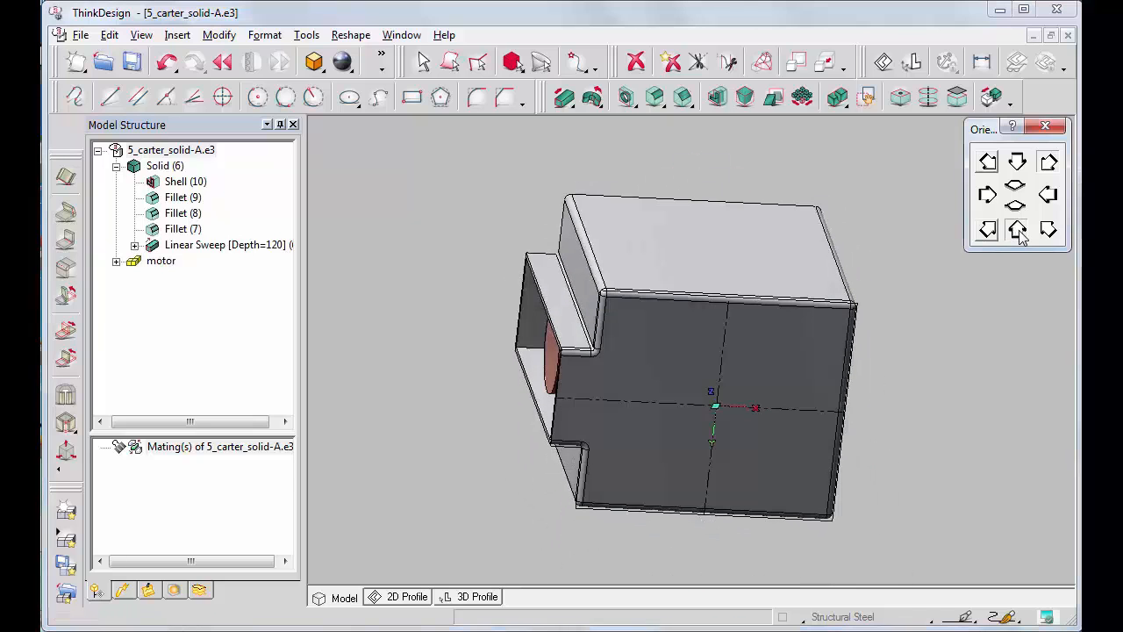
left_click(1019, 233)
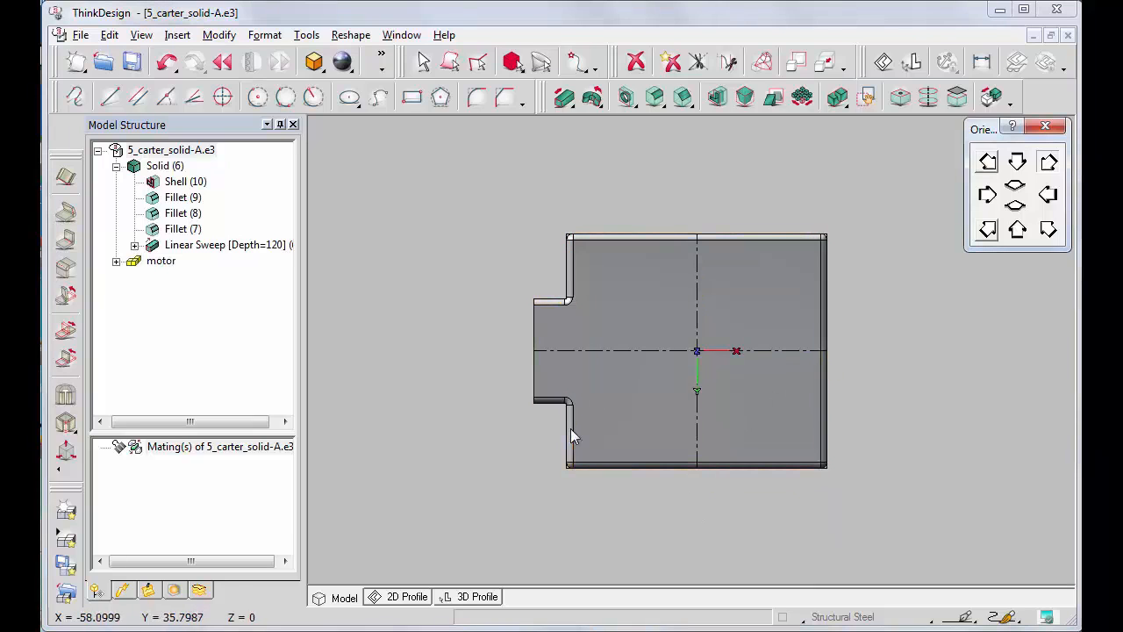
left_click(74, 432)
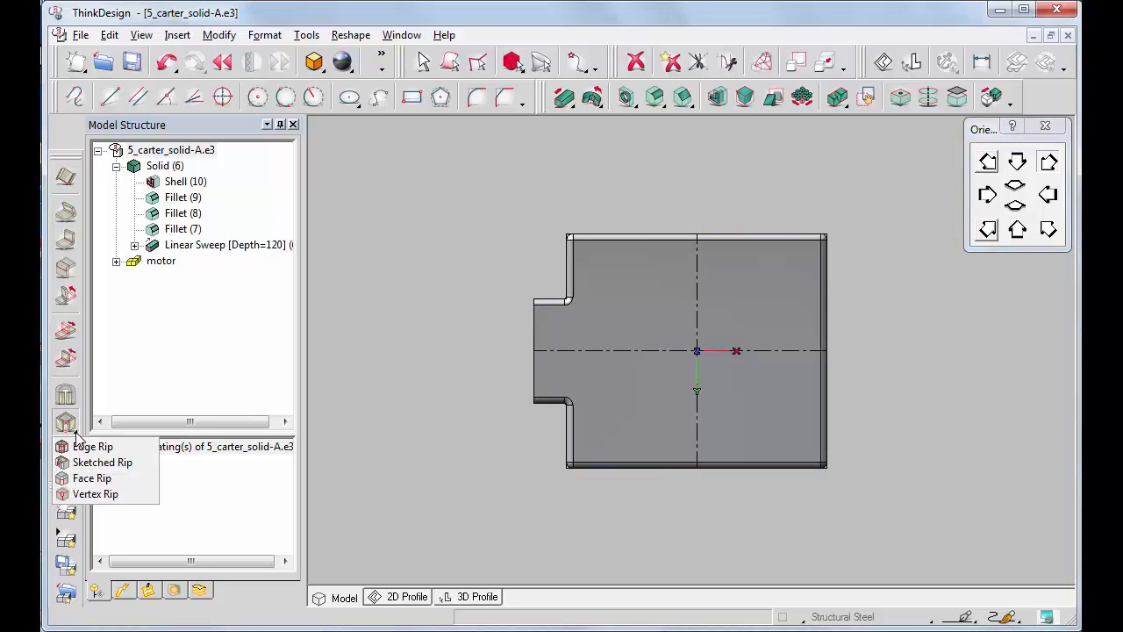
left_click(86, 479)
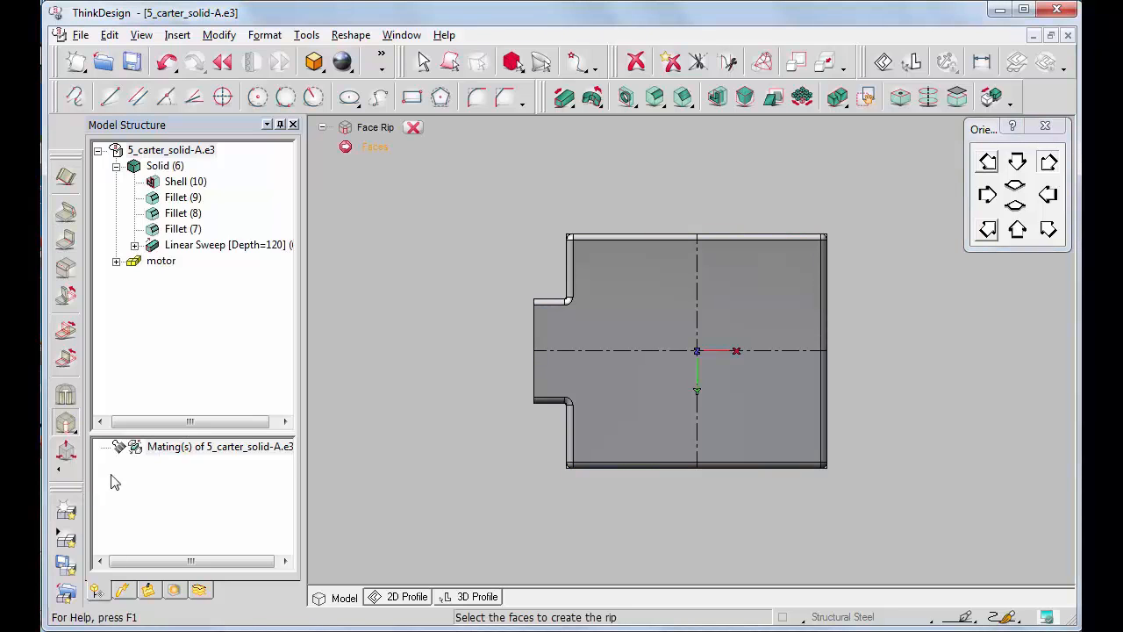
left_click(546, 399)
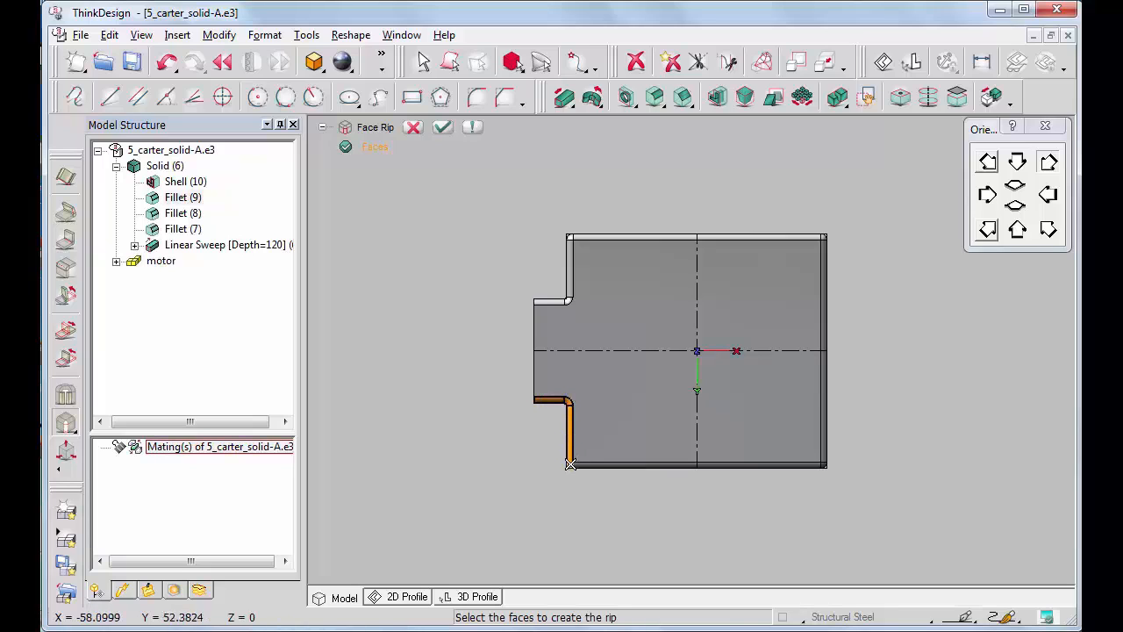
left_click(639, 464)
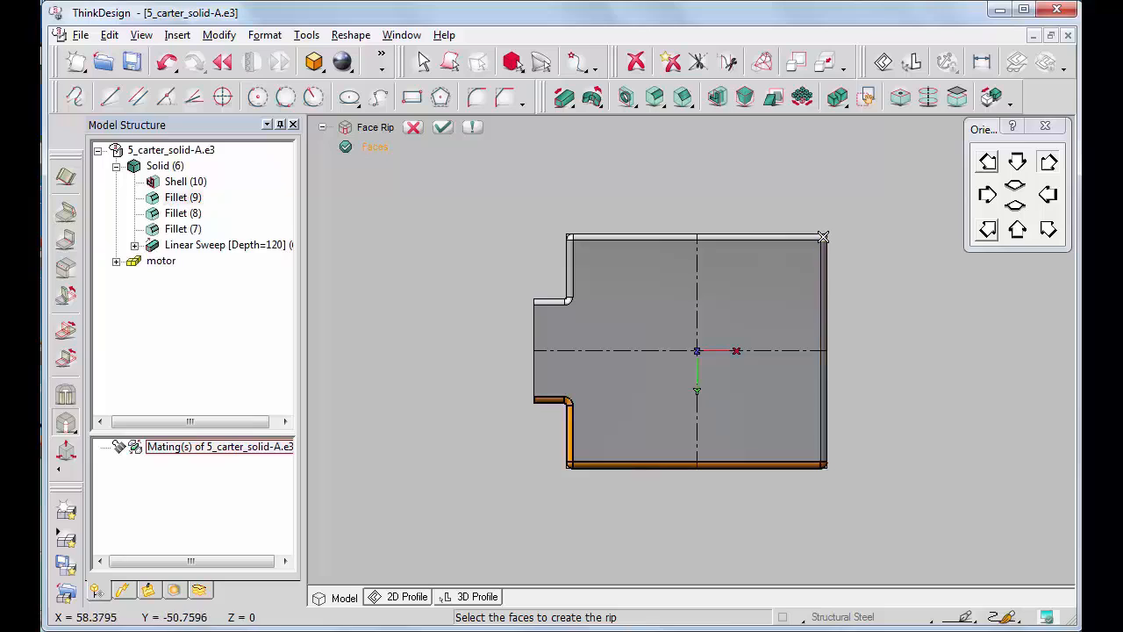
left_click(744, 237)
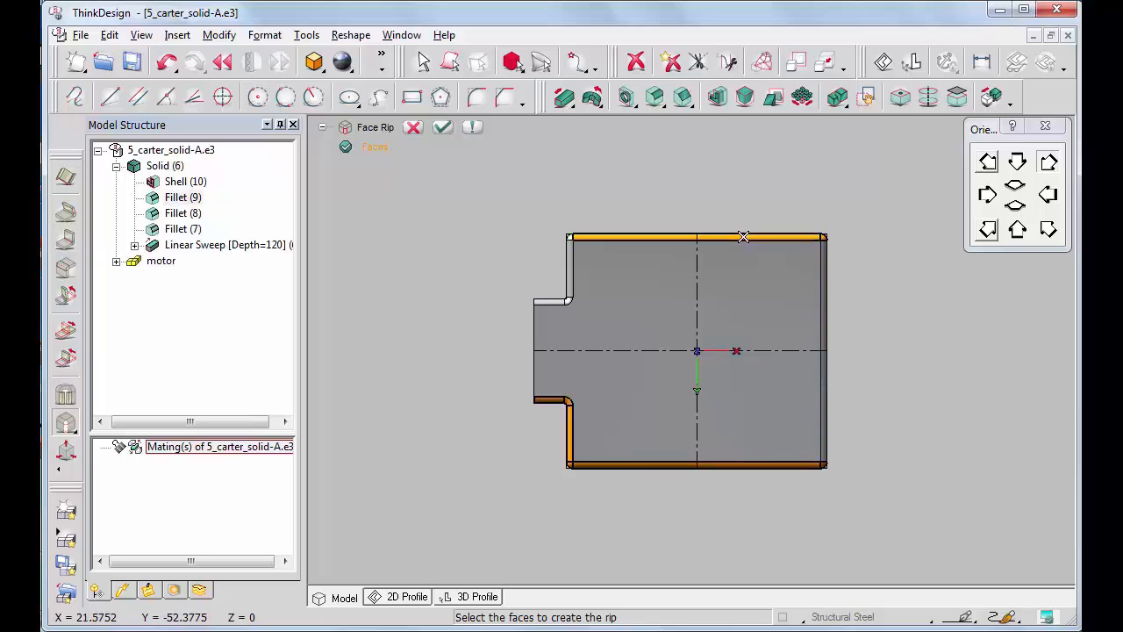
left_click(568, 266)
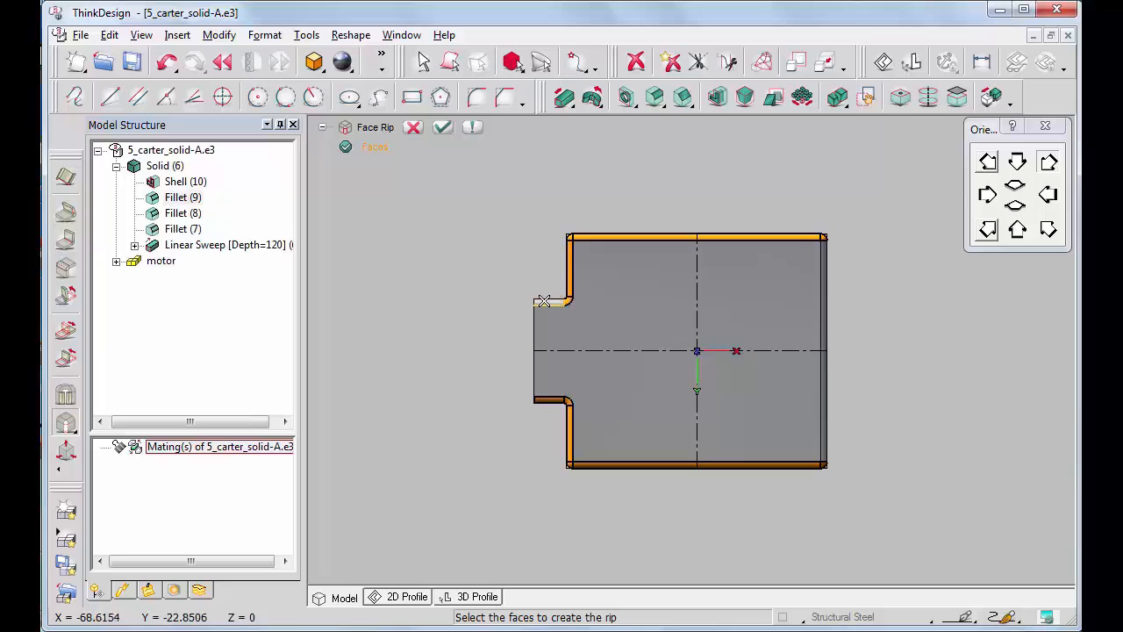
left_click(542, 301)
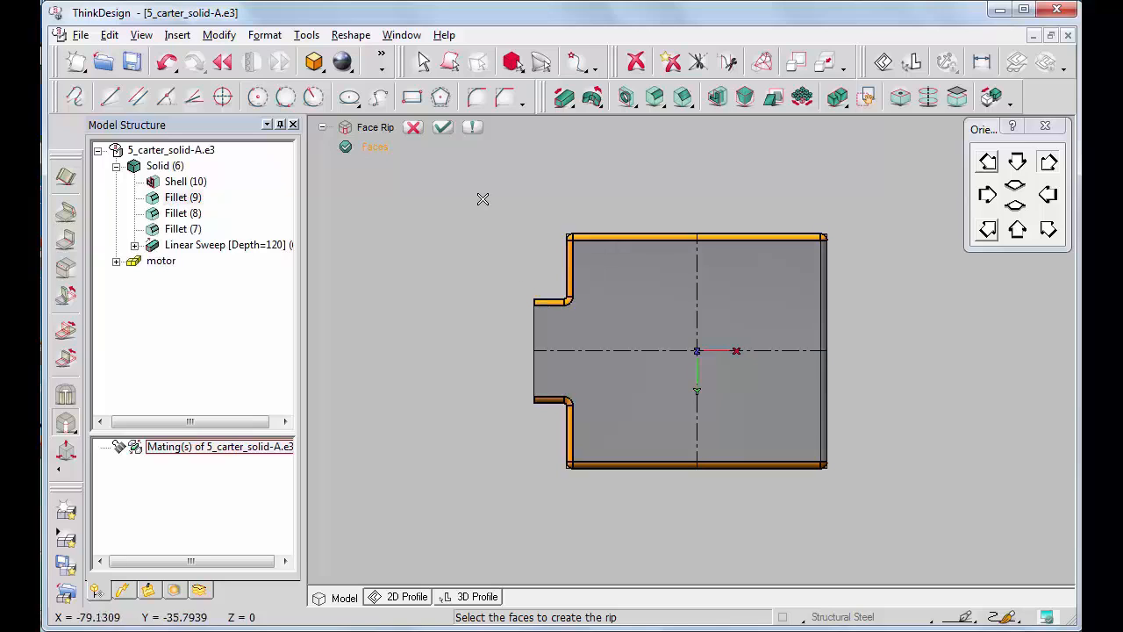
left_click(442, 127)
key("Down")
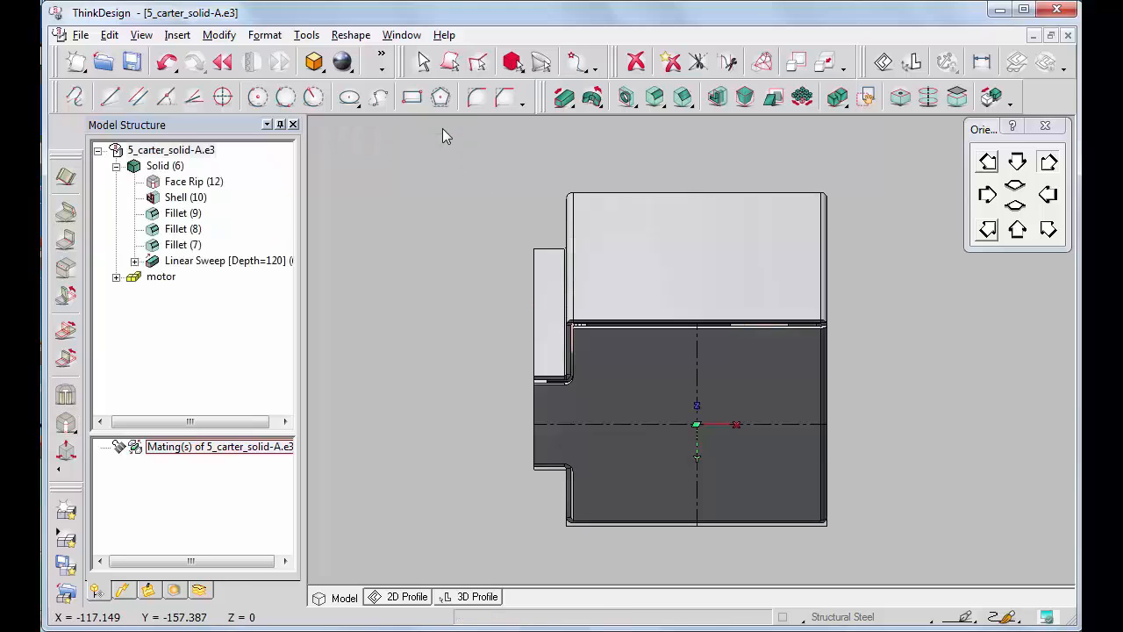
key("Home")
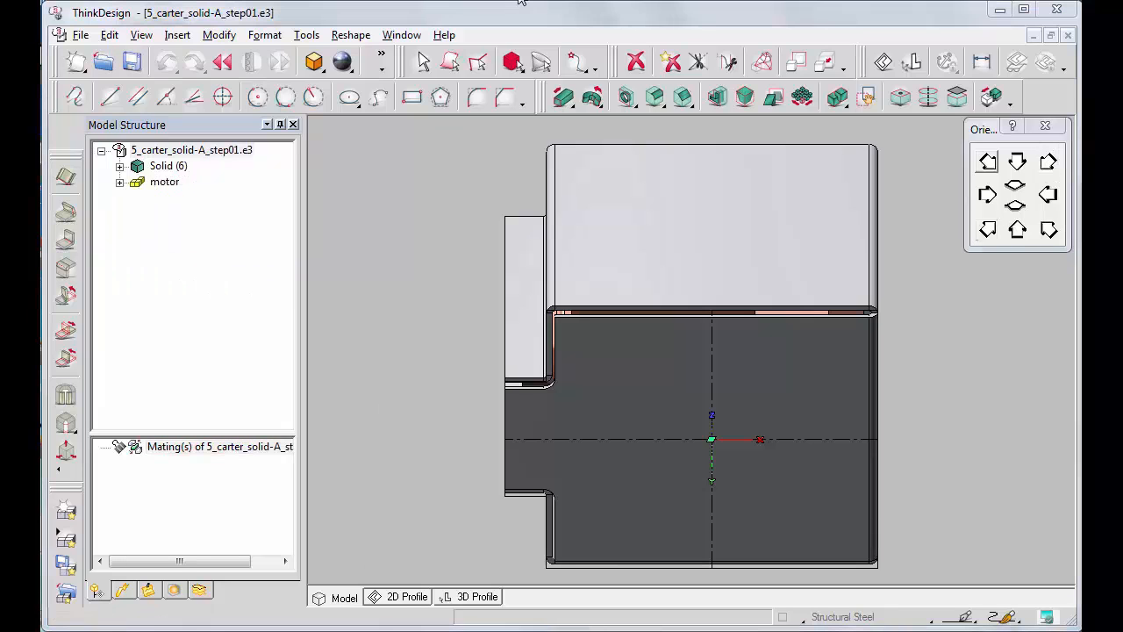
Step: Start a symmetric Edge Rip and select the top edges along one side of the projection, the adjoining front face and that long side
left_click(987, 230)
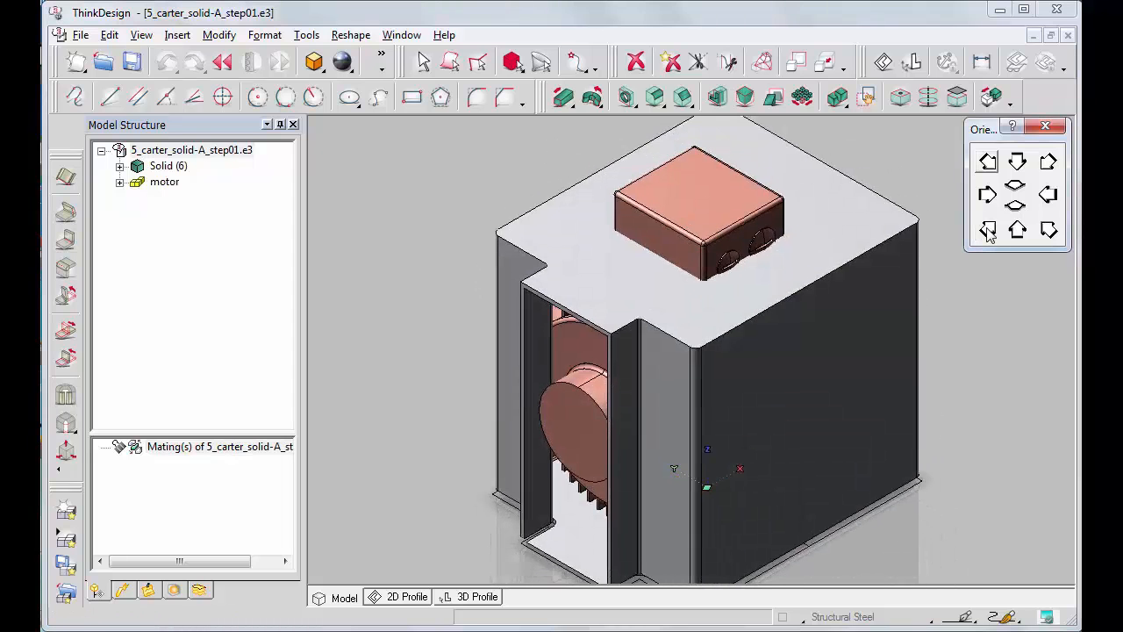
left_click(522, 137)
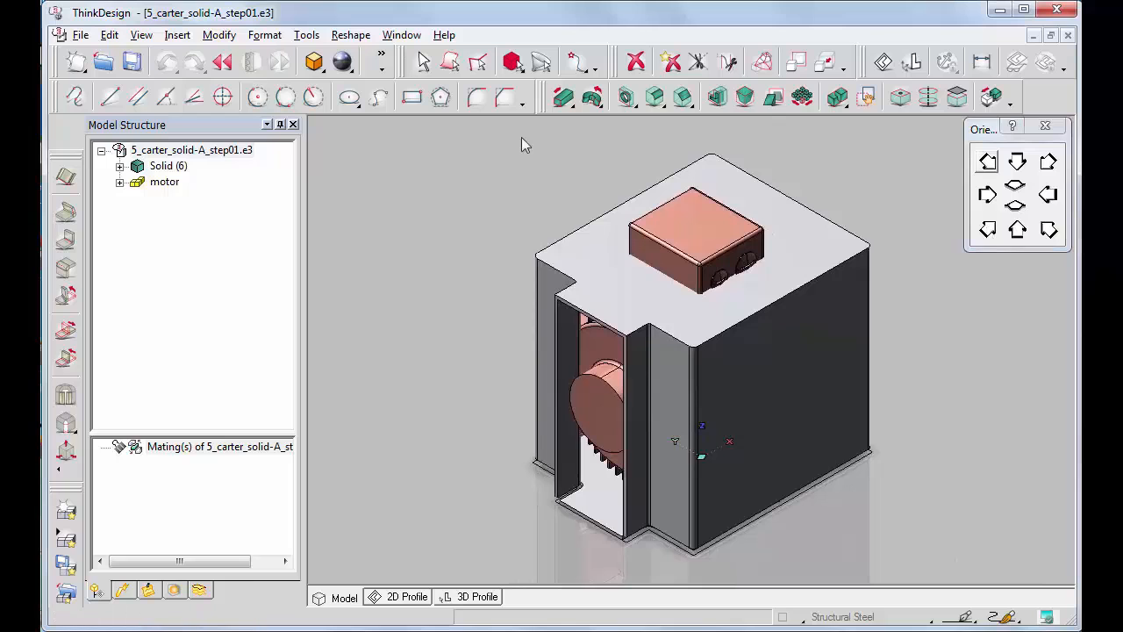
key("ctrl+w")
left_click(521, 137)
left_click(865, 354)
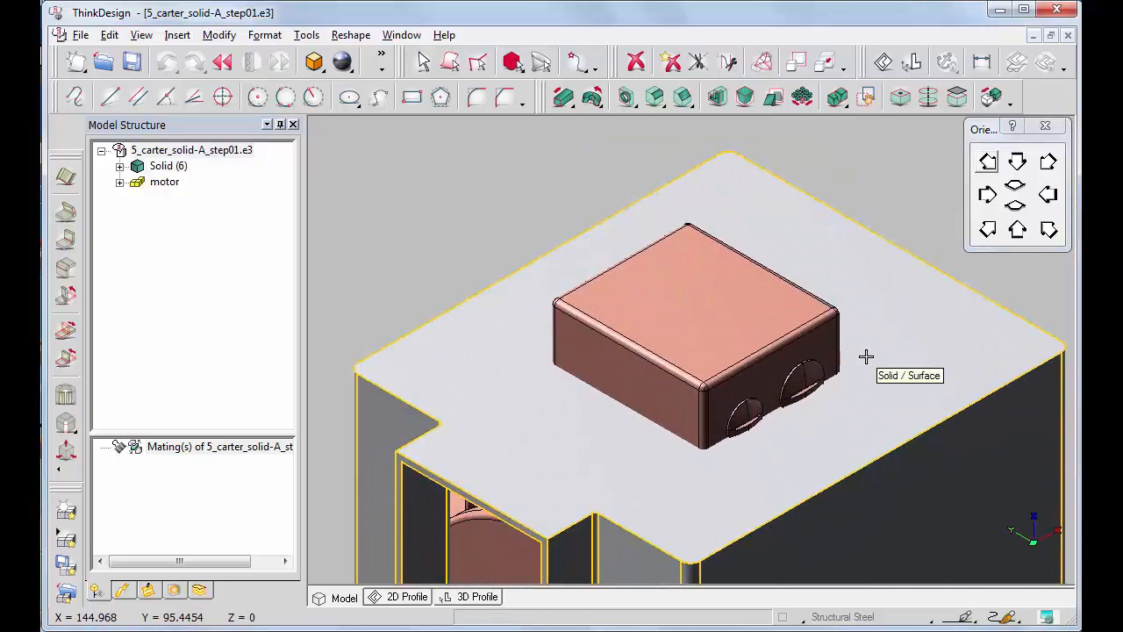
left_click(66, 422)
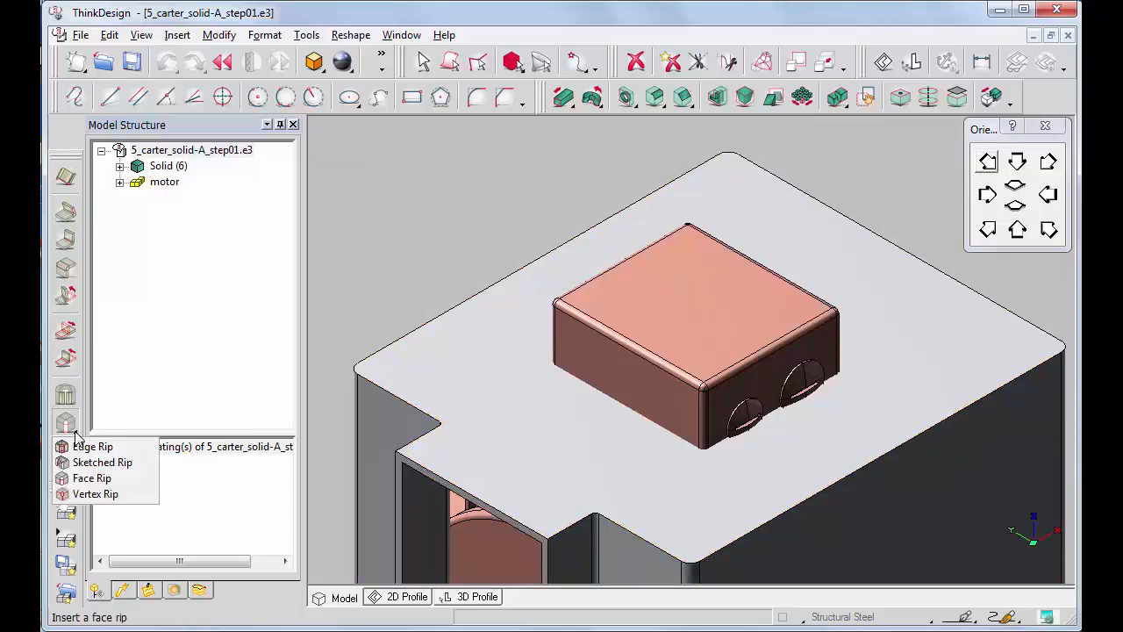
left_click(87, 447)
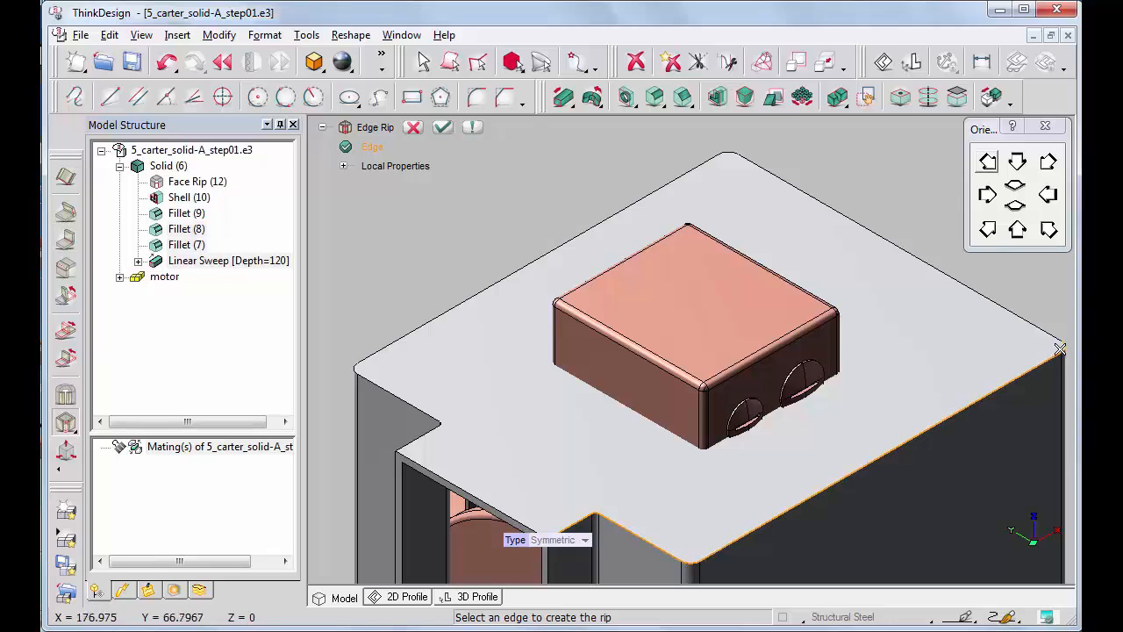
Step: Add the matching top edges on the opposite projection side, front face and long side, and create the Edge Rip
left_click(989, 164)
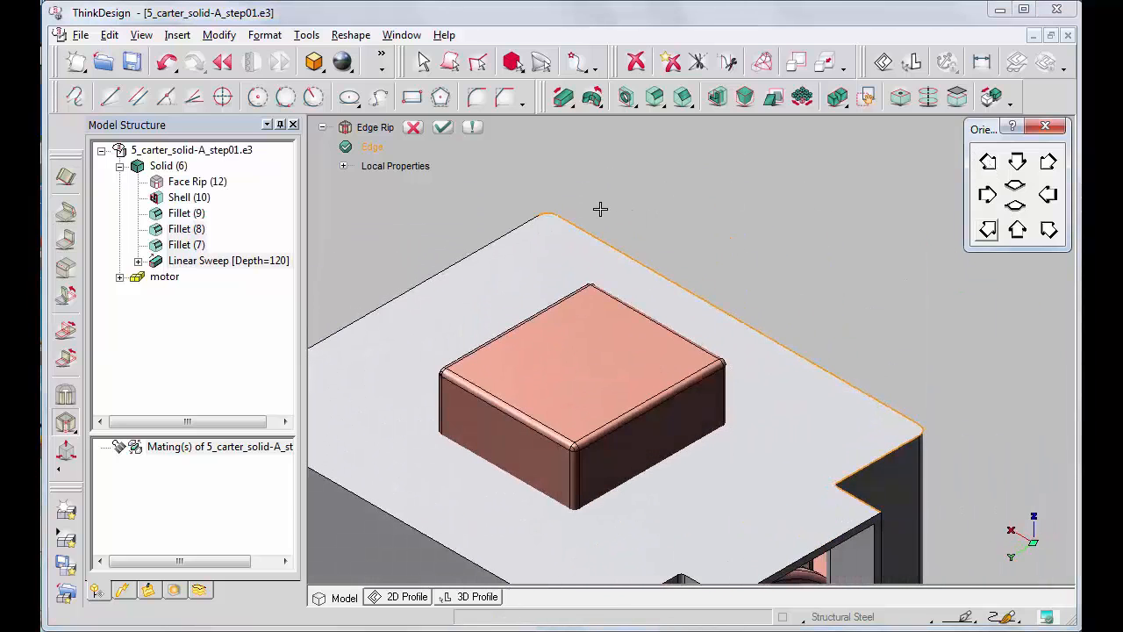
left_click(601, 209)
key("Right")
key("Left")
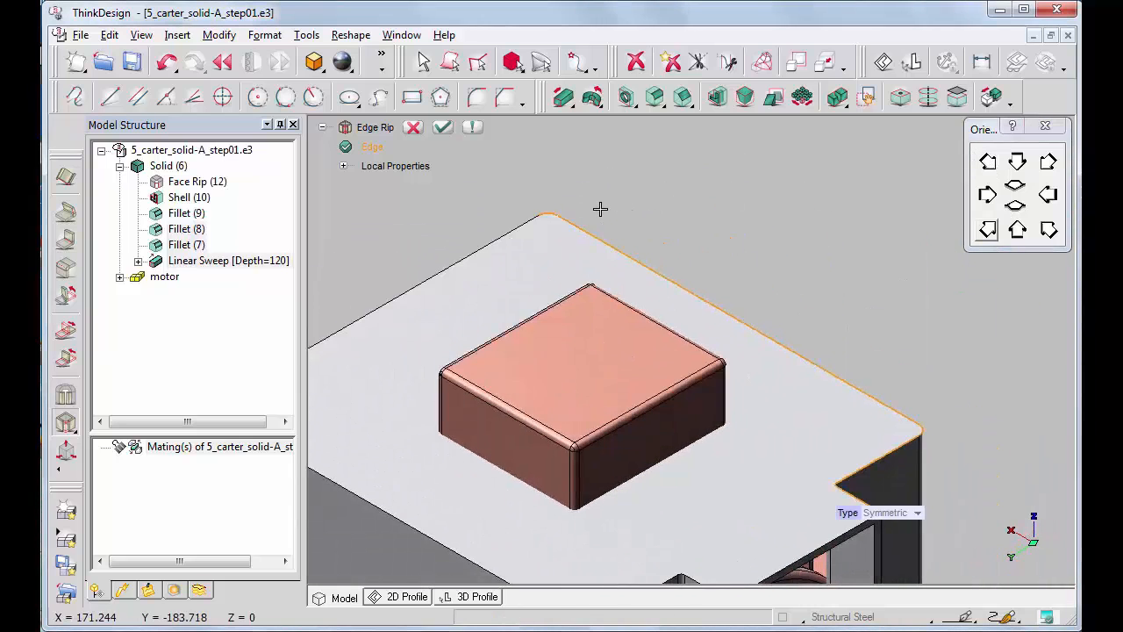
key("Up")
key("Up")
key("Right")
key("Up")
key("Right")
key("Right")
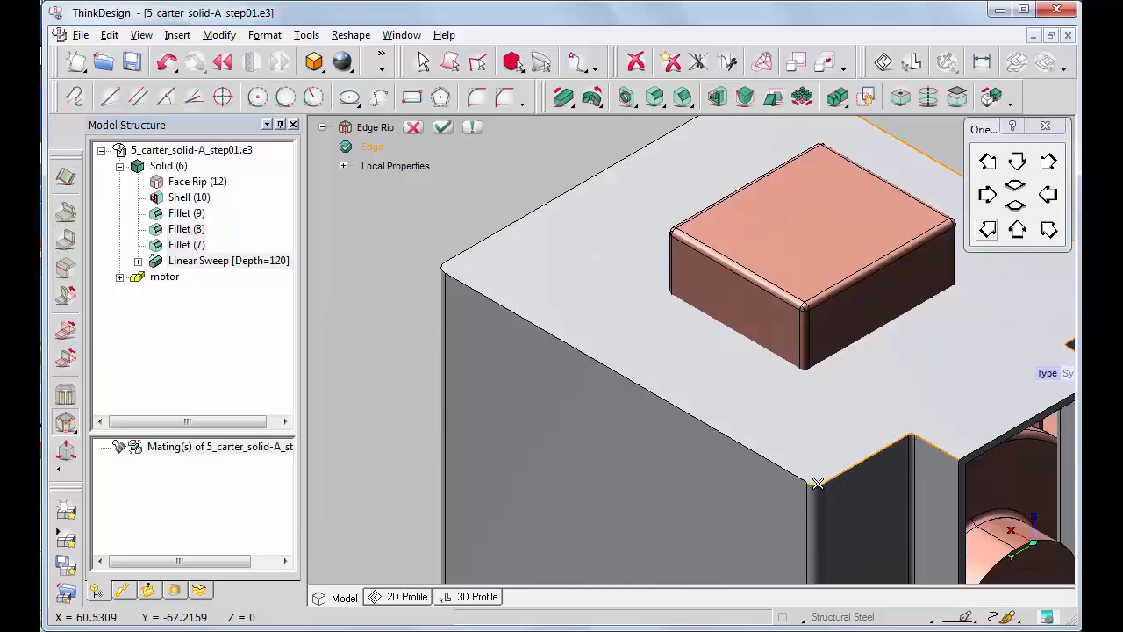
left_click(778, 465)
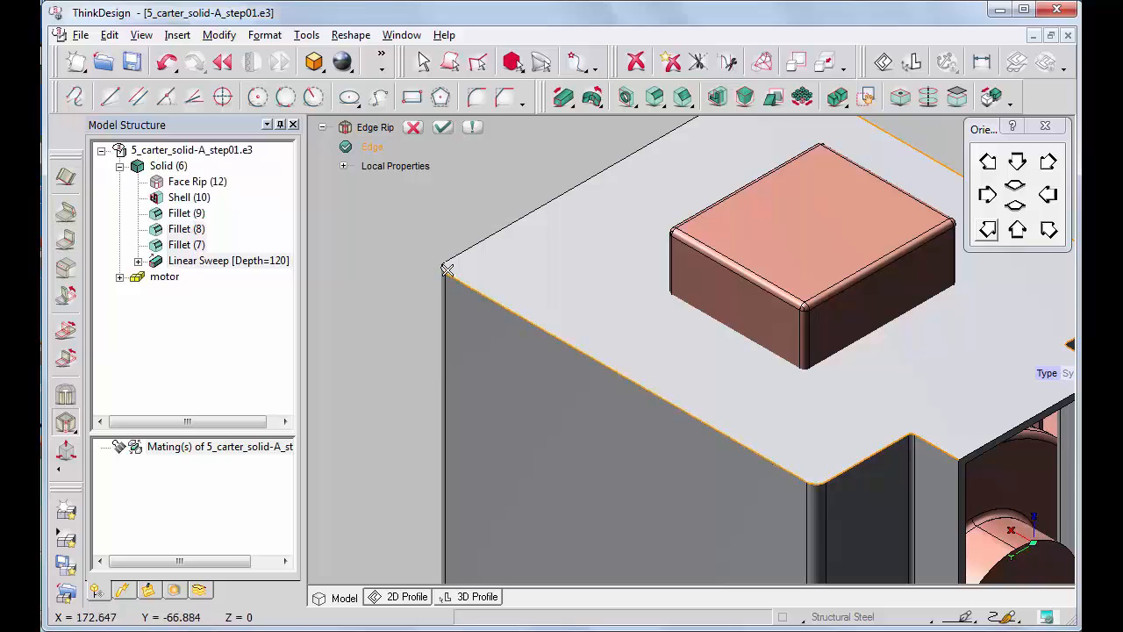
left_click(442, 128)
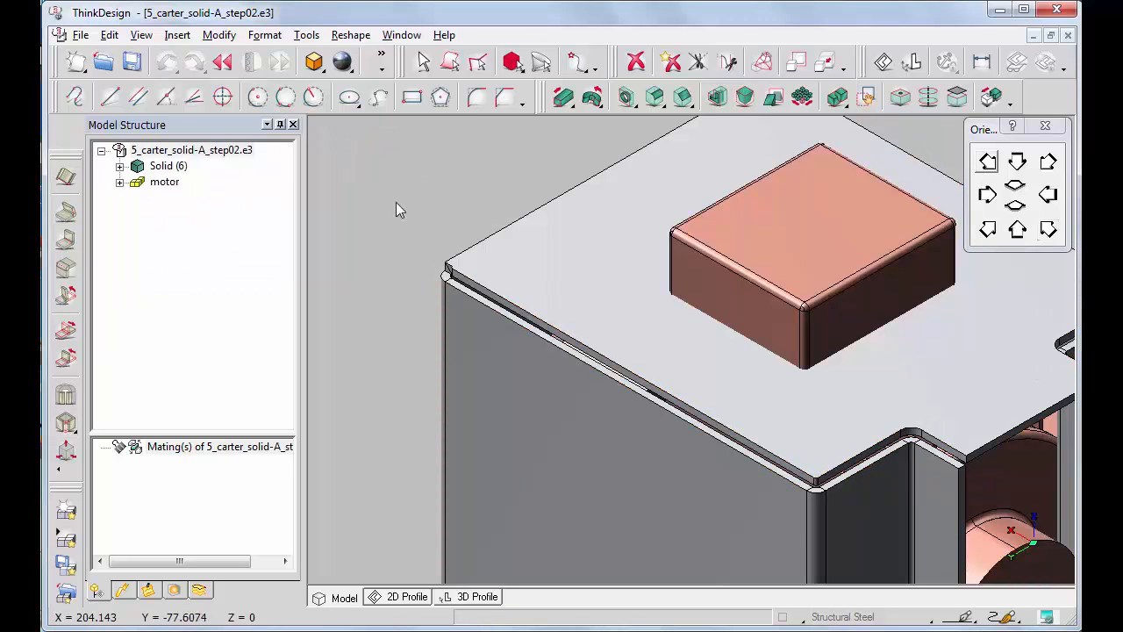
Step: Examine the ends of the edge rip at both rear corners of the cover's top
left_click(396, 203)
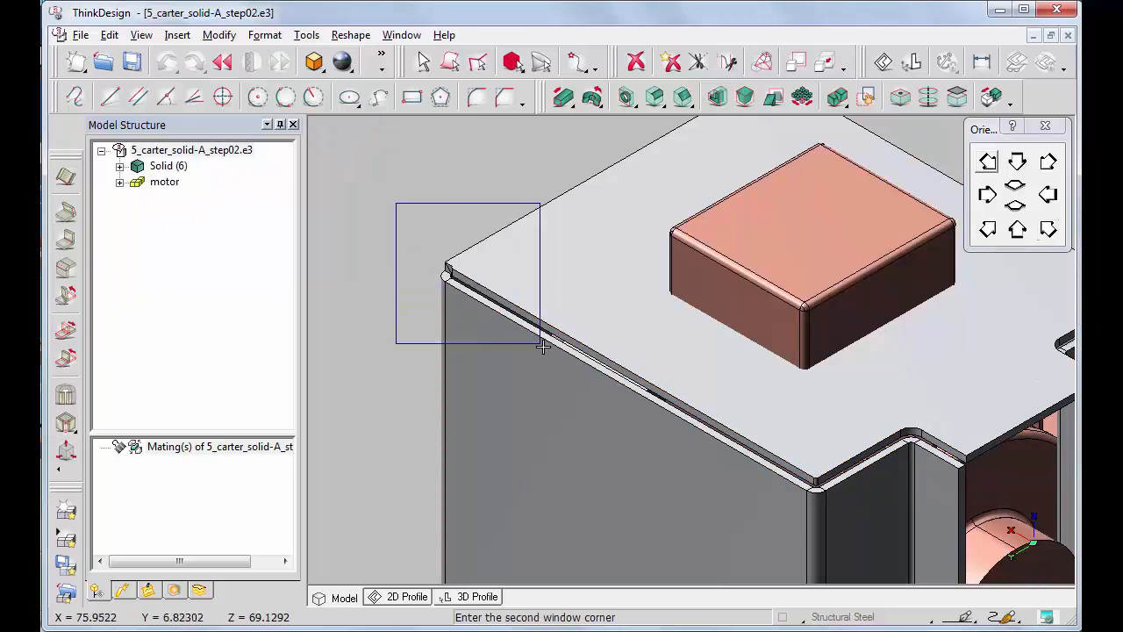
left_click(544, 347)
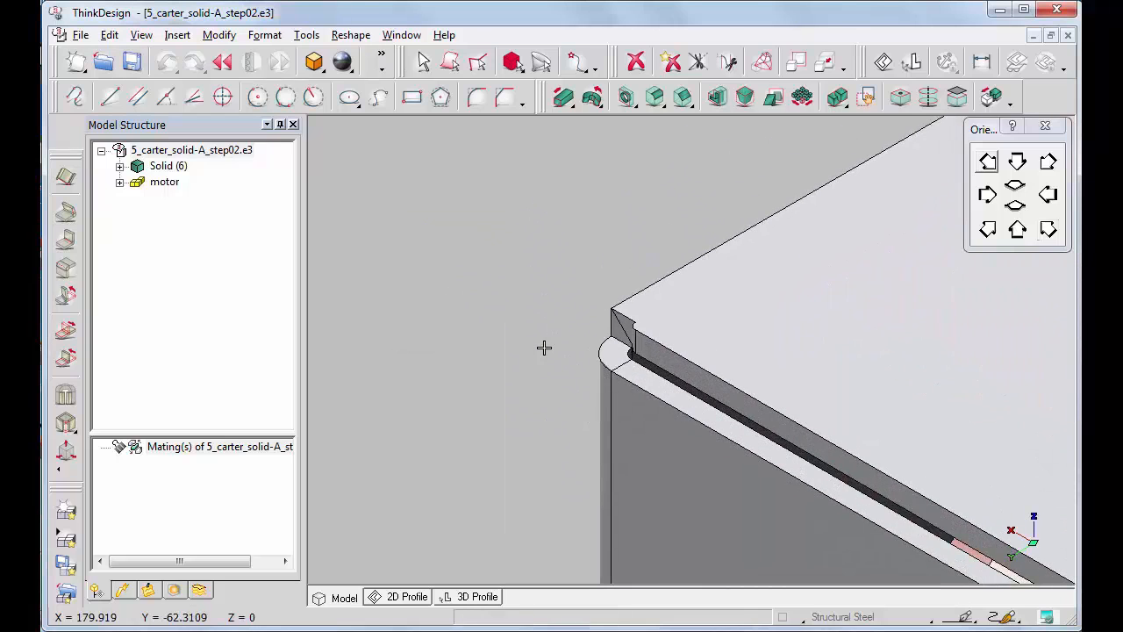
left_click(1048, 230)
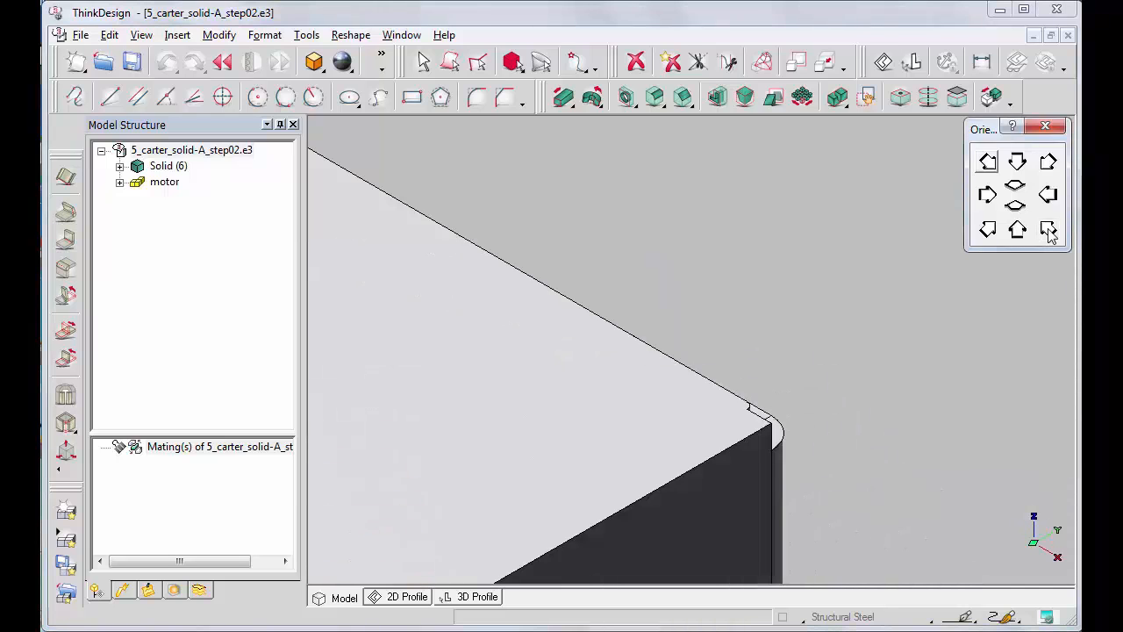
key("f")
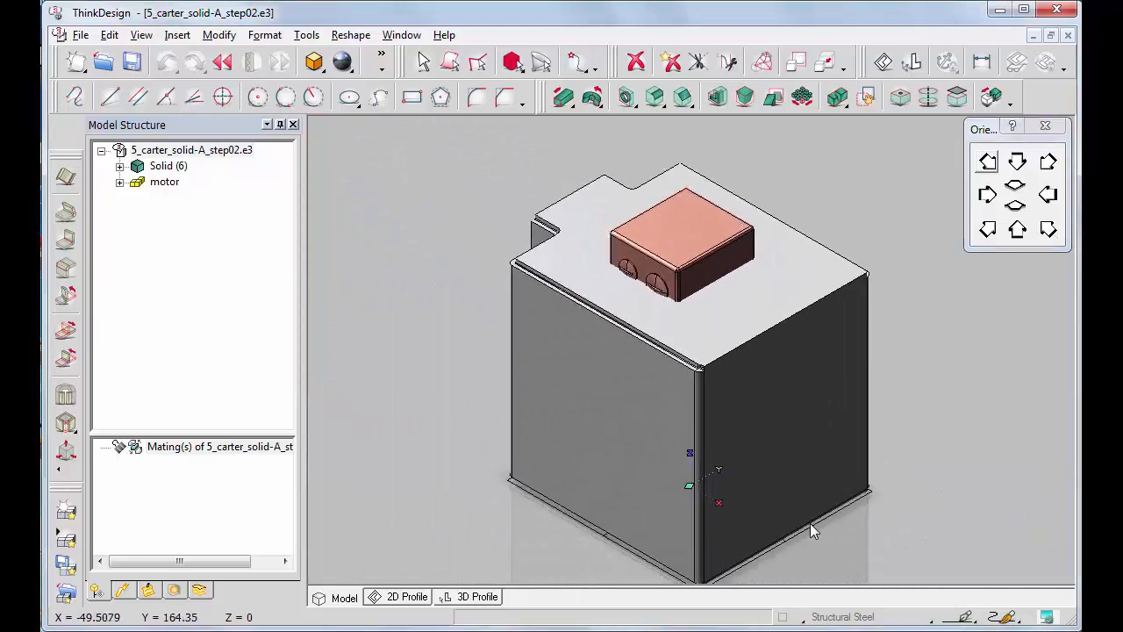
left_click(678, 328)
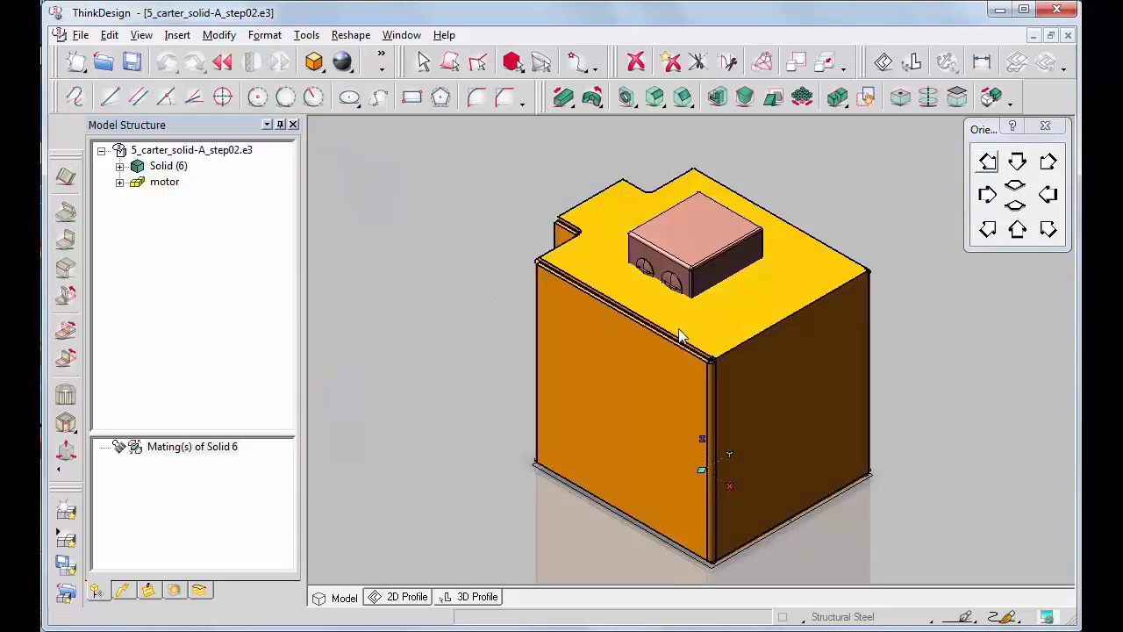
left_click(680, 329)
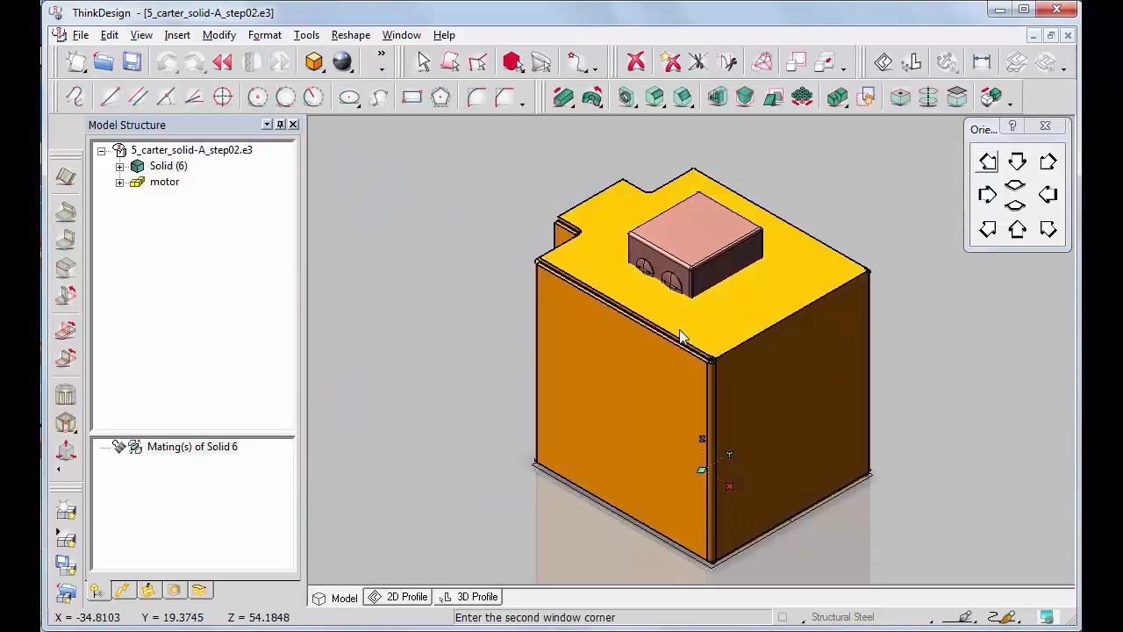
left_click(730, 368)
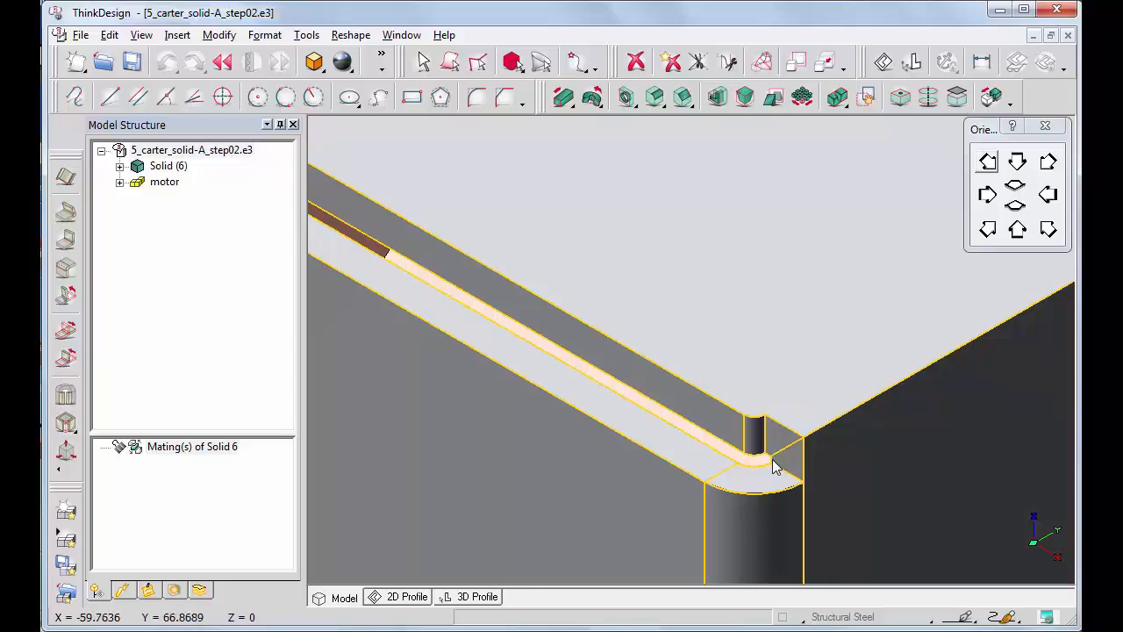
key("F6")
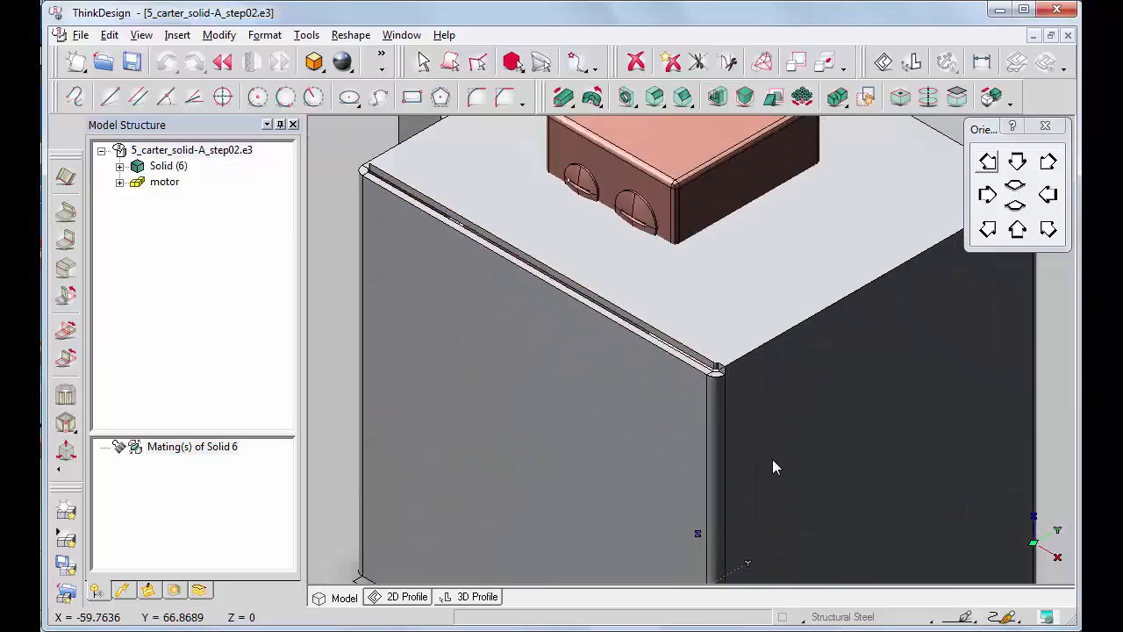
Step: Unbend the whole solid with type Global, using the rear face opposite the projection as the fixed face
left_click(66, 332)
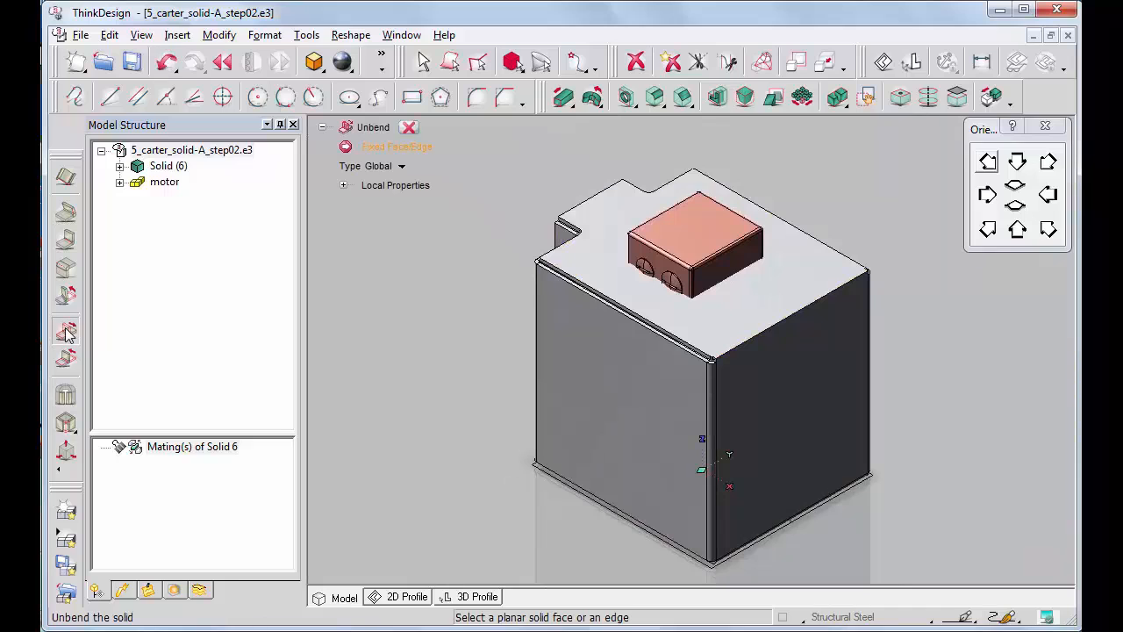
left_click(741, 389)
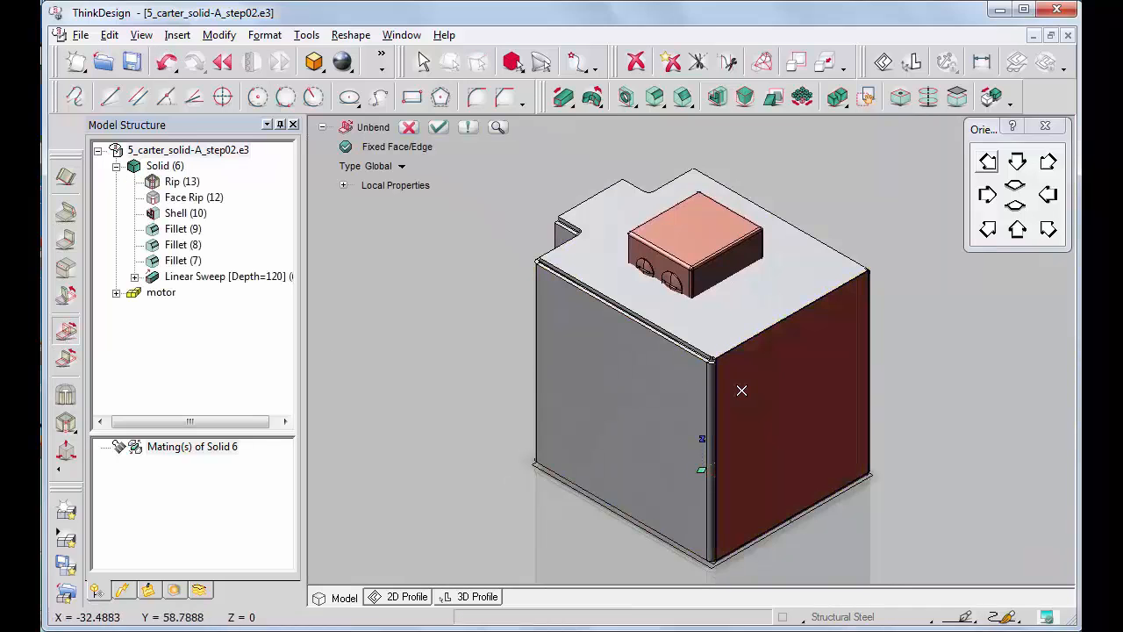
left_click(438, 127)
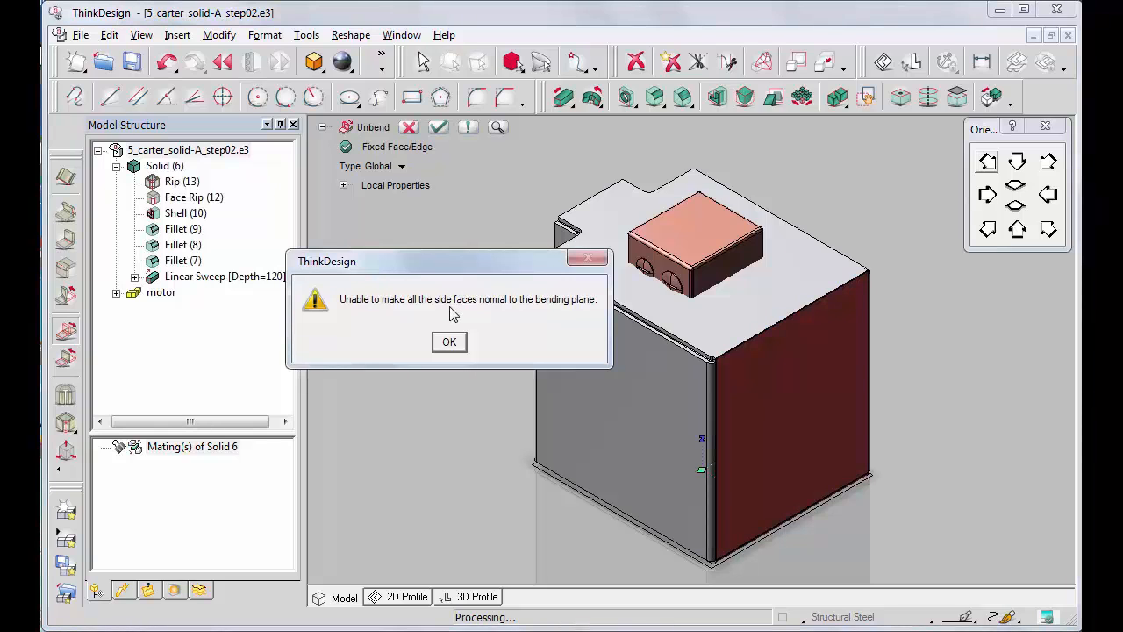
left_click(449, 343)
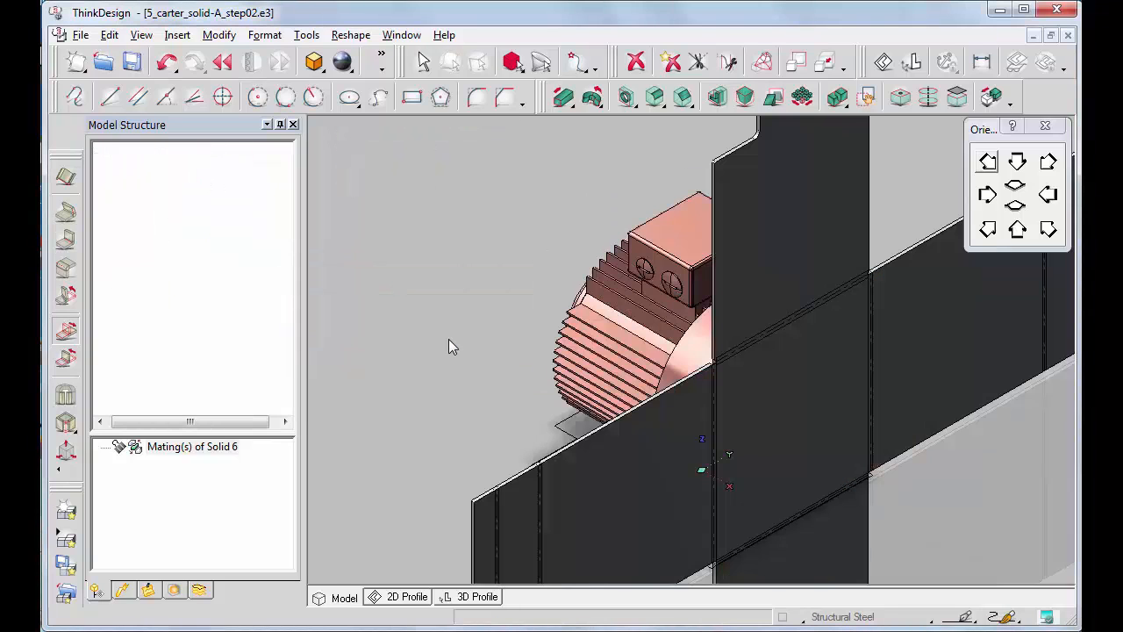
Step: Undo the Unbend of the cover and rebuild the whole model
left_click(695, 355)
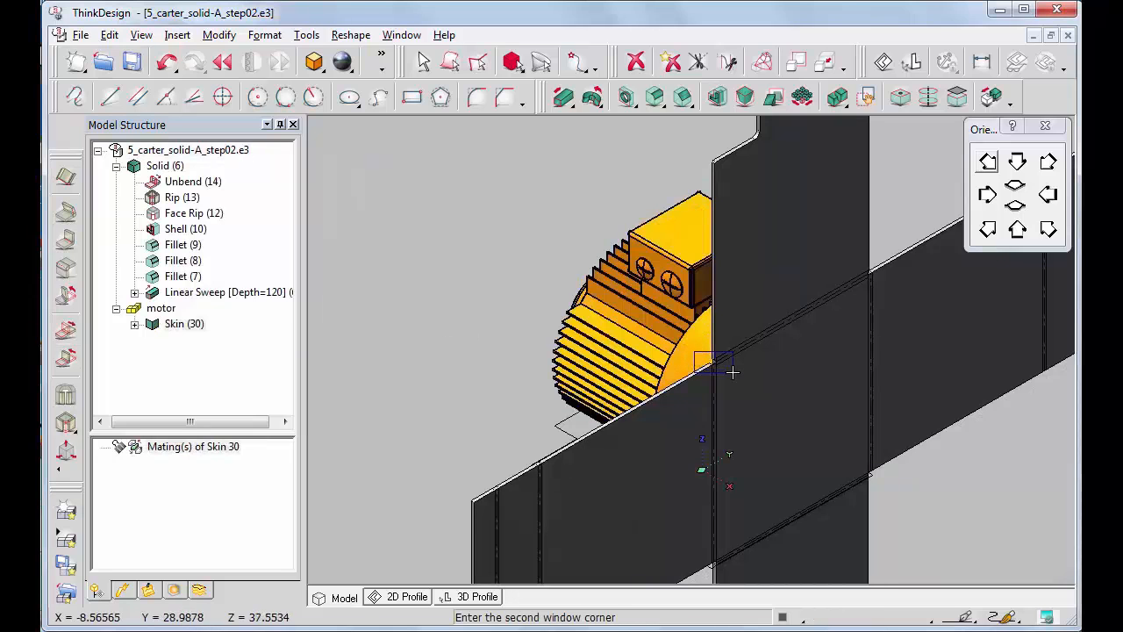
scroll(733, 372, "up", 5)
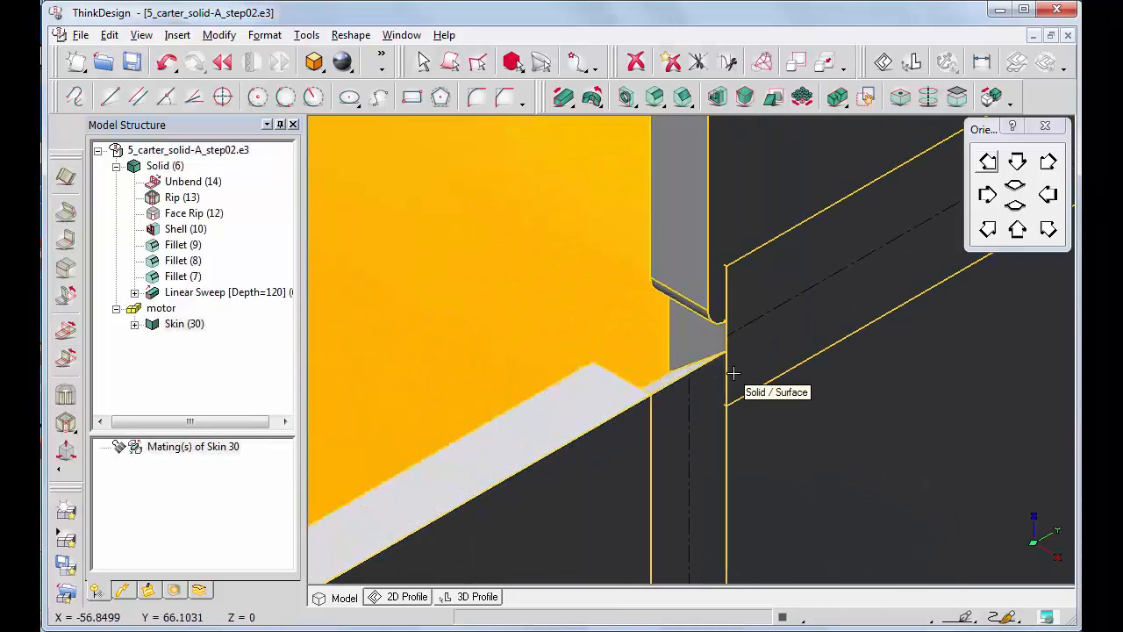
key("Escape")
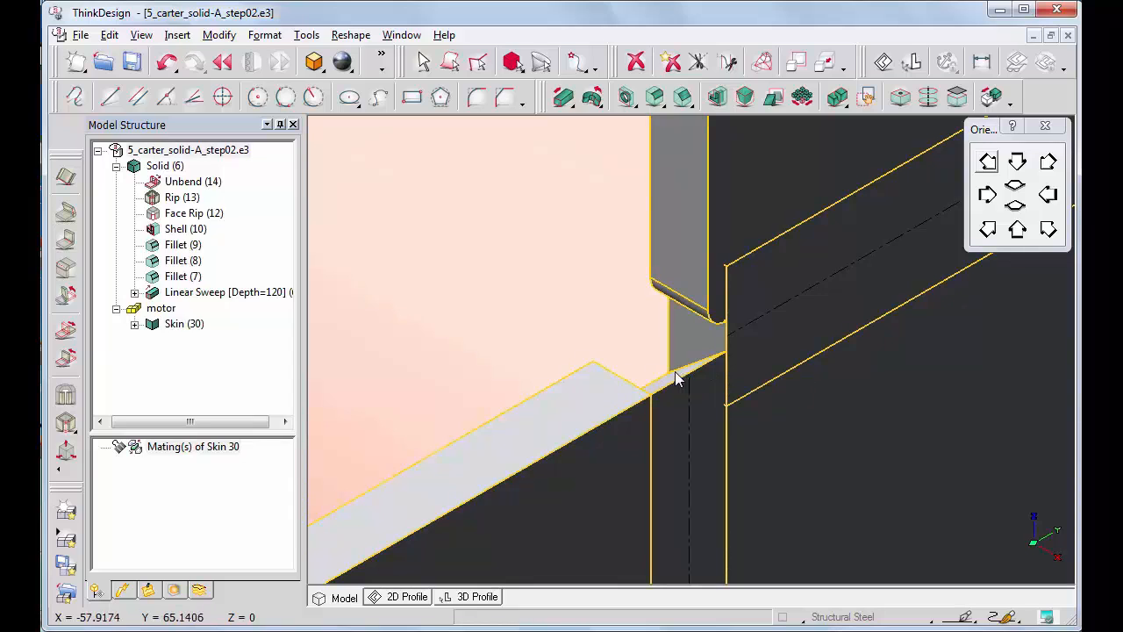
left_click(222, 62)
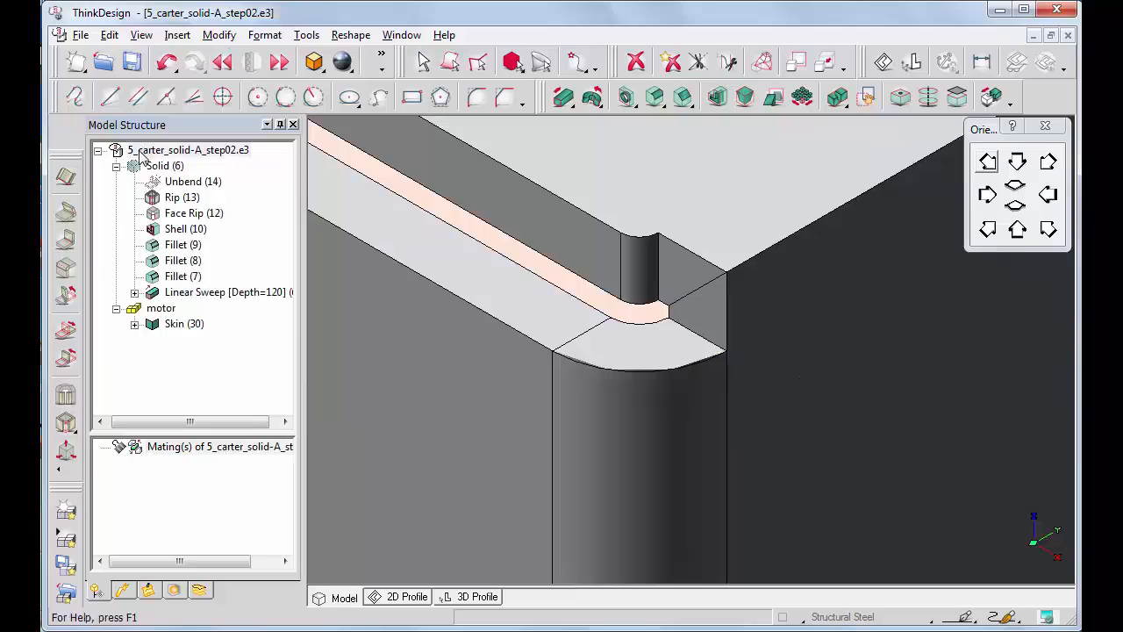
right_click(141, 156)
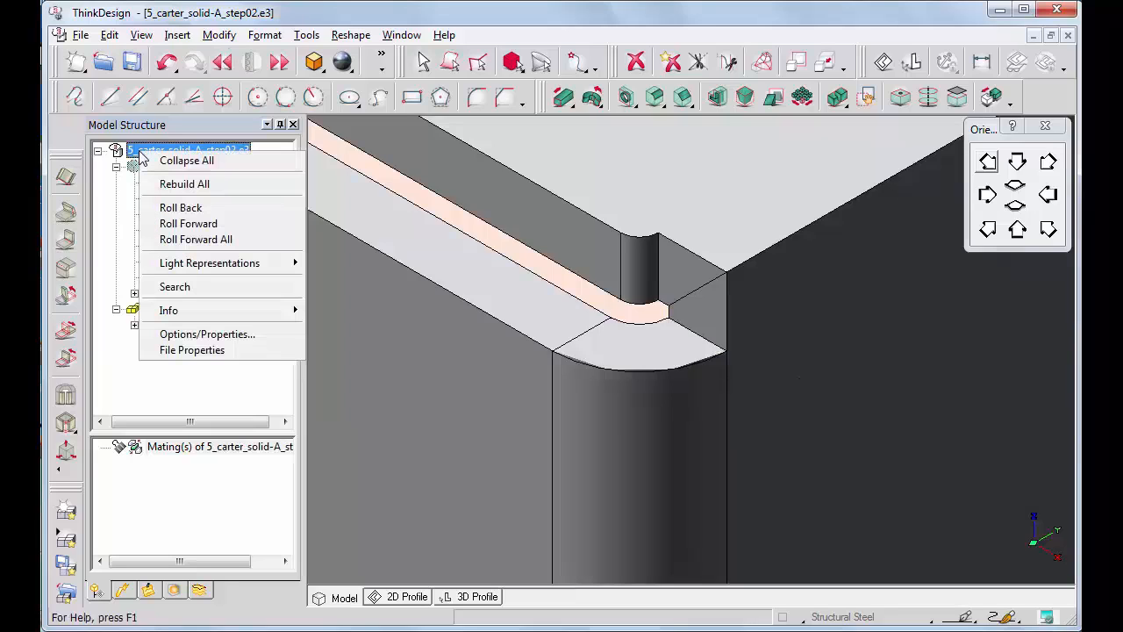
left_click(184, 184)
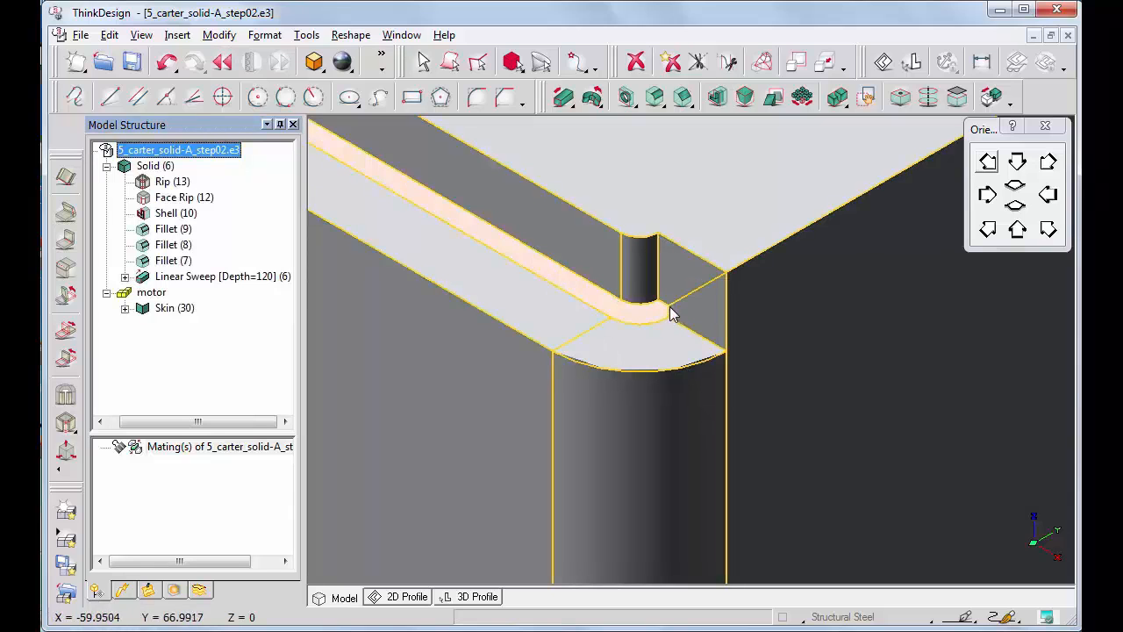
Step: Redefine the Edge Rip feature with a gap of 1 mm and regenerate the solid
right_click(161, 183)
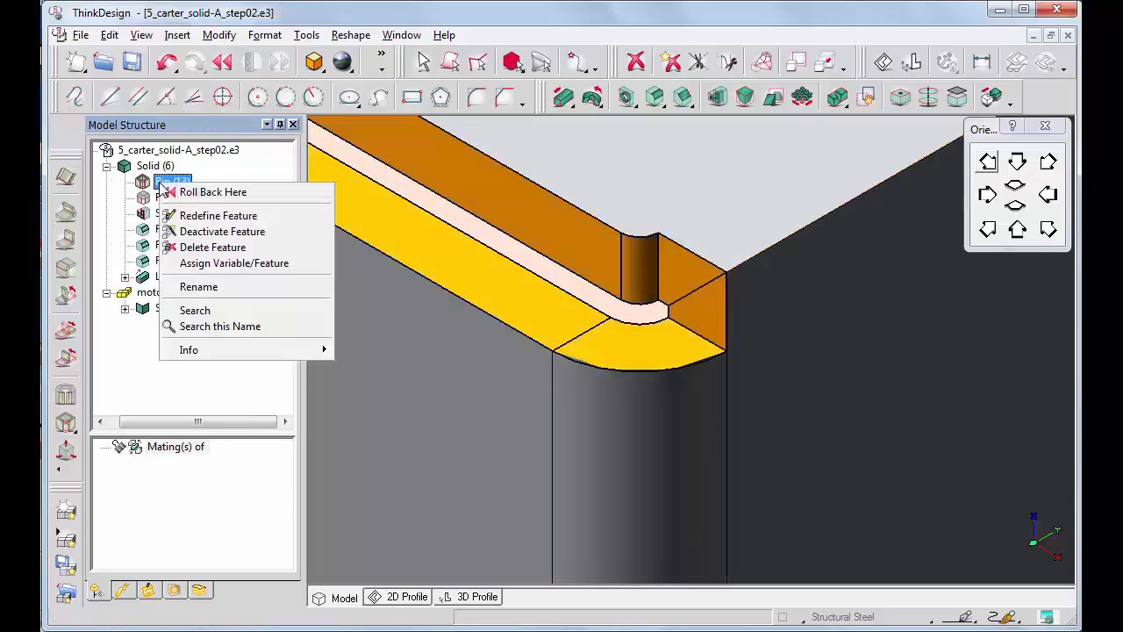
left_click(216, 215)
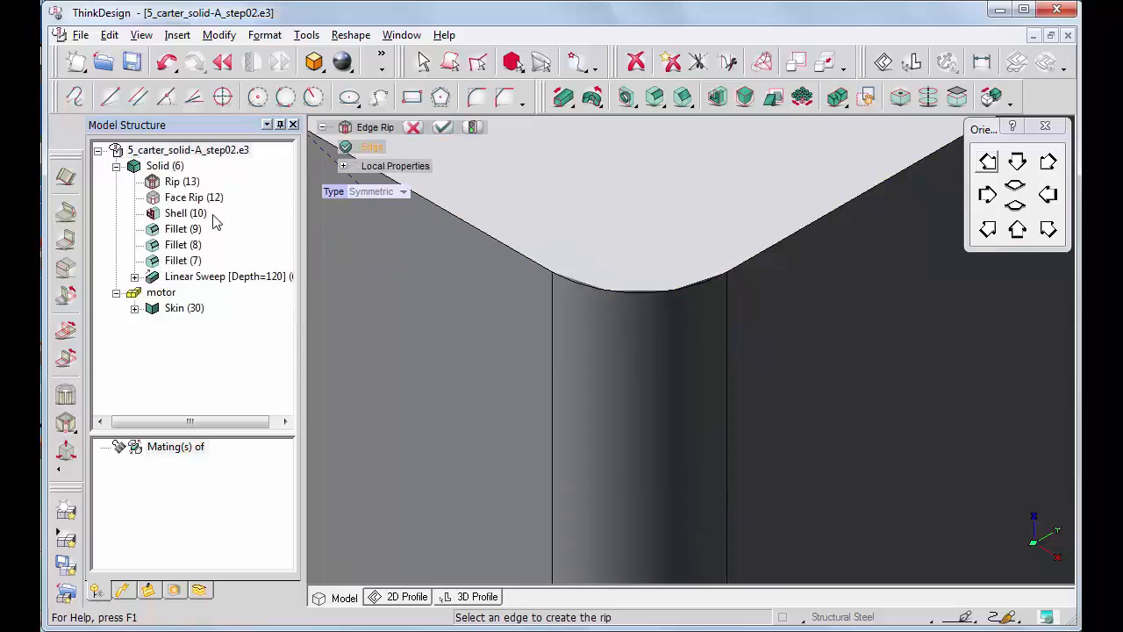
left_click(343, 166)
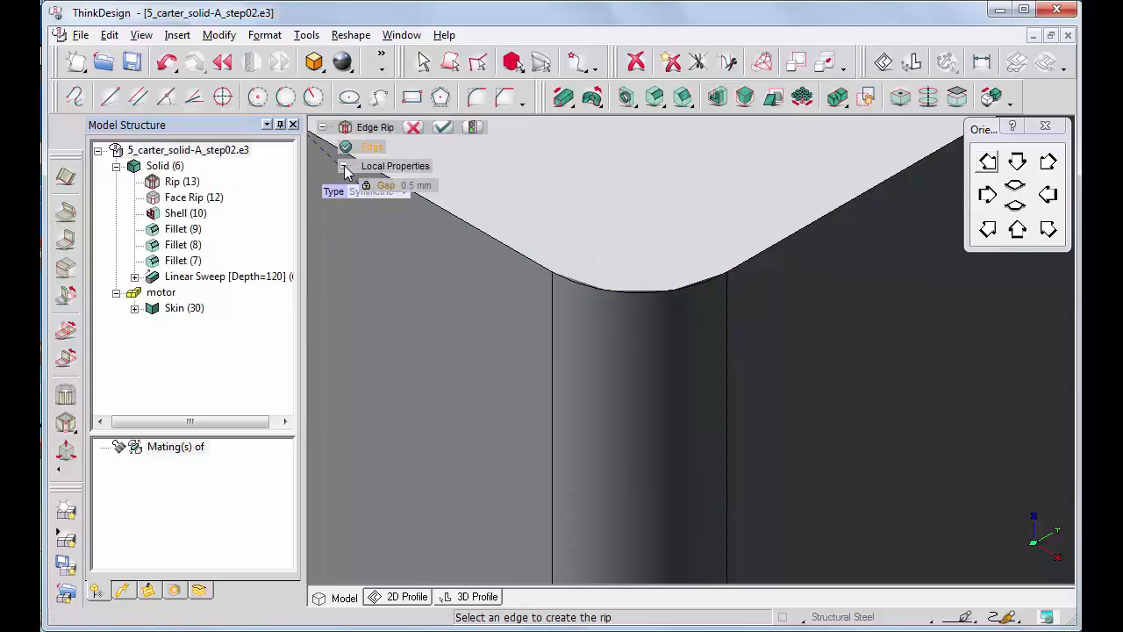
left_click(410, 186)
type("1")
left_click(474, 129)
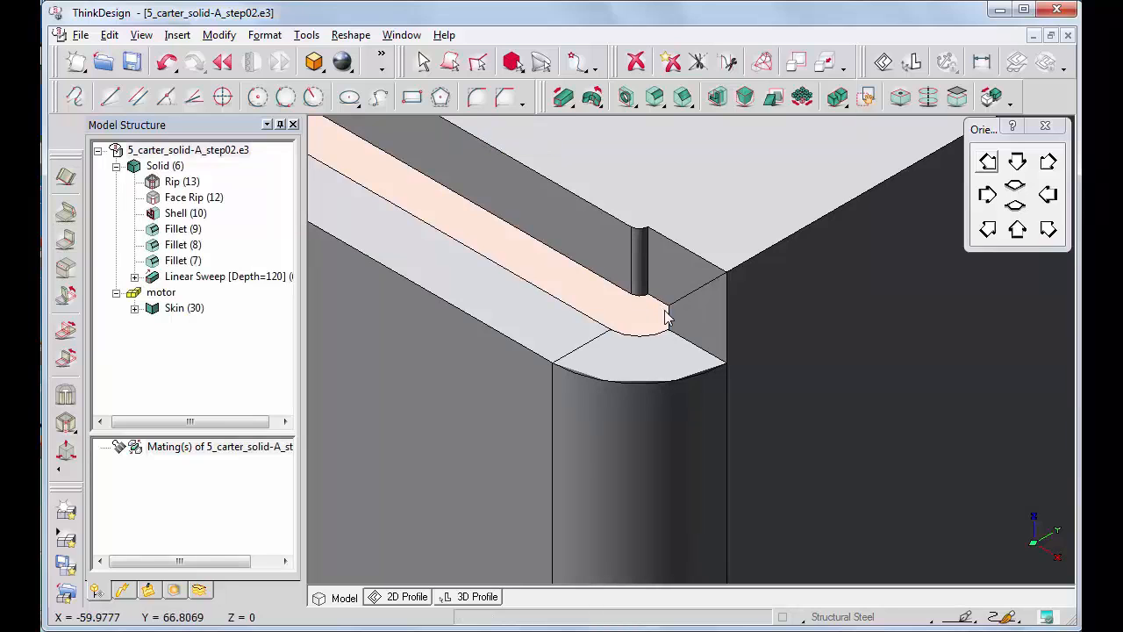
key("Home")
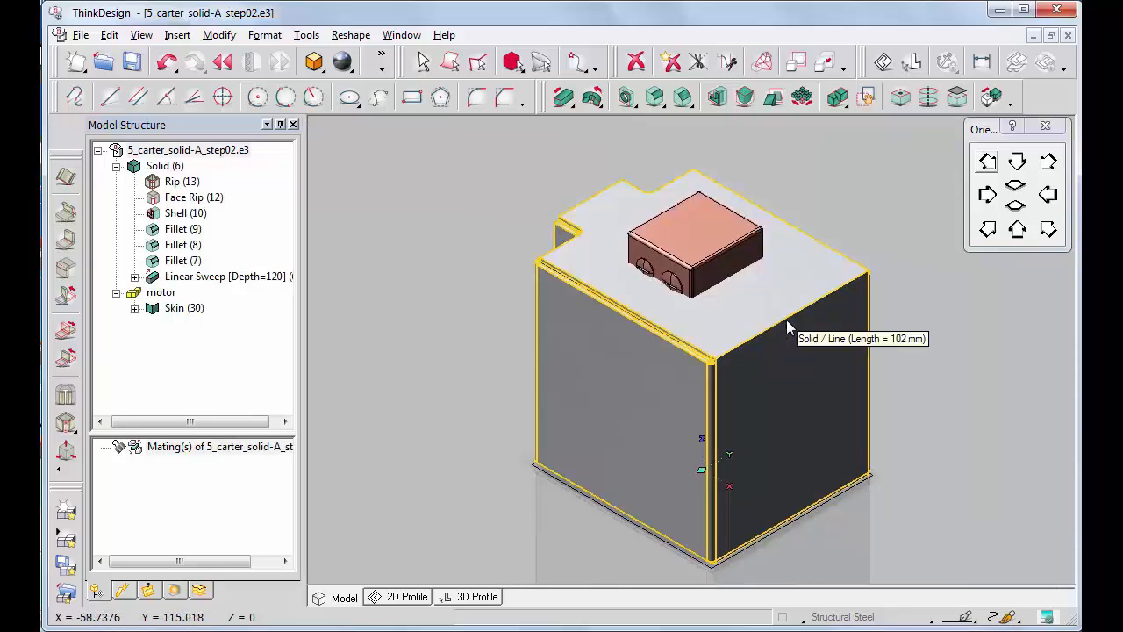
Step: Check the bend inner radius and thickness in the cover solid's sheet metal properties without changing them
right_click(154, 169)
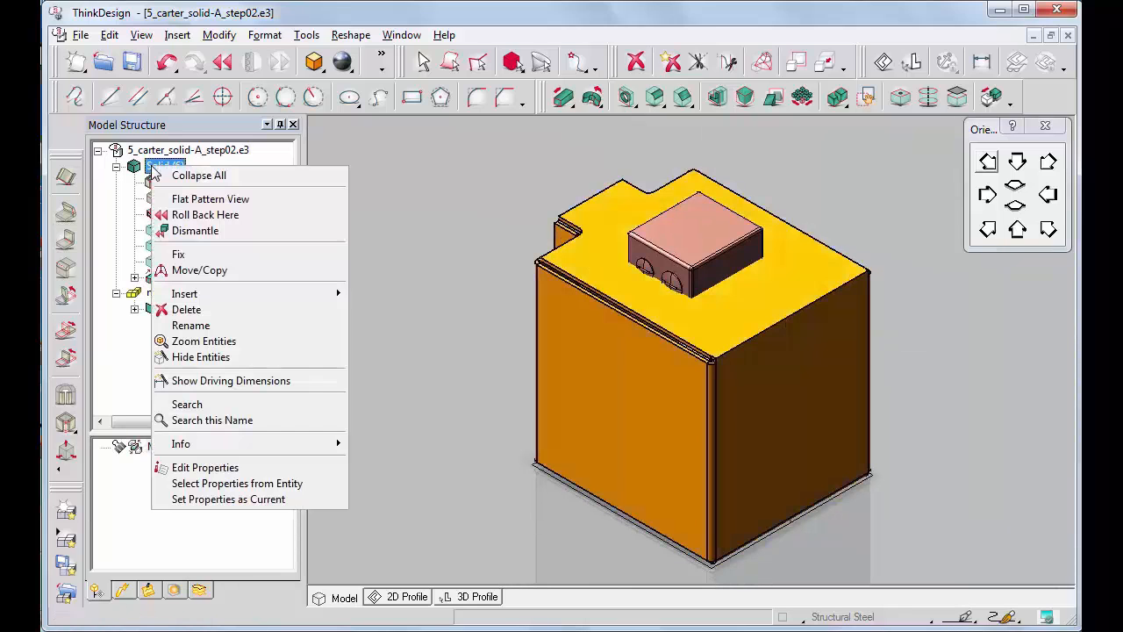
left_click(204, 467)
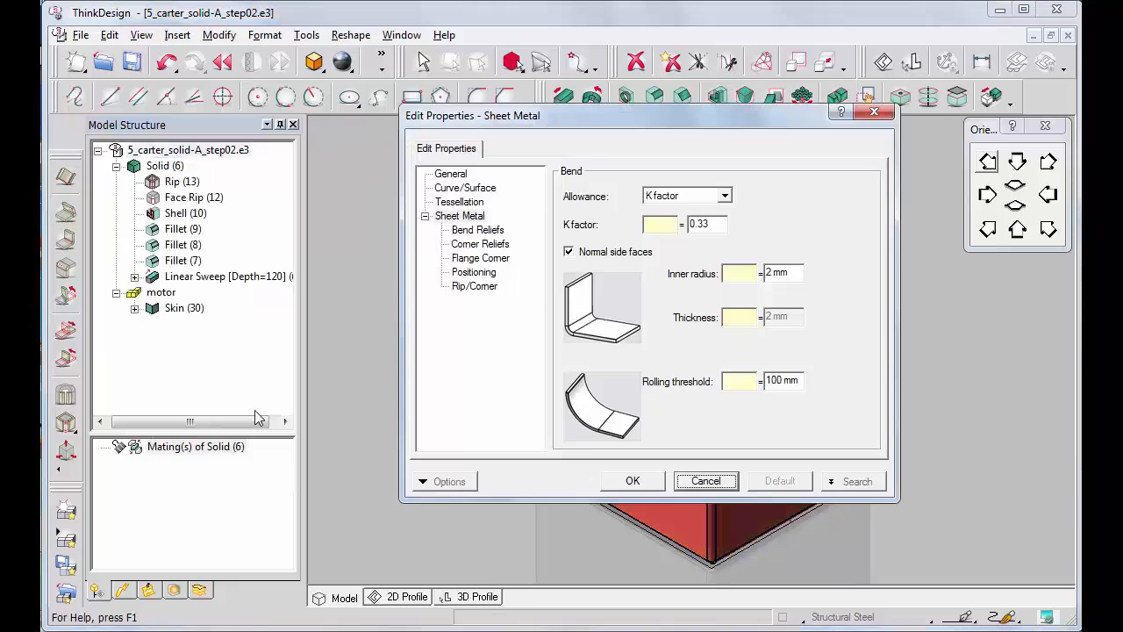
left_click(460, 216)
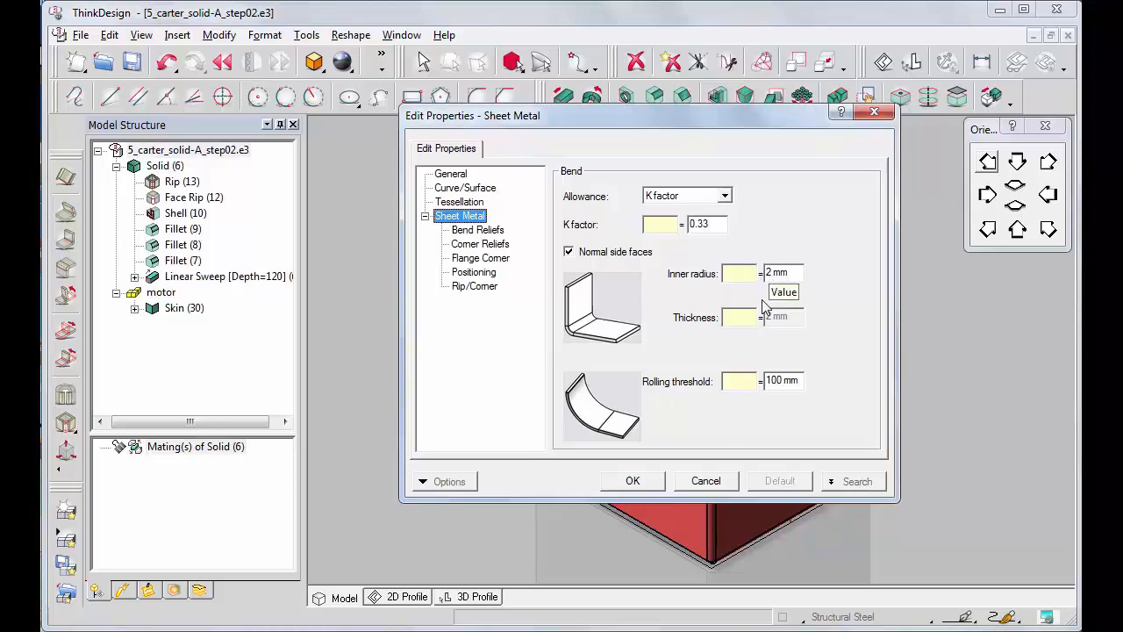
left_click(706, 480)
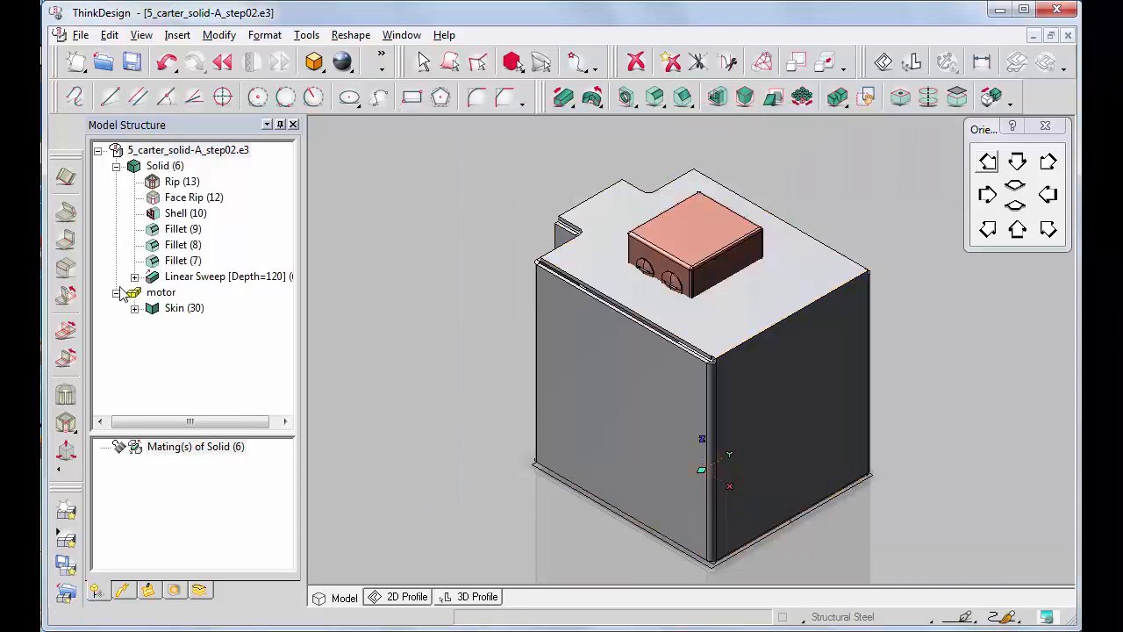
Step: Create a Bend of type Sharp Edge/Fillet with a 0.7 mm radius on the top edge of the rear face
left_click(68, 271)
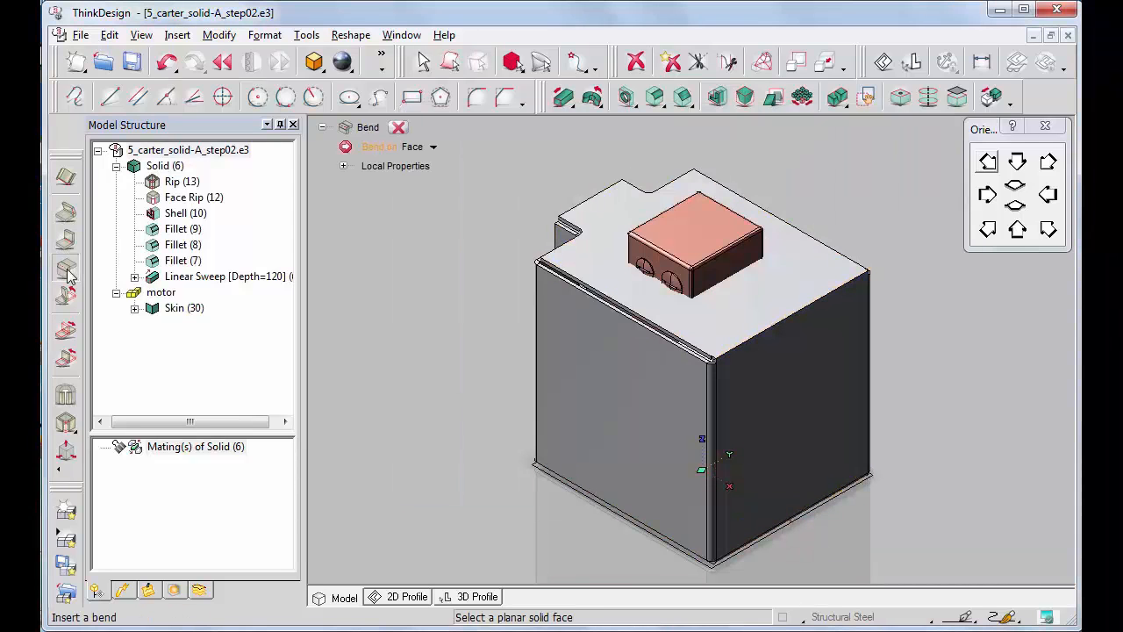
left_click(436, 151)
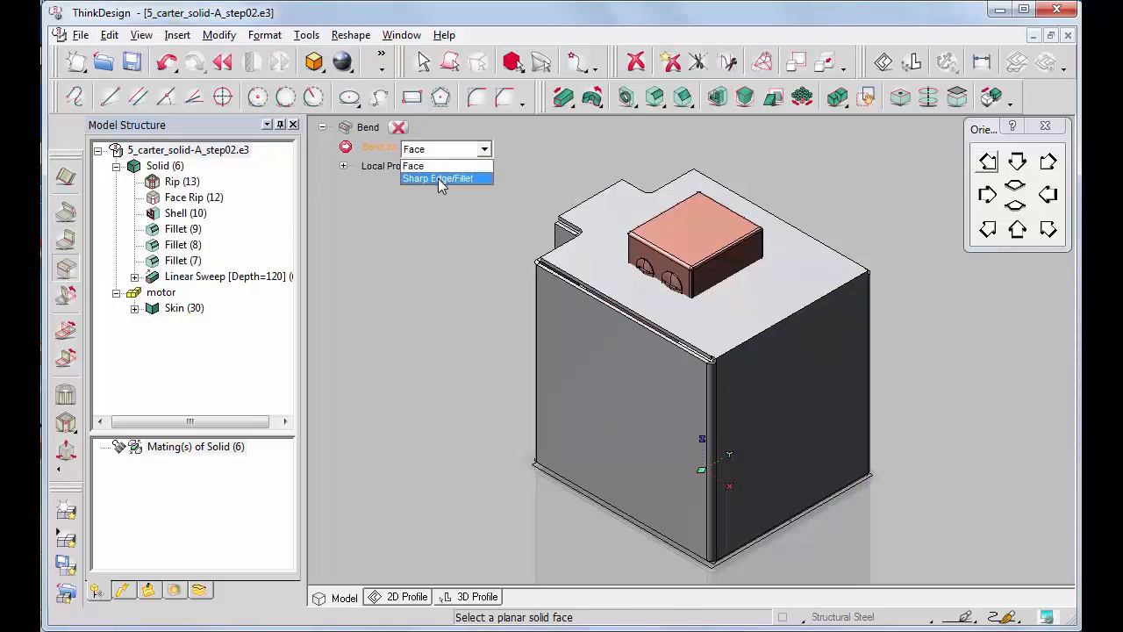
left_click(438, 178)
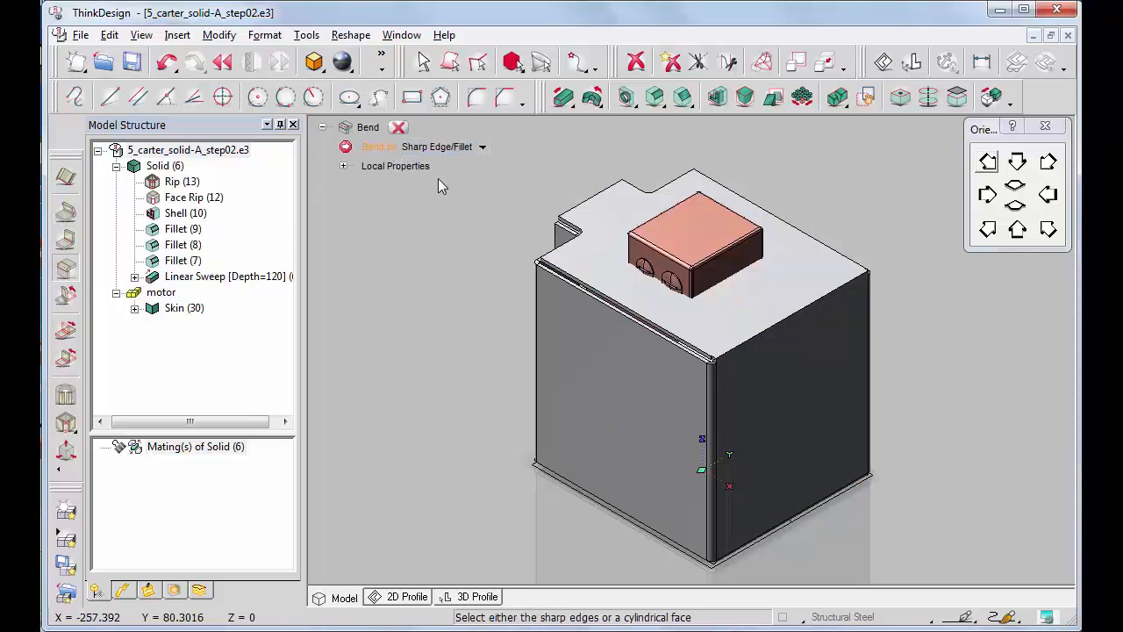
left_click(760, 331)
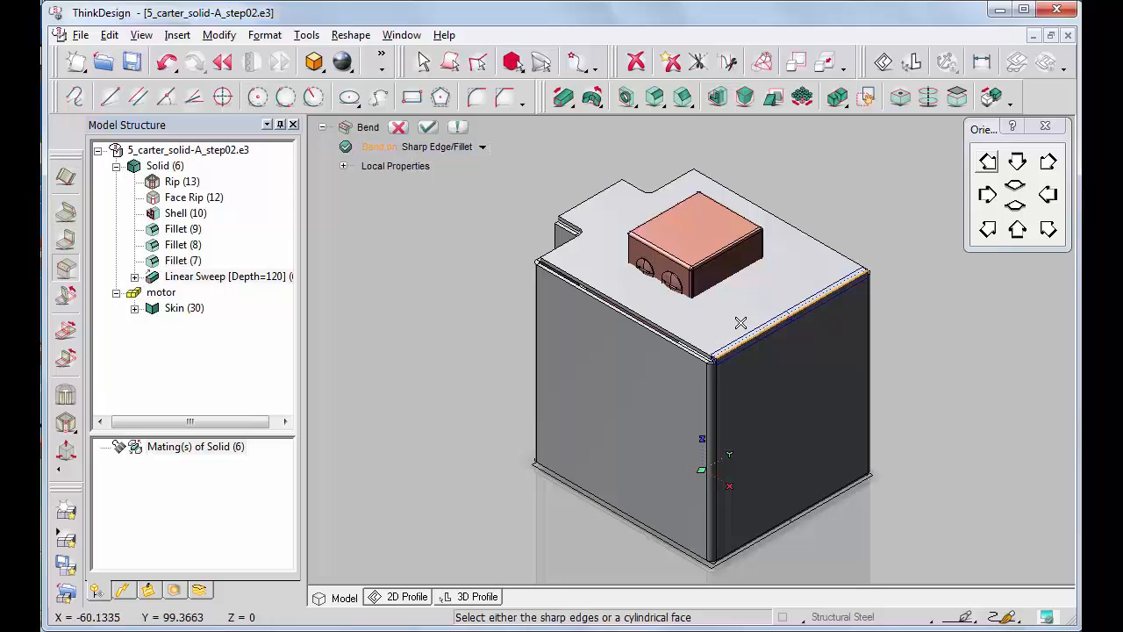
left_click(343, 165)
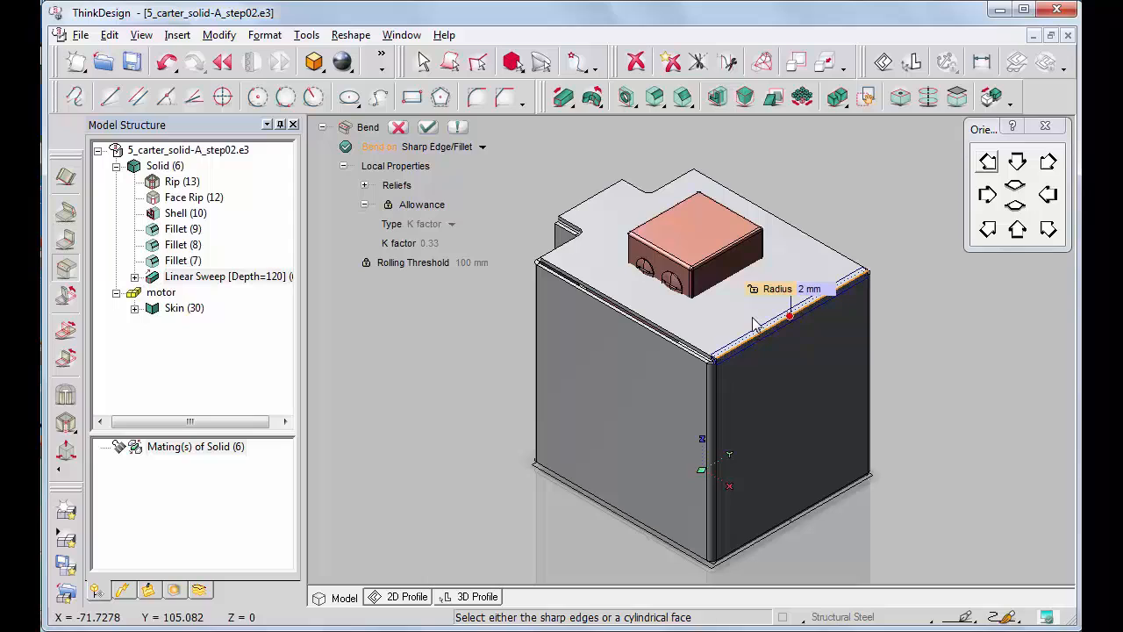
left_click(804, 291)
type("0.7")
key("Return")
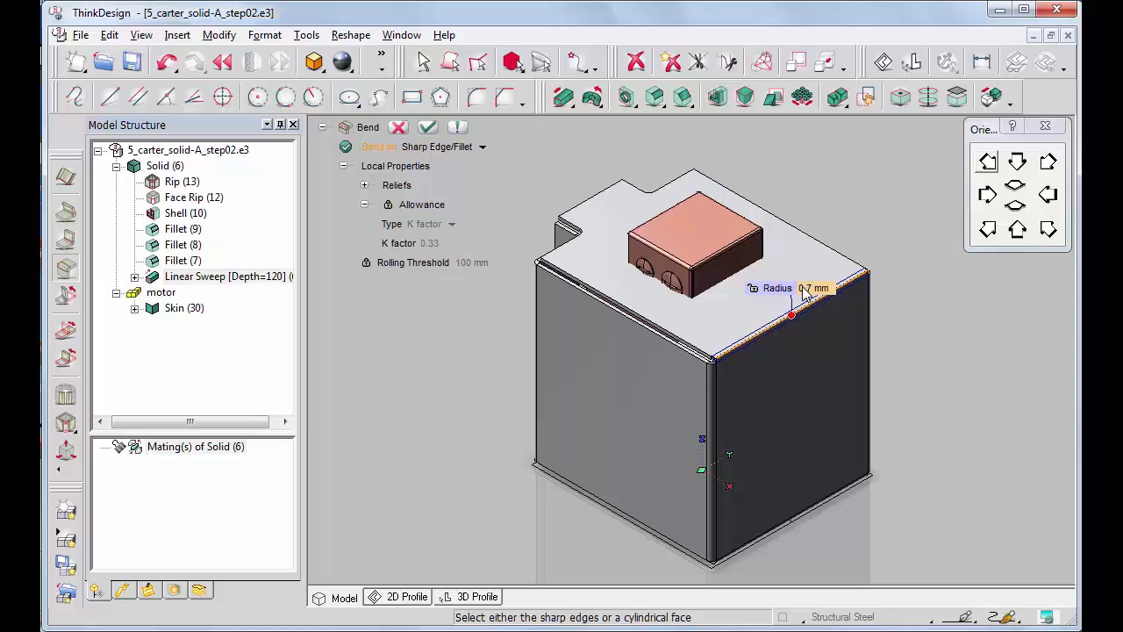
left_click(427, 127)
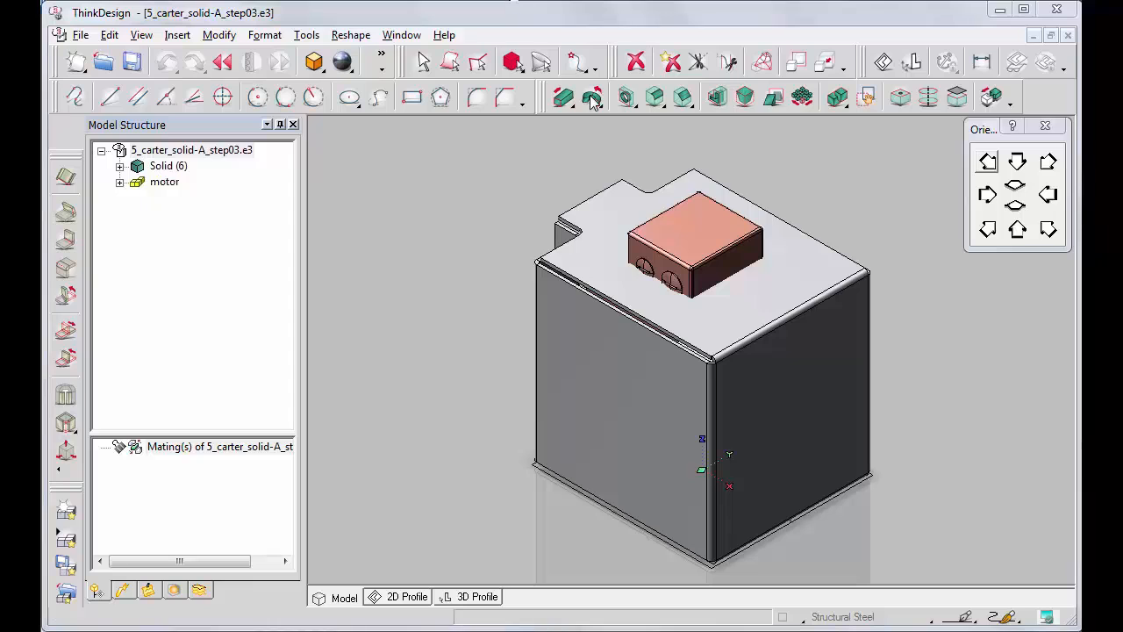
Step: Unbend the cover with type Global, keeping the large rear face below the new bend fixed
scroll(641, 163, "up", 5)
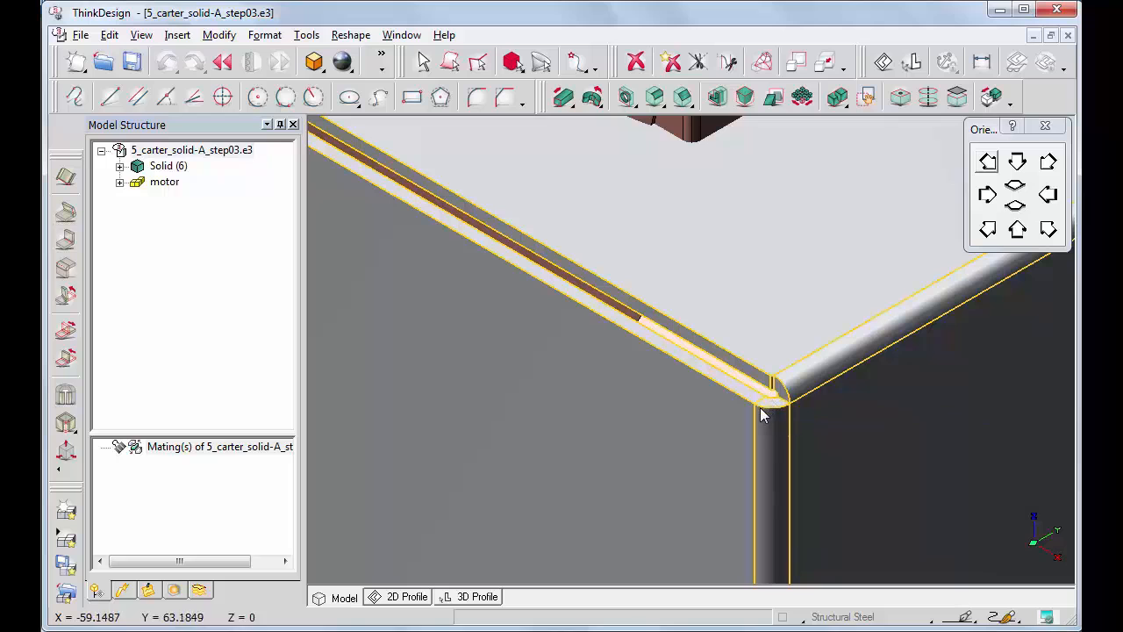
scroll(761, 409, "down", 5)
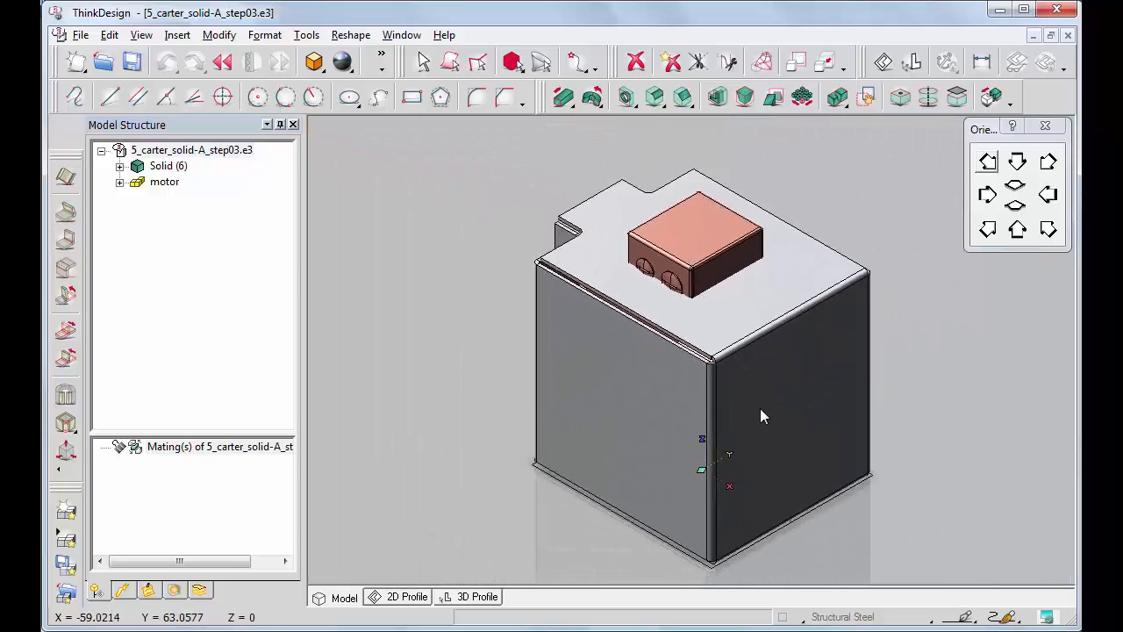
left_click(68, 332)
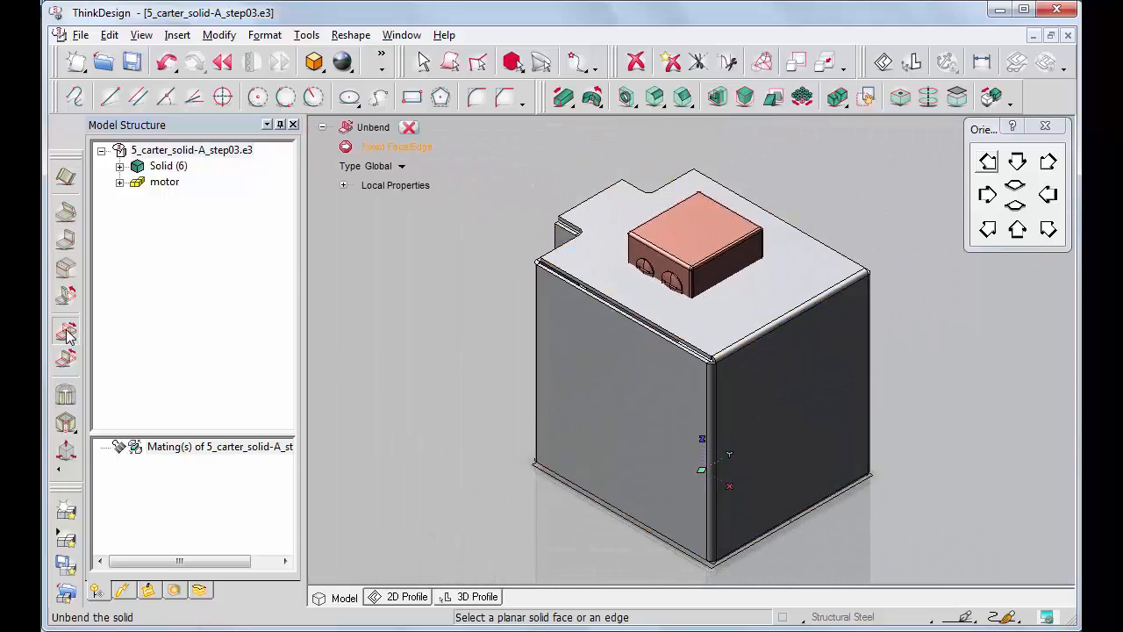
left_click(786, 339)
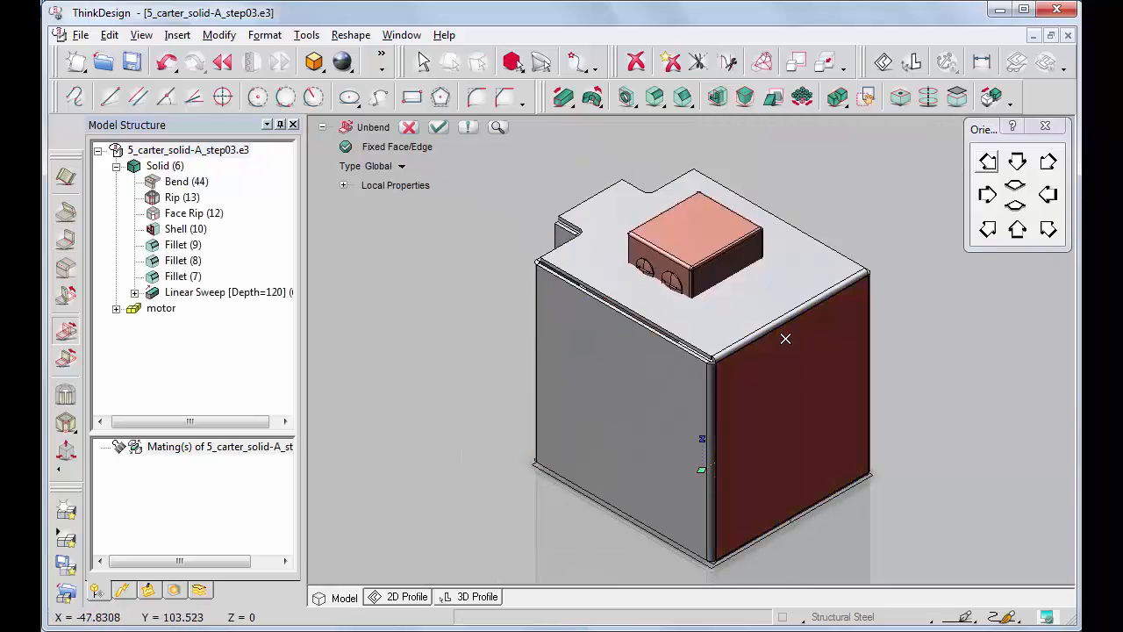
left_click(438, 127)
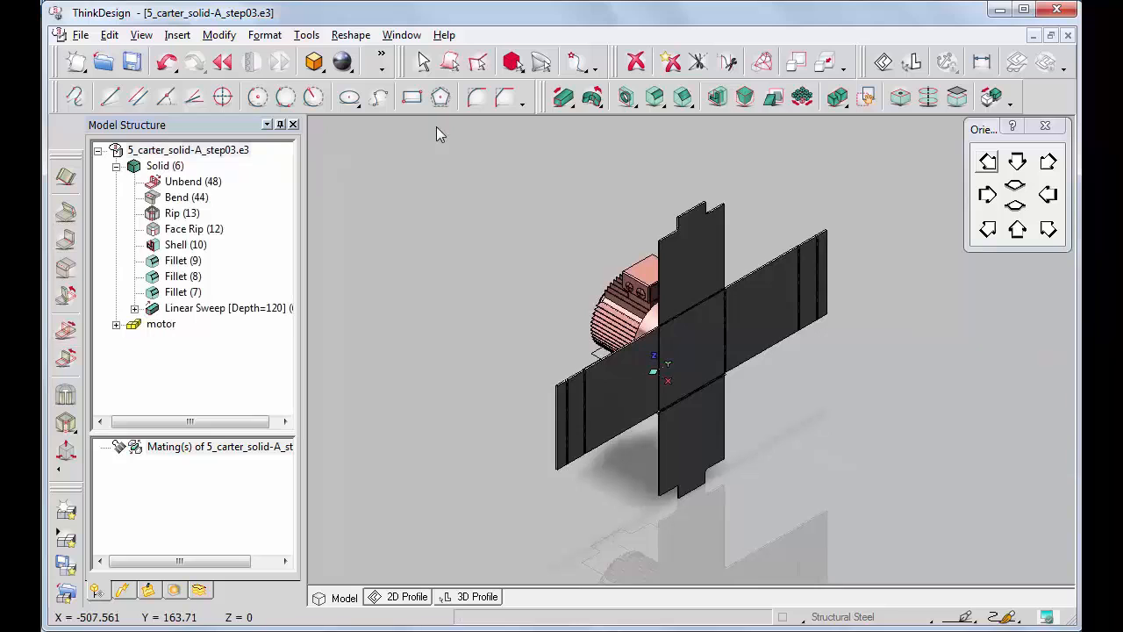
Step: Rebend the flattened cover globally with the inner face of the central panel fixed, and inspect the rip's top rear corner
left_click(988, 230)
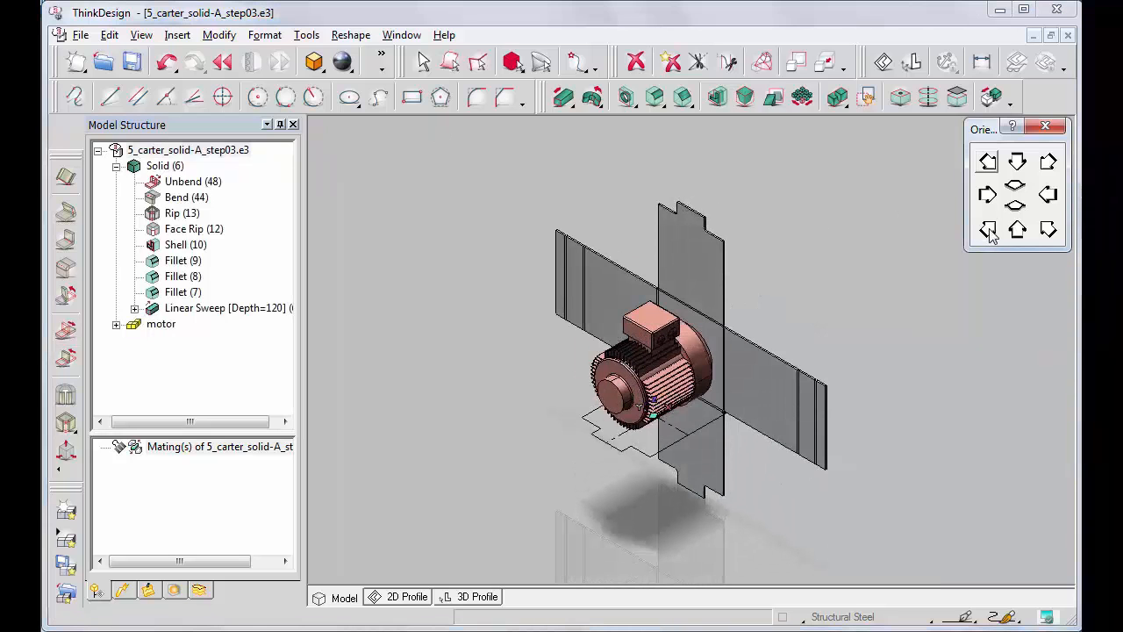
left_click(67, 360)
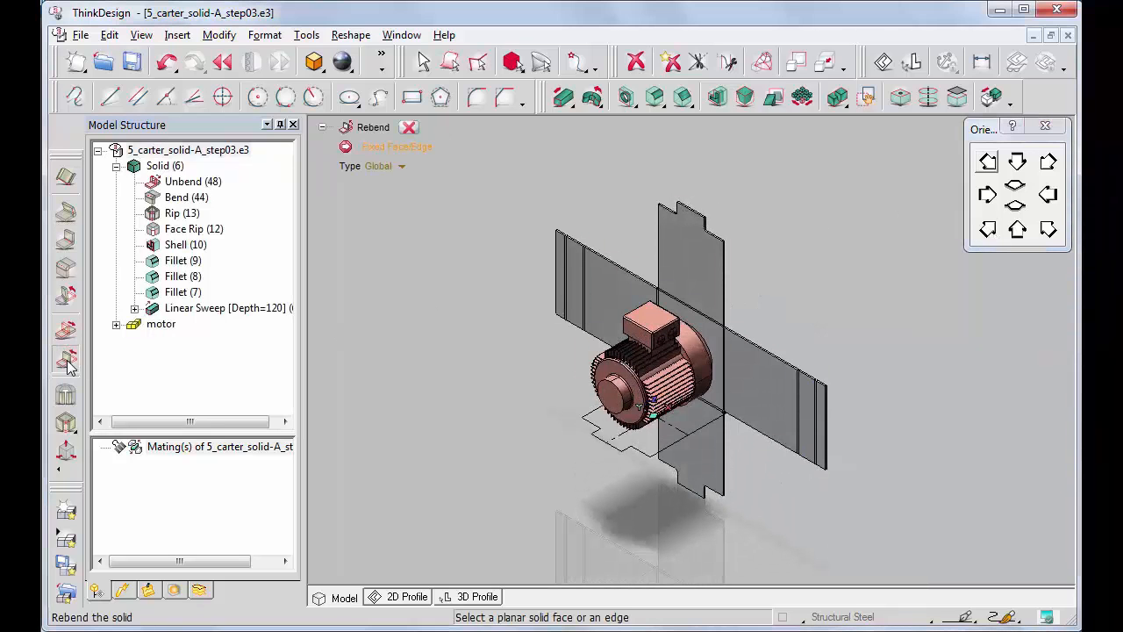
left_click(688, 316)
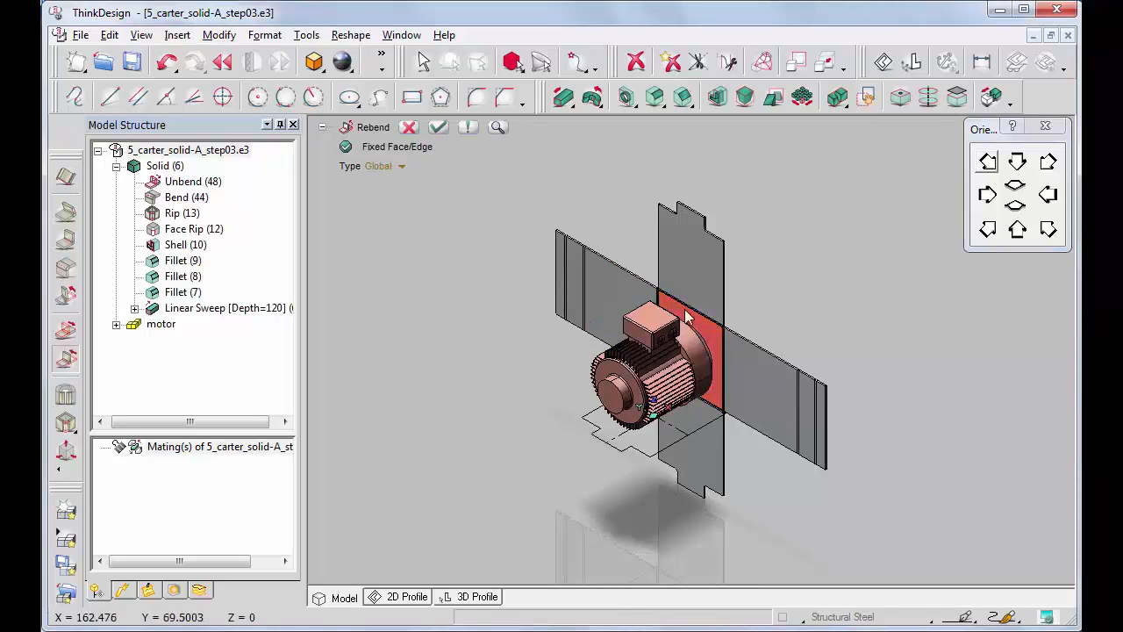
left_click(438, 127)
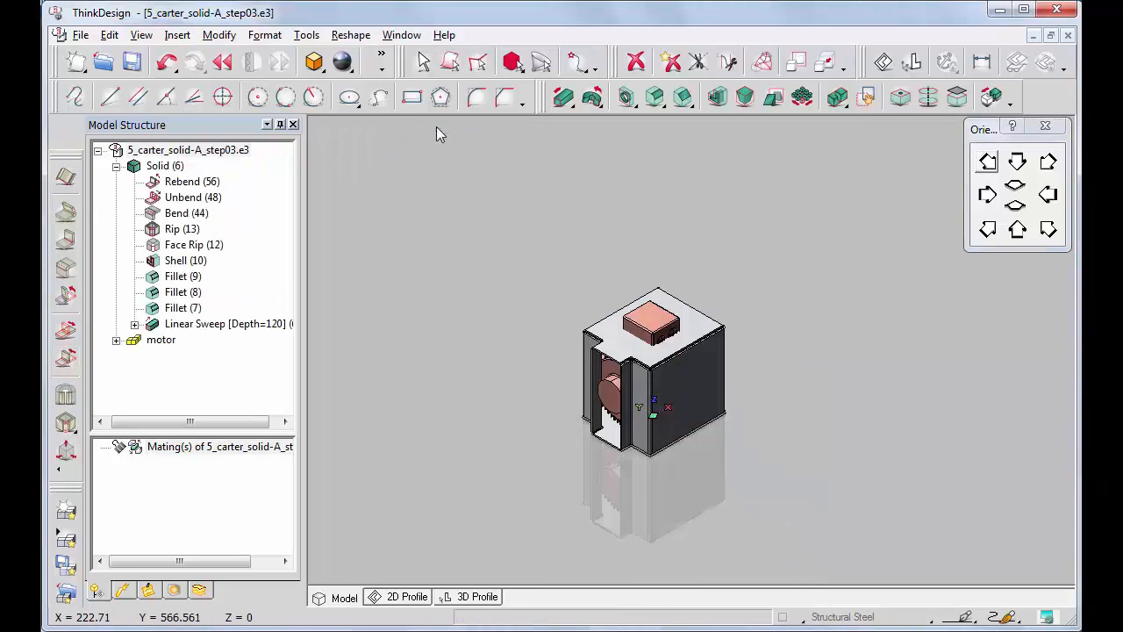
key("f")
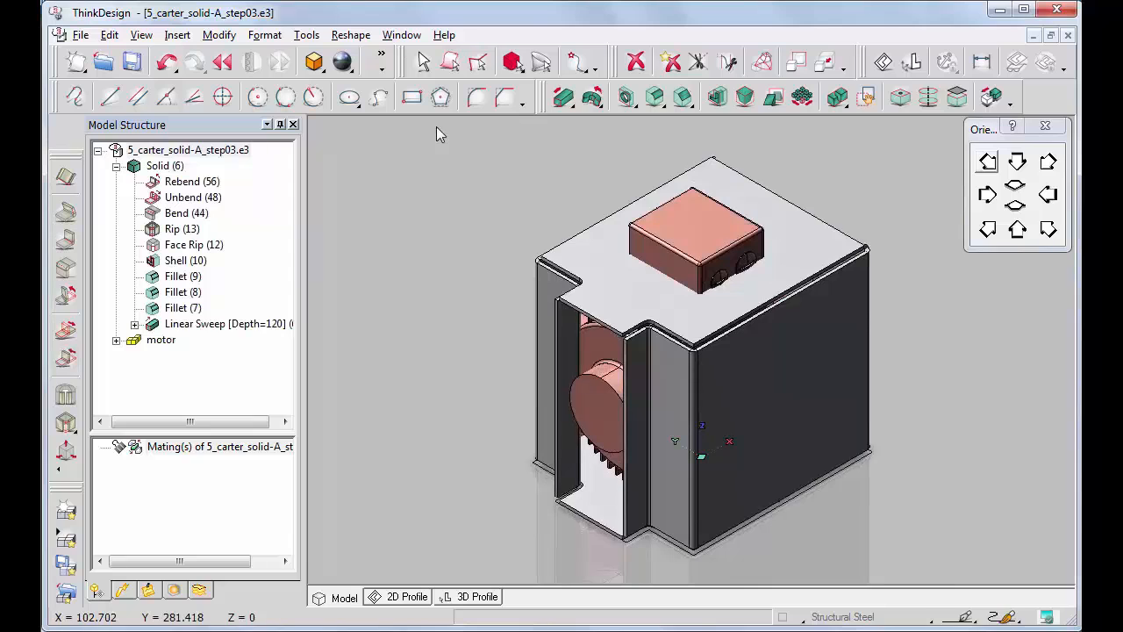
left_click(820, 202)
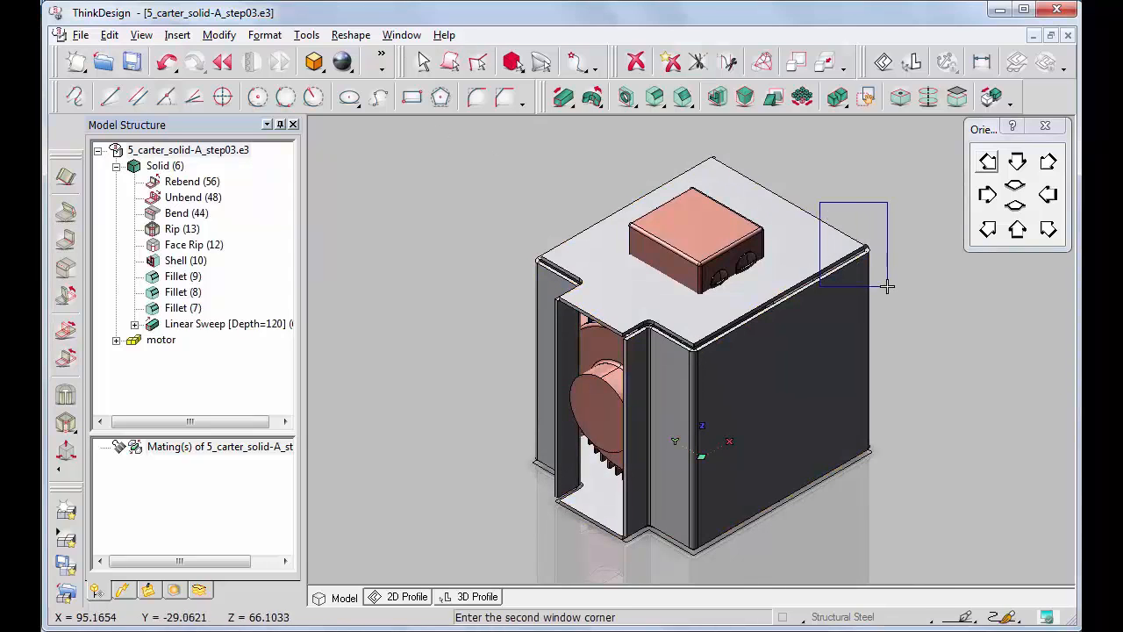
left_click(887, 285)
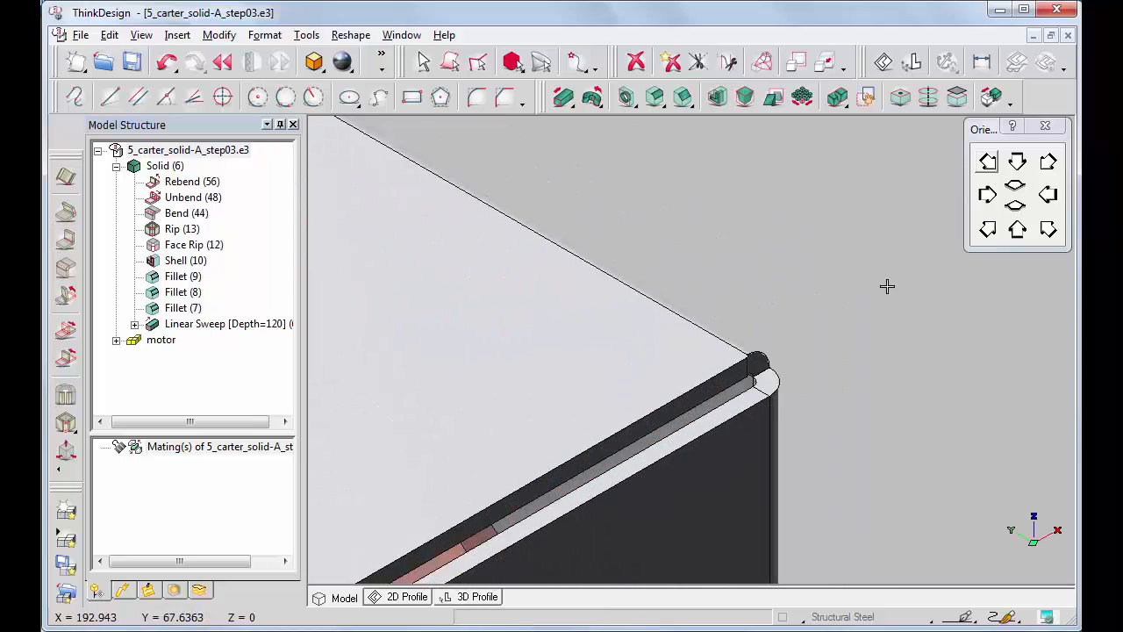
key("Home")
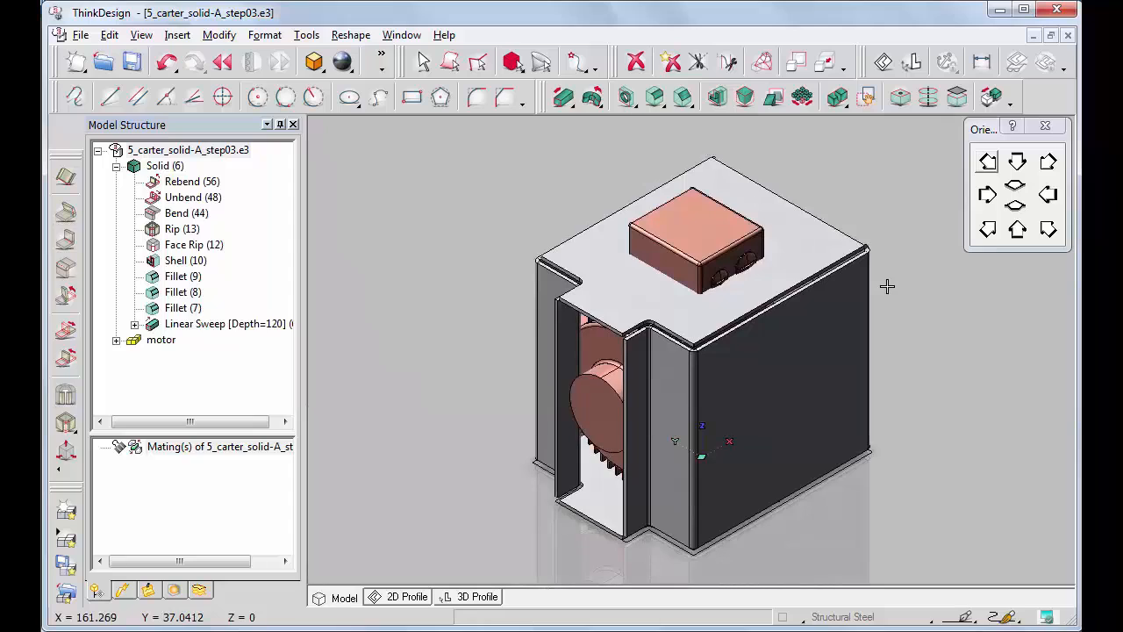
Step: Close the current cover model without saving and open 6_carter_solid-B.e3
left_click(1068, 35)
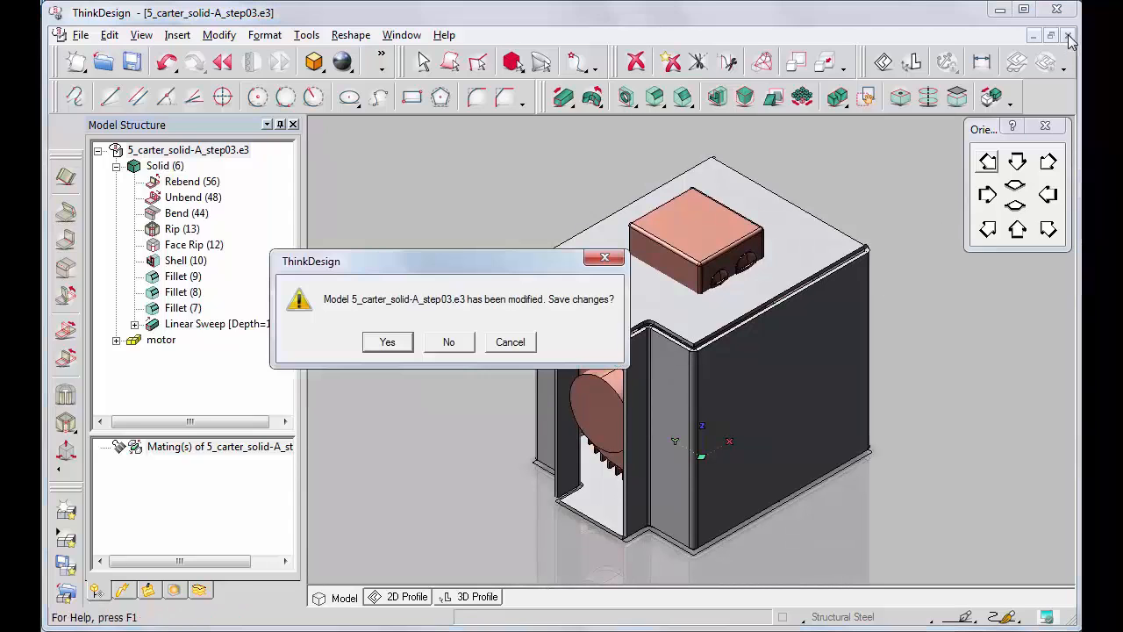
left_click(448, 342)
left_click(62, 36)
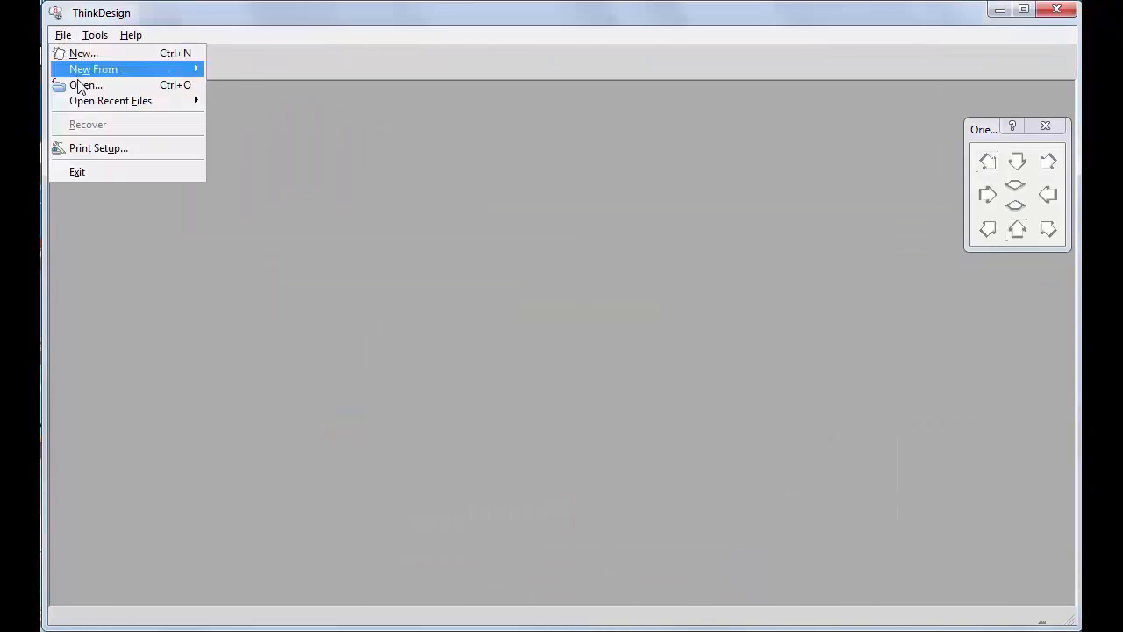
left_click(79, 84)
type("6_carter_solid-B.e3")
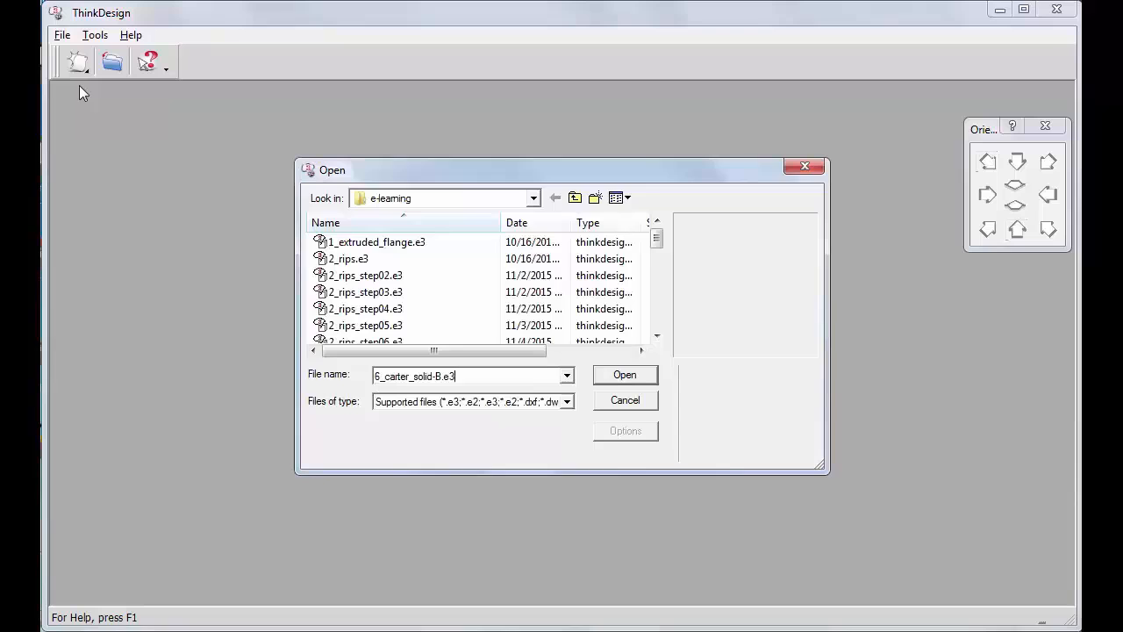
left_click(624, 377)
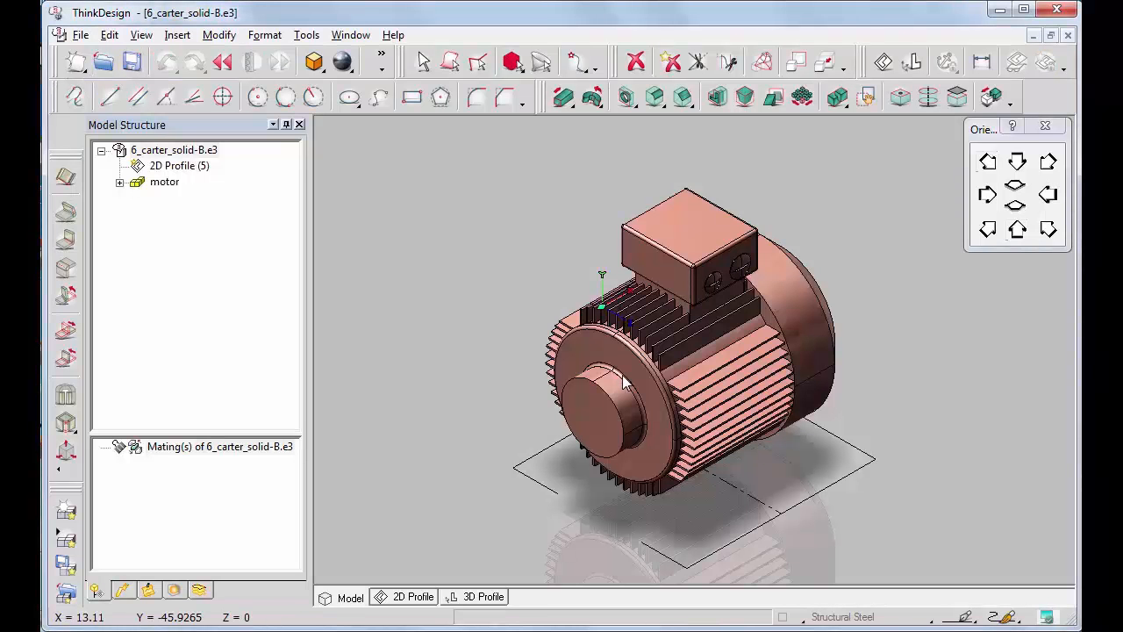
Step: Create a Linear Solid from the open profile around the motor with a depth of 120 mm
left_click(565, 100)
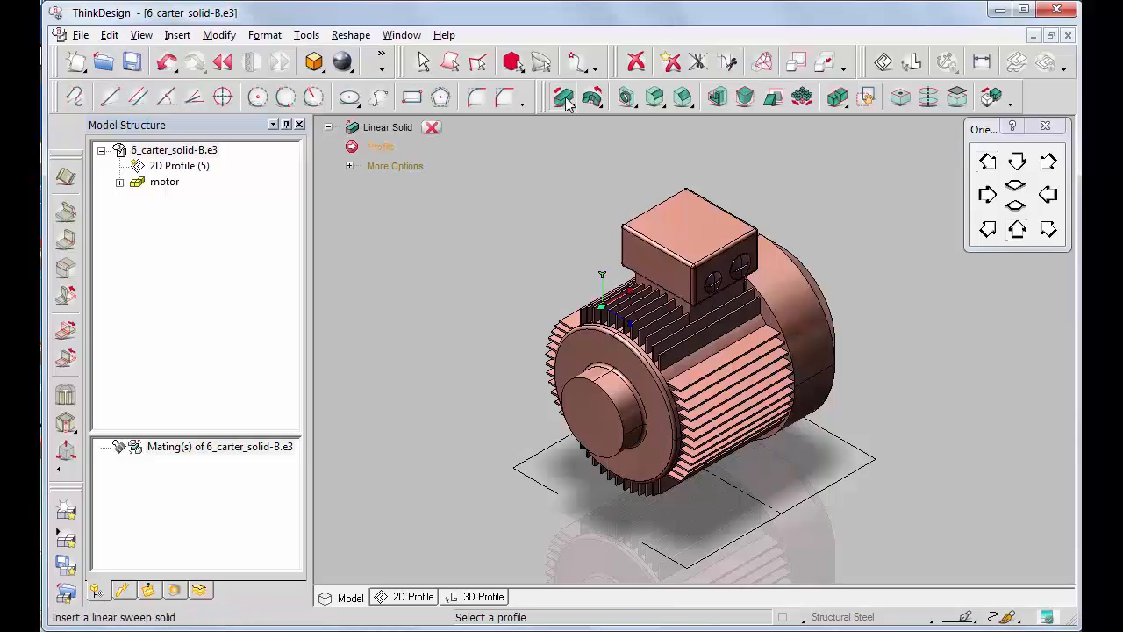
left_click(524, 467)
left_click(698, 421)
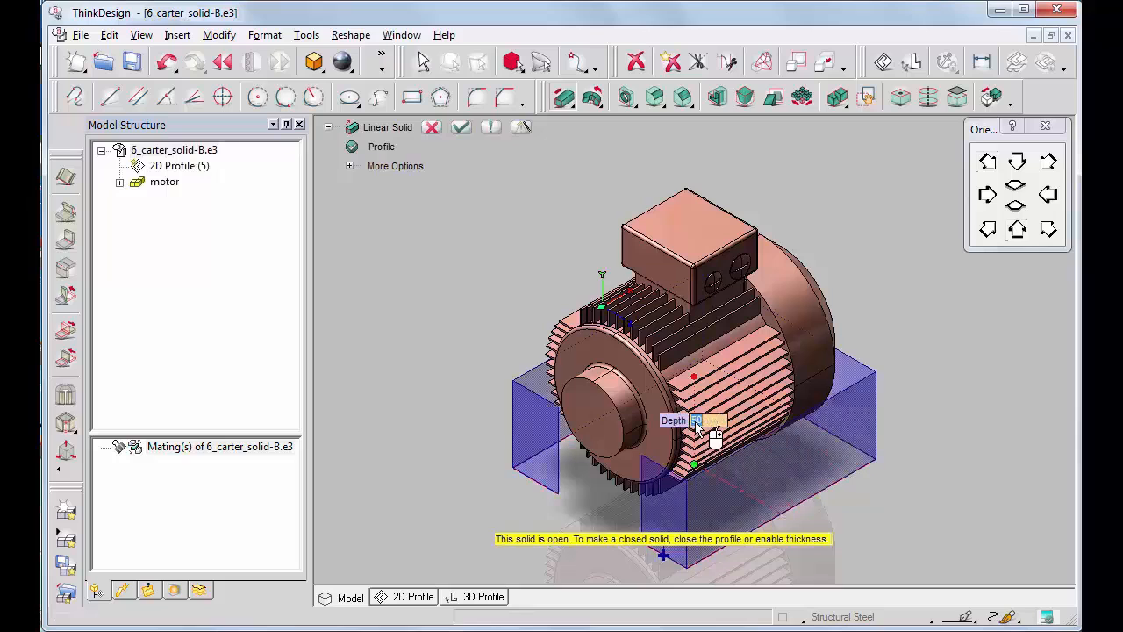
type("120")
key("Return")
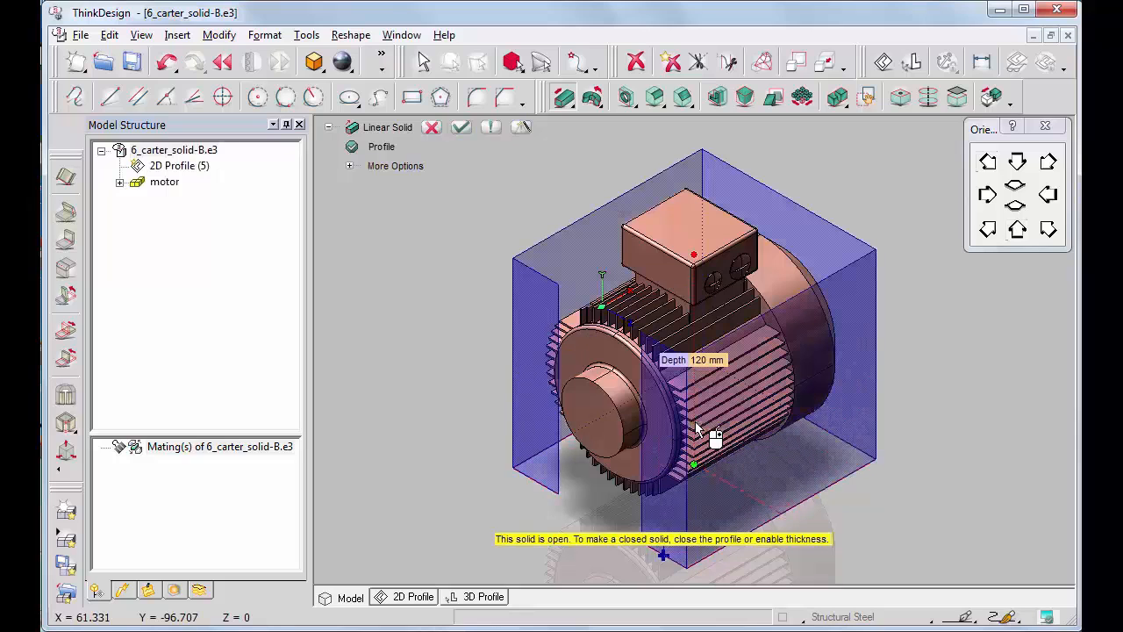
Step: Enable thickness on the linear solid, set it to 2 mm and create the thin-walled cover
left_click(349, 166)
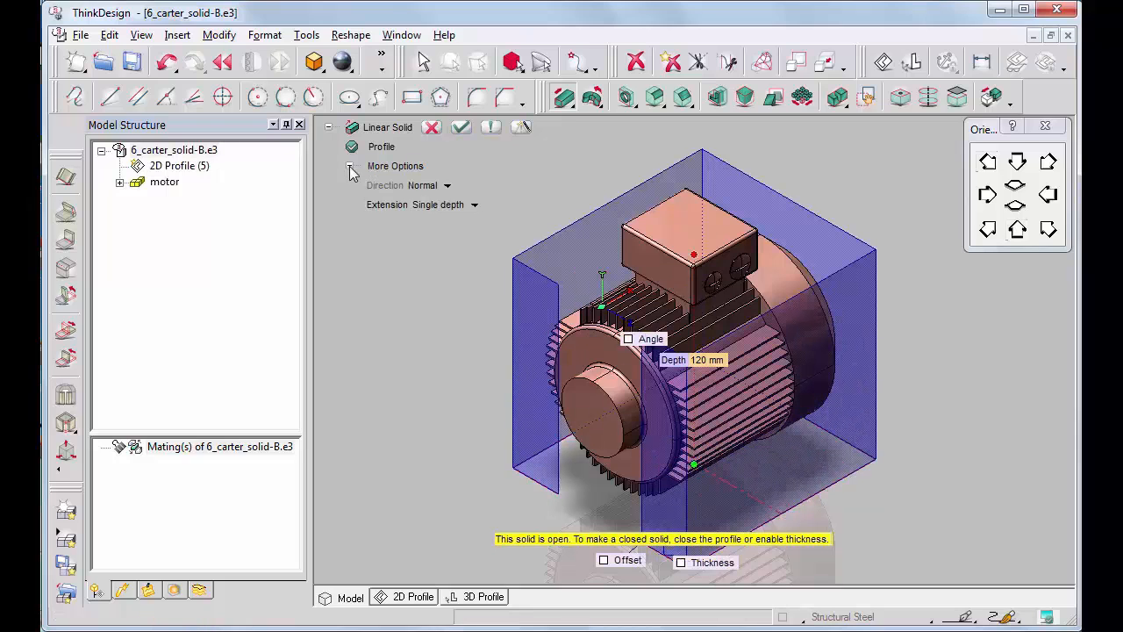
left_click(677, 562)
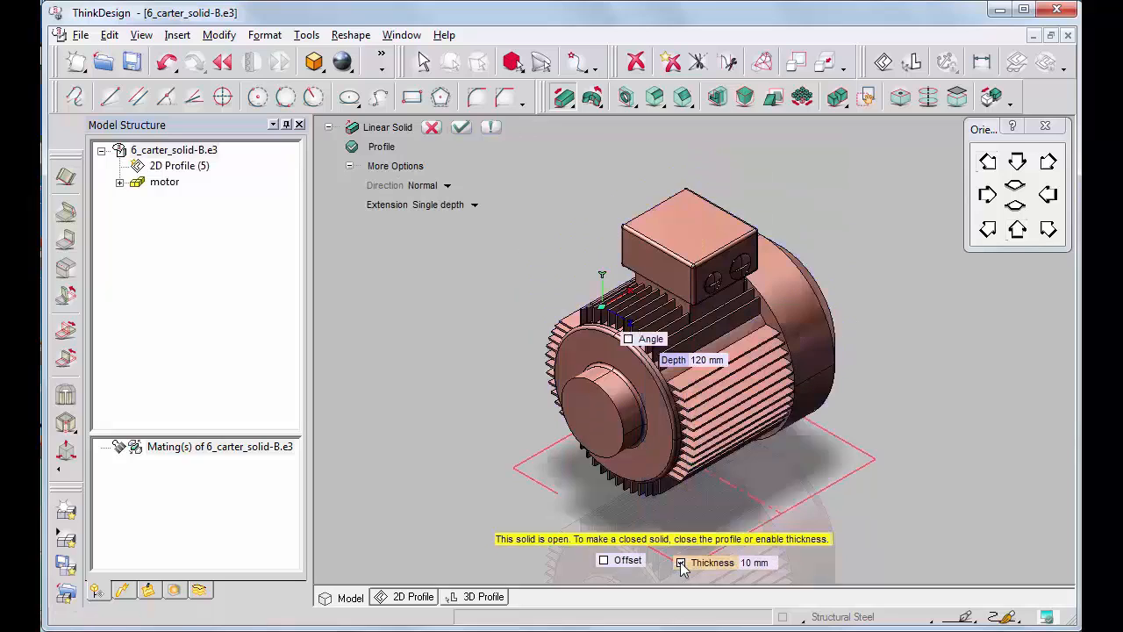
double_click(758, 564)
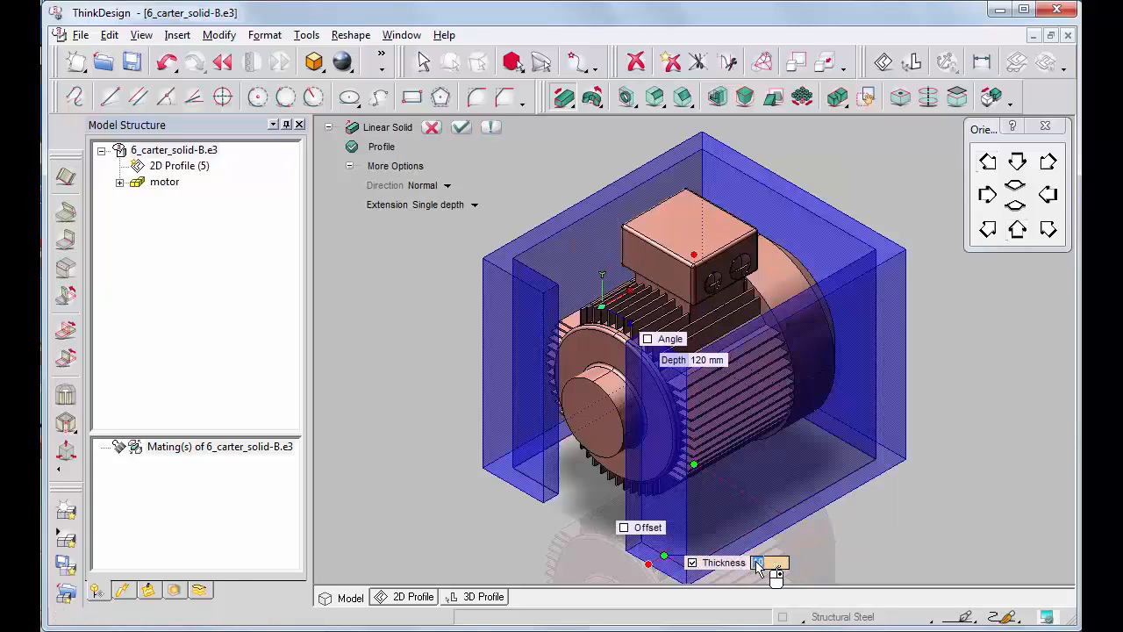
type("2")
key("Return")
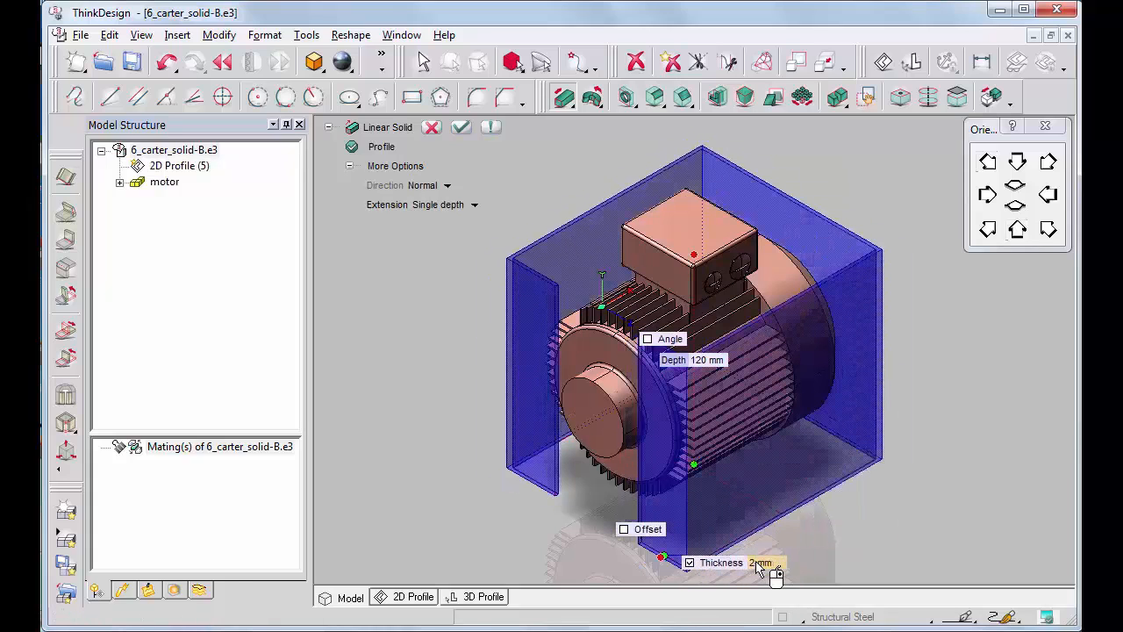
left_click(460, 127)
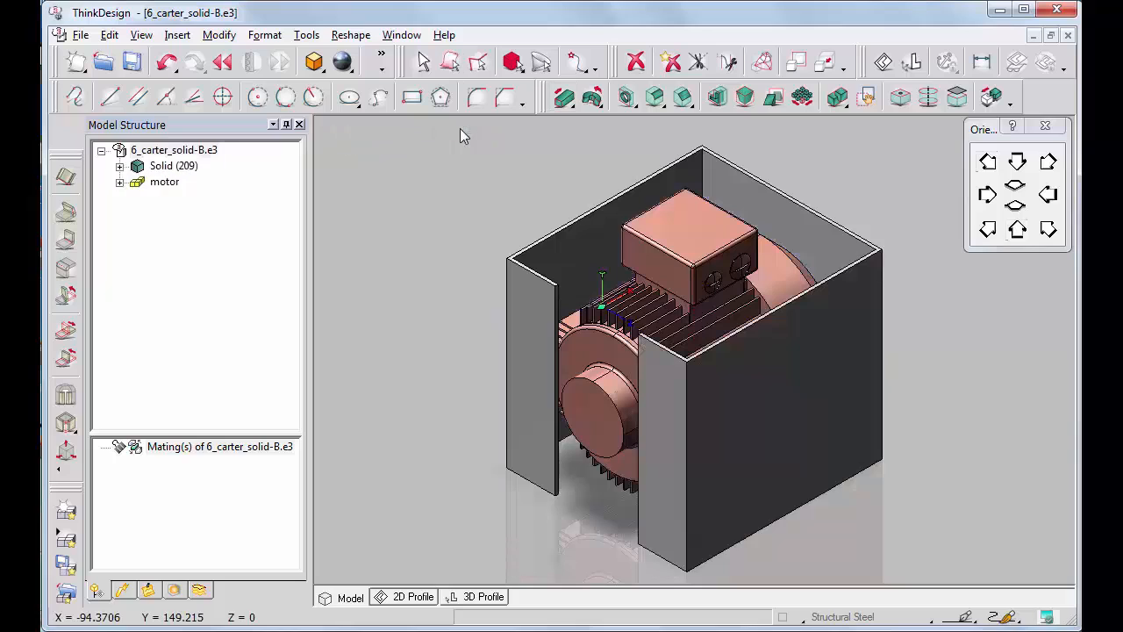
Step: Unbend the thin-walled cover, keeping its rear wall behind the motor fixed
left_click(67, 331)
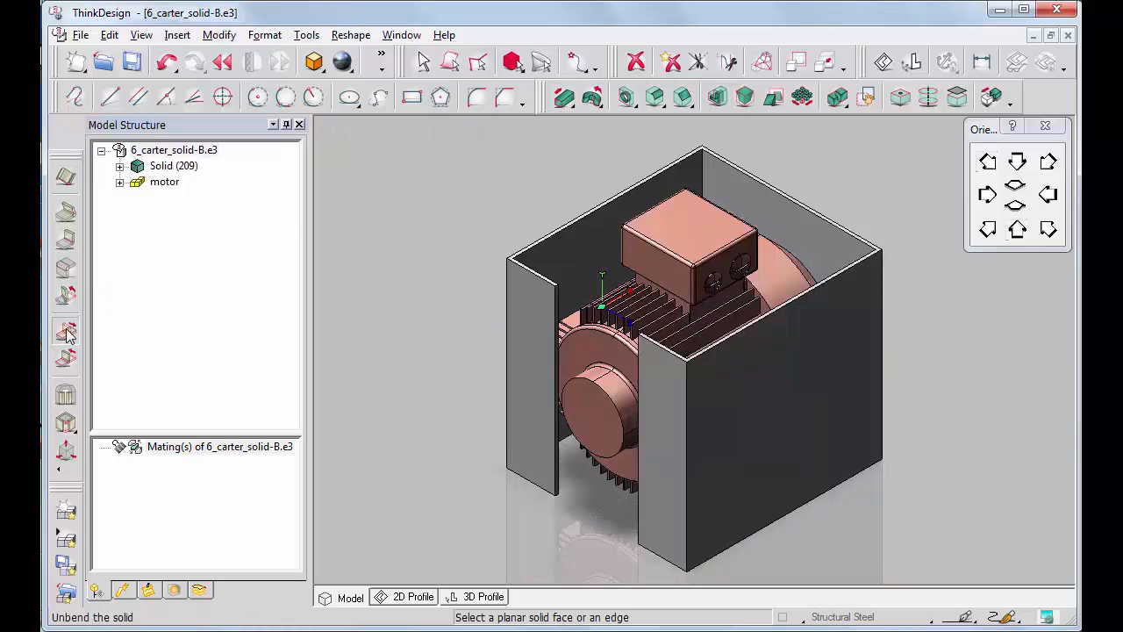
left_click(800, 211)
left_click(444, 128)
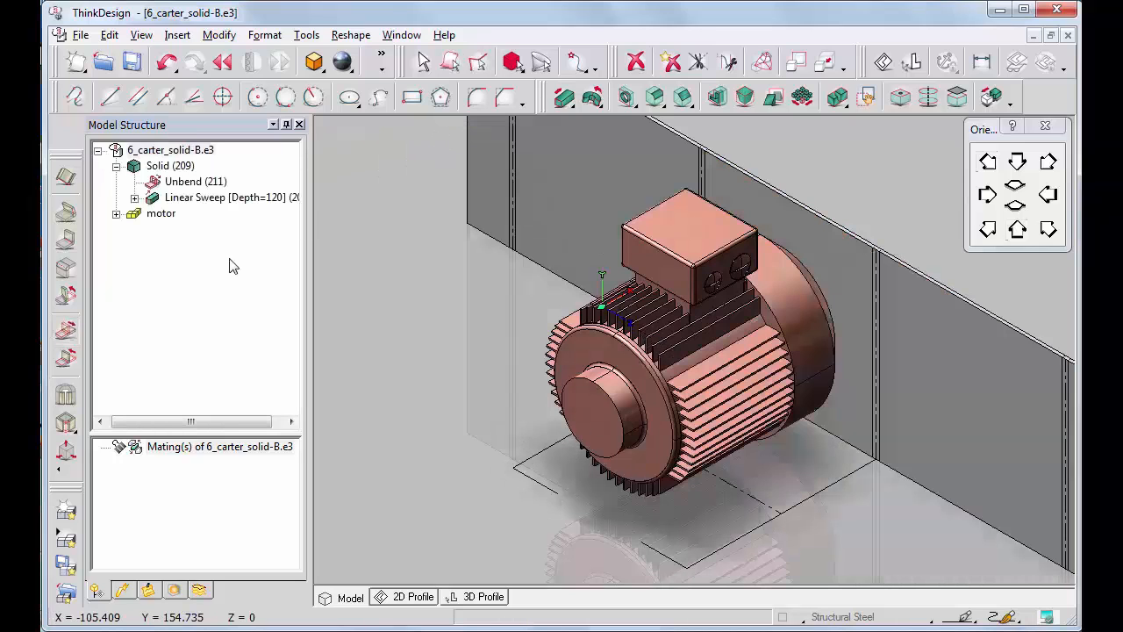
Step: Rebend the flattened cover with type Global, fixing the rear wall's inner face, and inspect the rounded rear corner from above
left_click(66, 360)
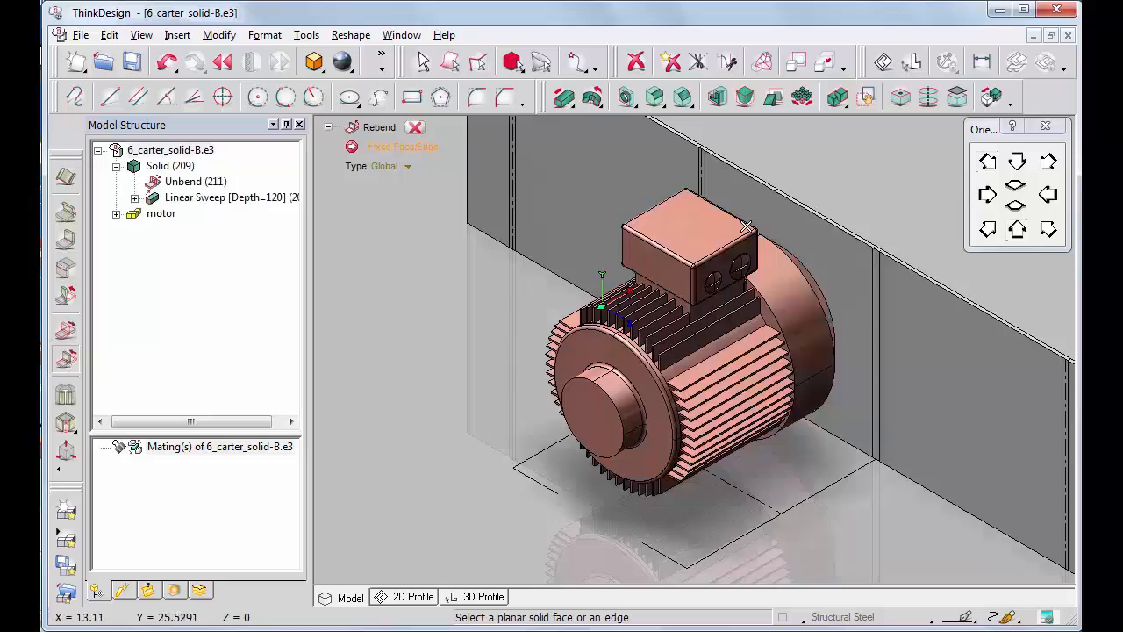
left_click(788, 219)
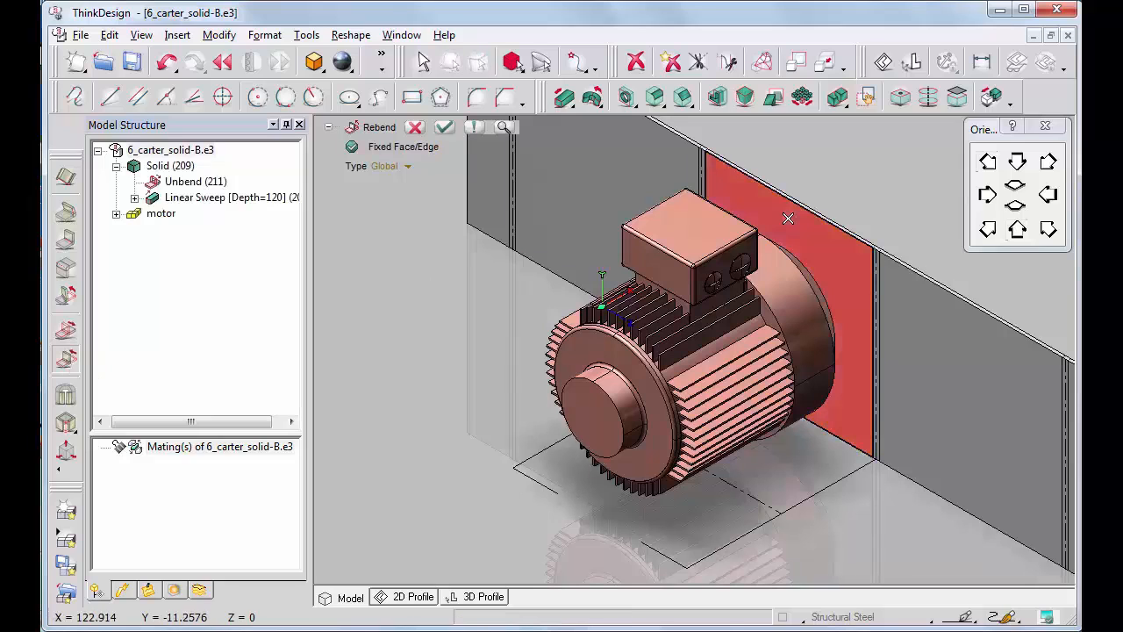
left_click(444, 128)
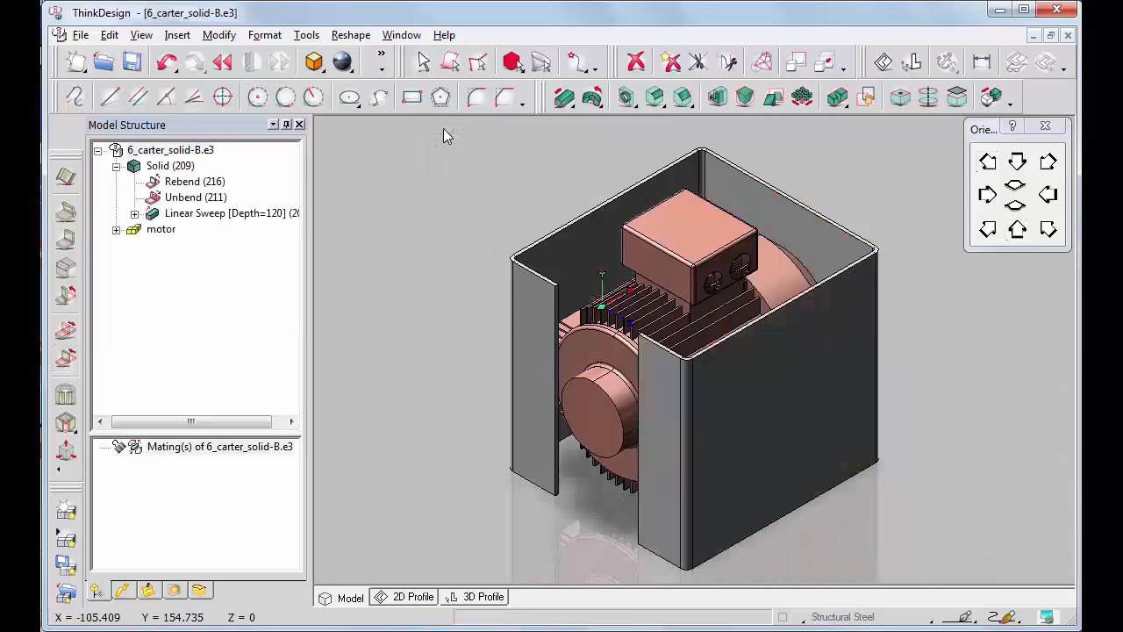
left_click(841, 216)
left_click(896, 268)
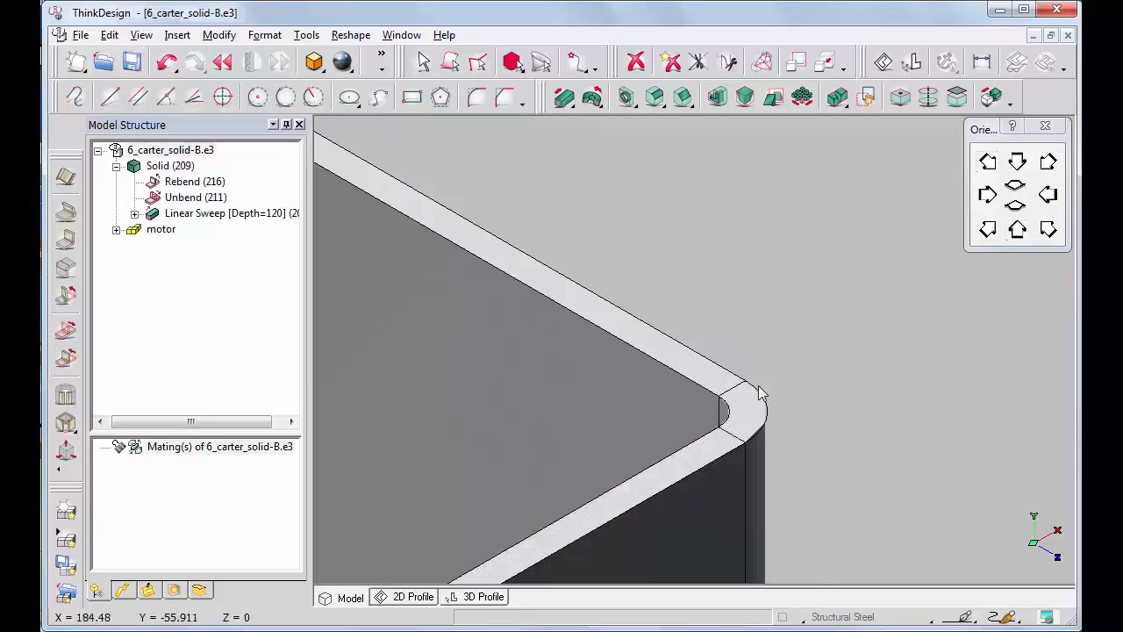
left_click(1018, 230)
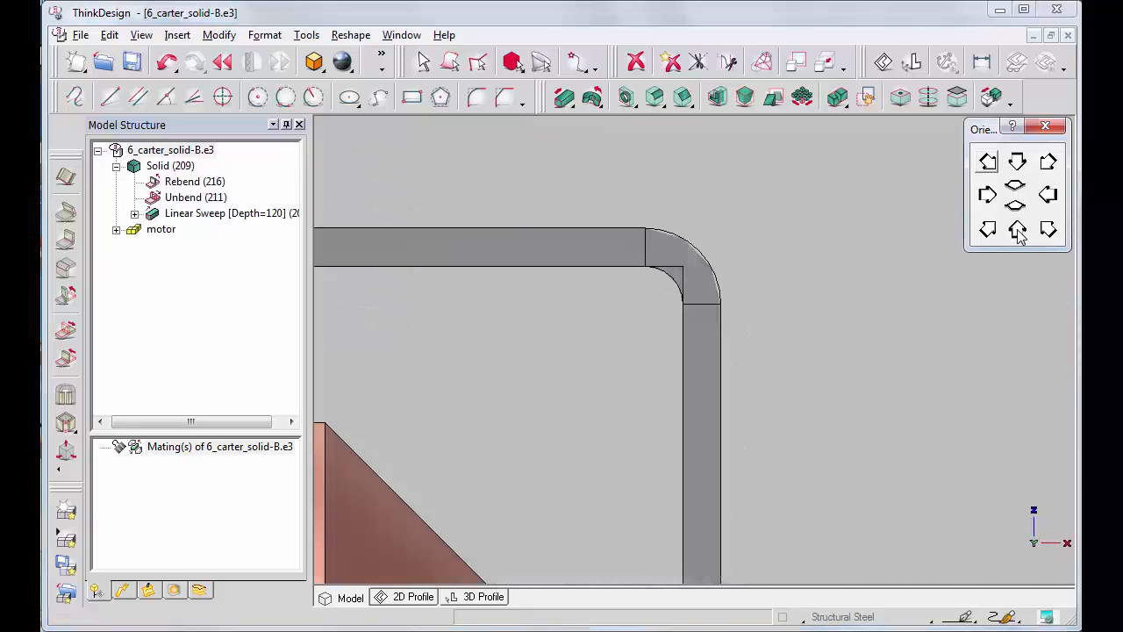
Step: Create a base flange from the rear wall's inner bottom edge, with its length set to Up to point
middle_click(943, 216)
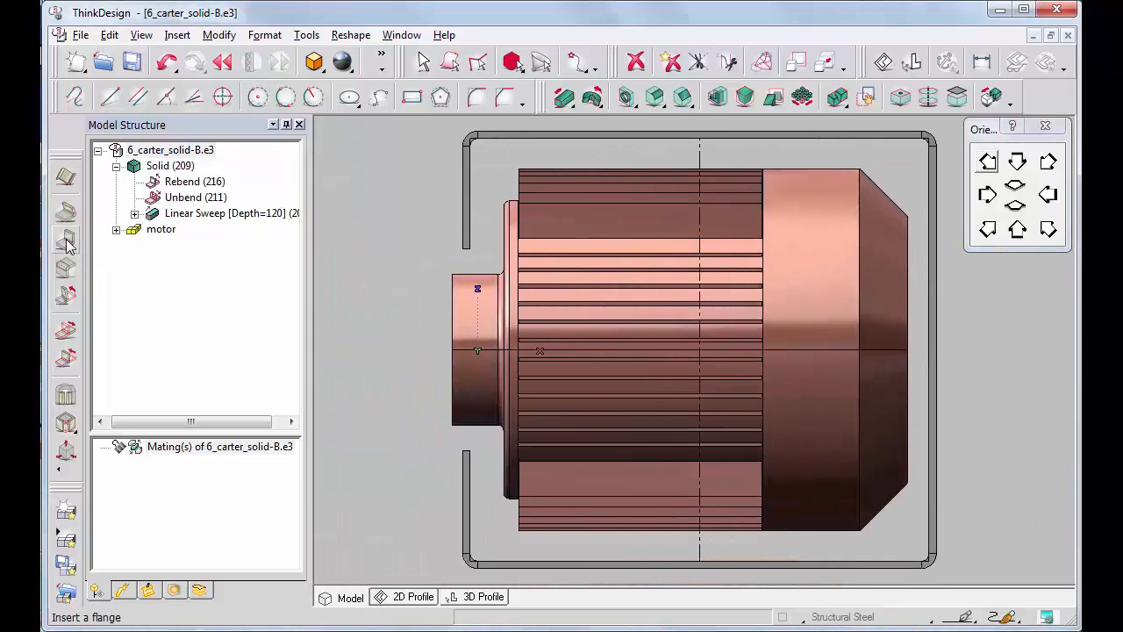
left_click(66, 241)
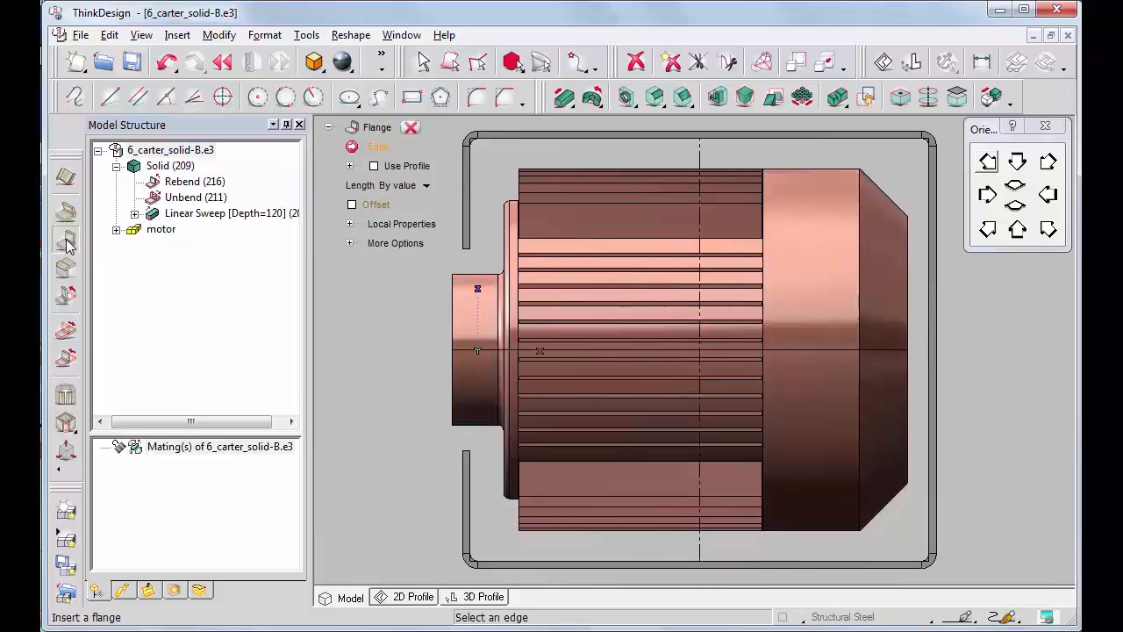
left_click(928, 348)
left_click(431, 188)
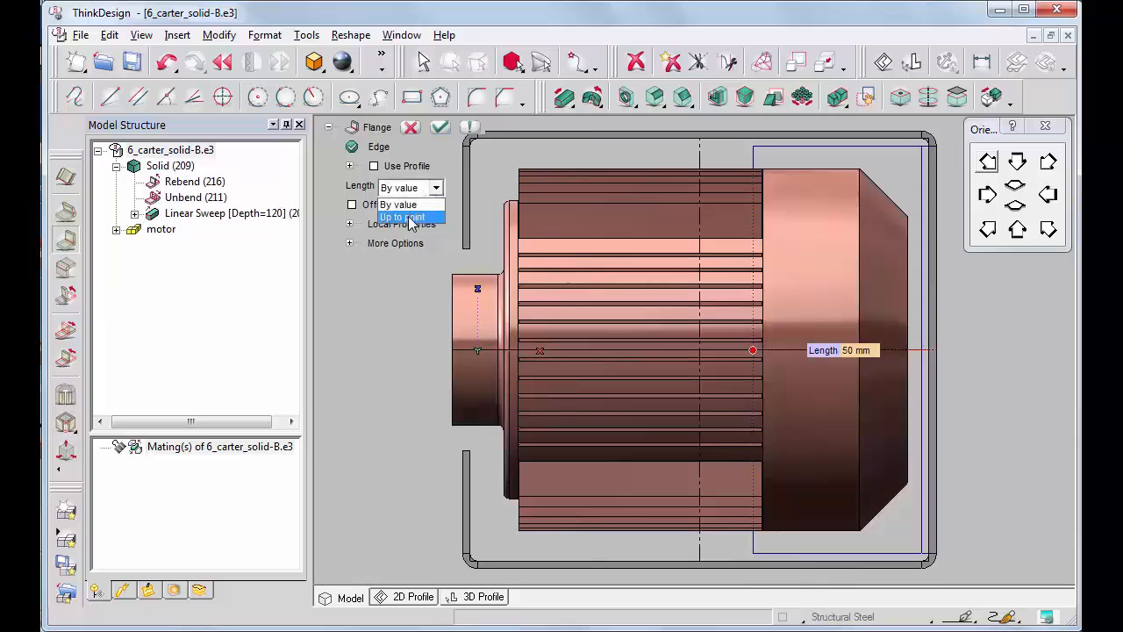
left_click(409, 218)
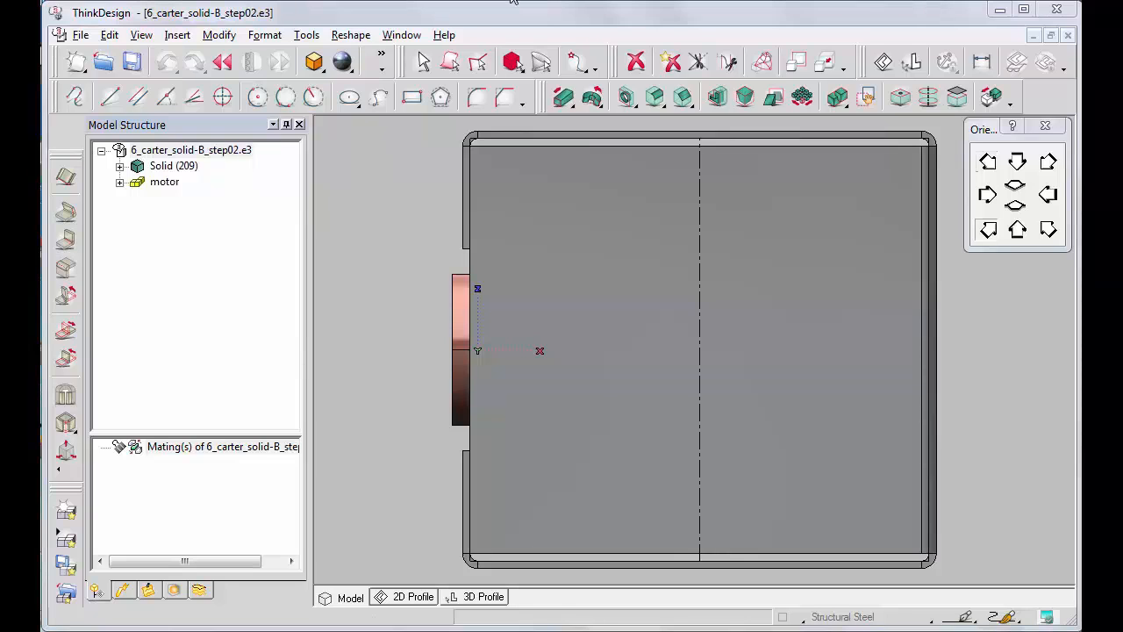
Step: Insert a flange on the base's front edge, between the two front wall panels, with a length of 38 mm
left_click(988, 230)
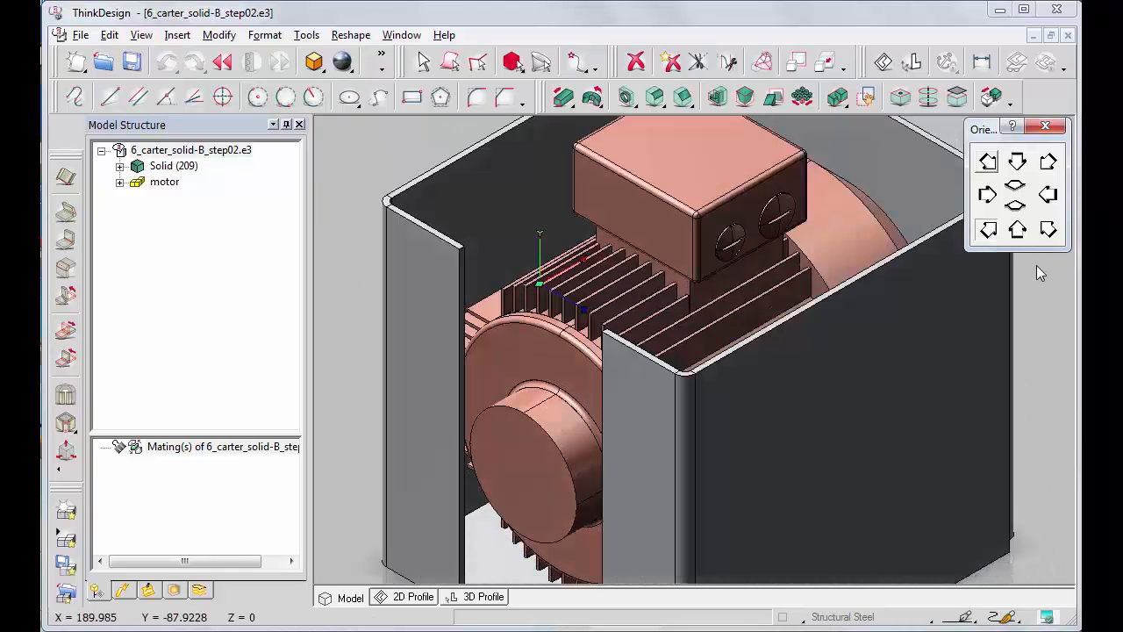
scroll(1040, 267, "down", 3)
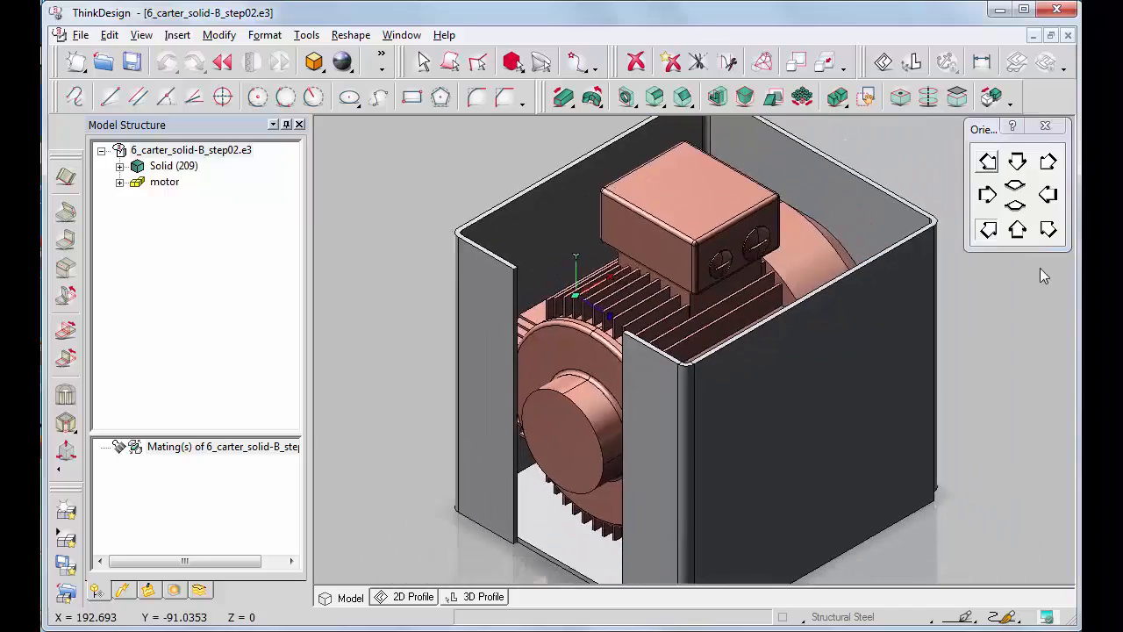
left_click(67, 240)
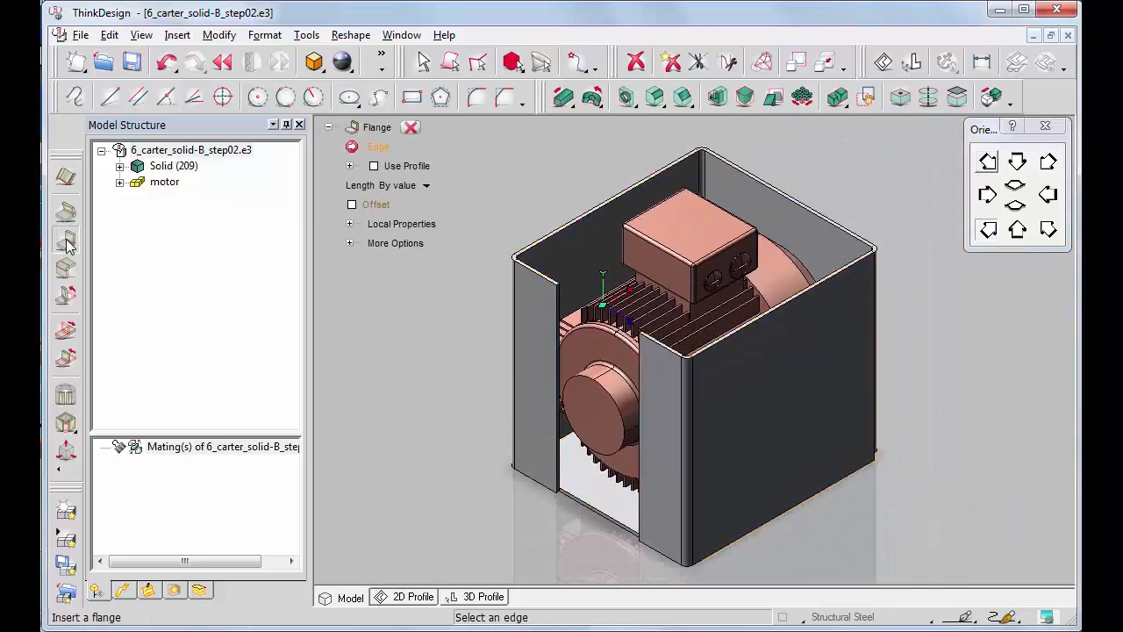
left_click(600, 509)
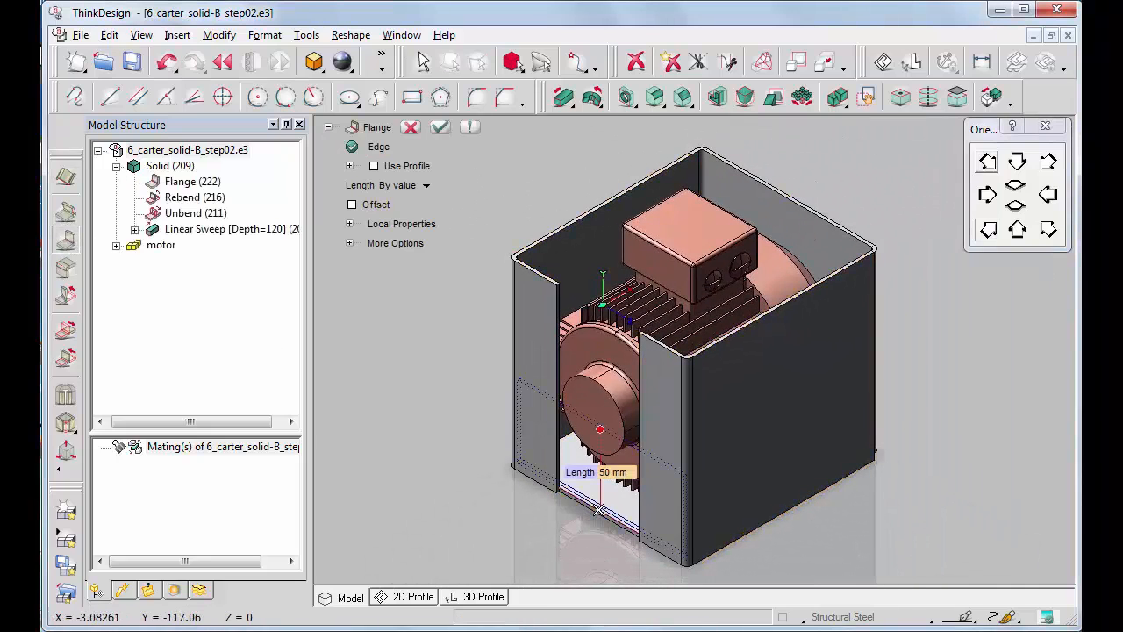
key("F2")
left_click(492, 345)
left_click(736, 575)
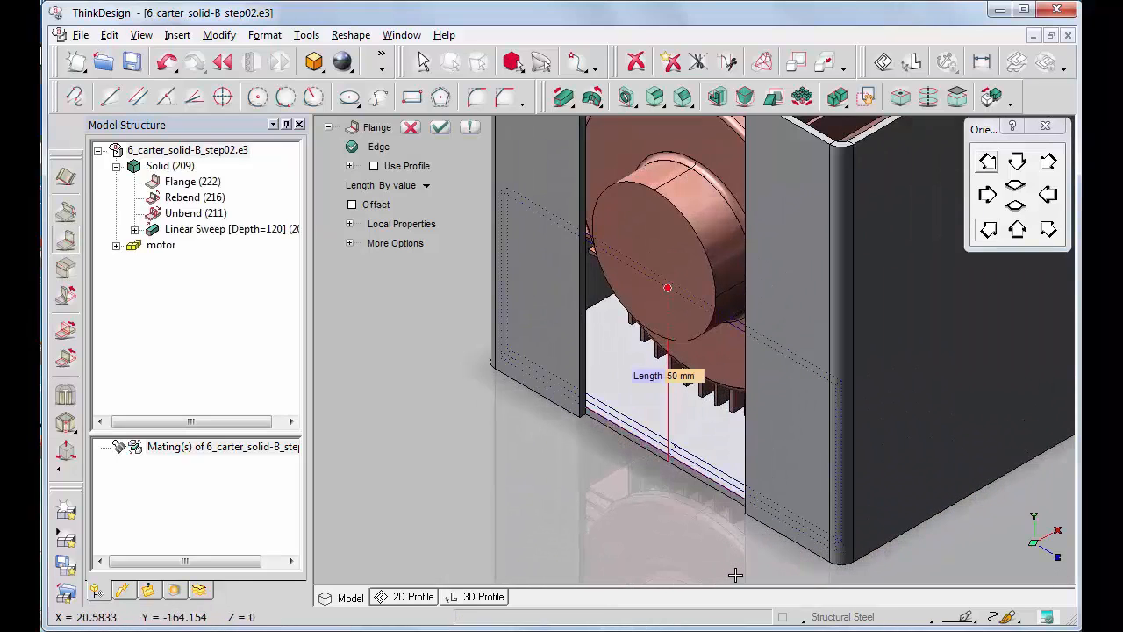
left_click(675, 376)
type("38")
key("Return")
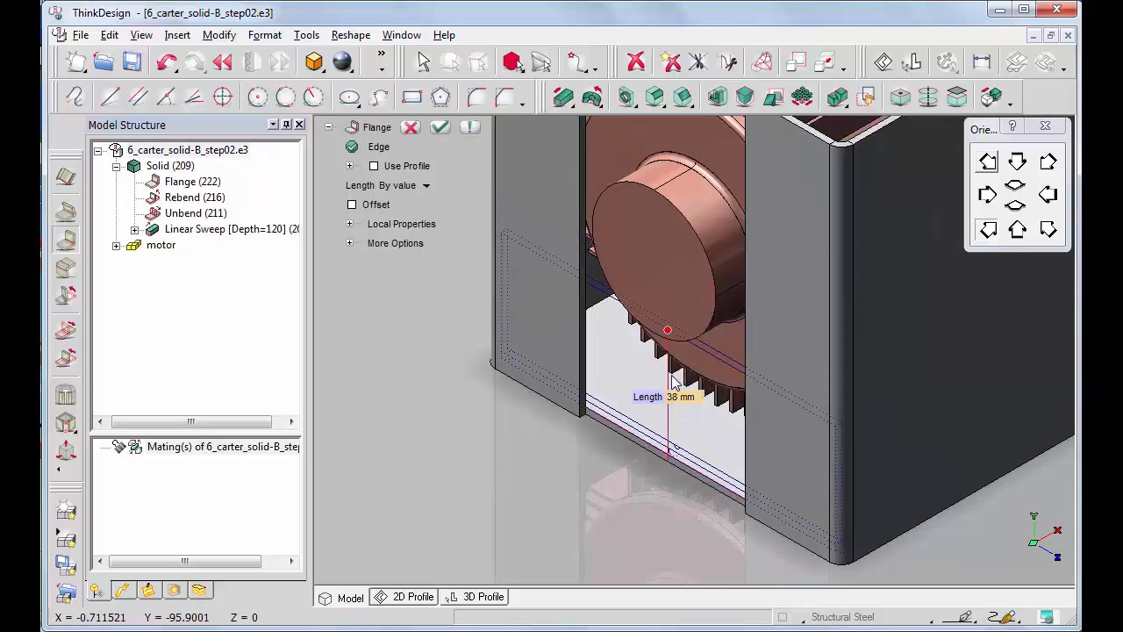
Step: Enable the front flange's extension with 1st distance and 2nd distance both set to 26 mm
left_click(349, 243)
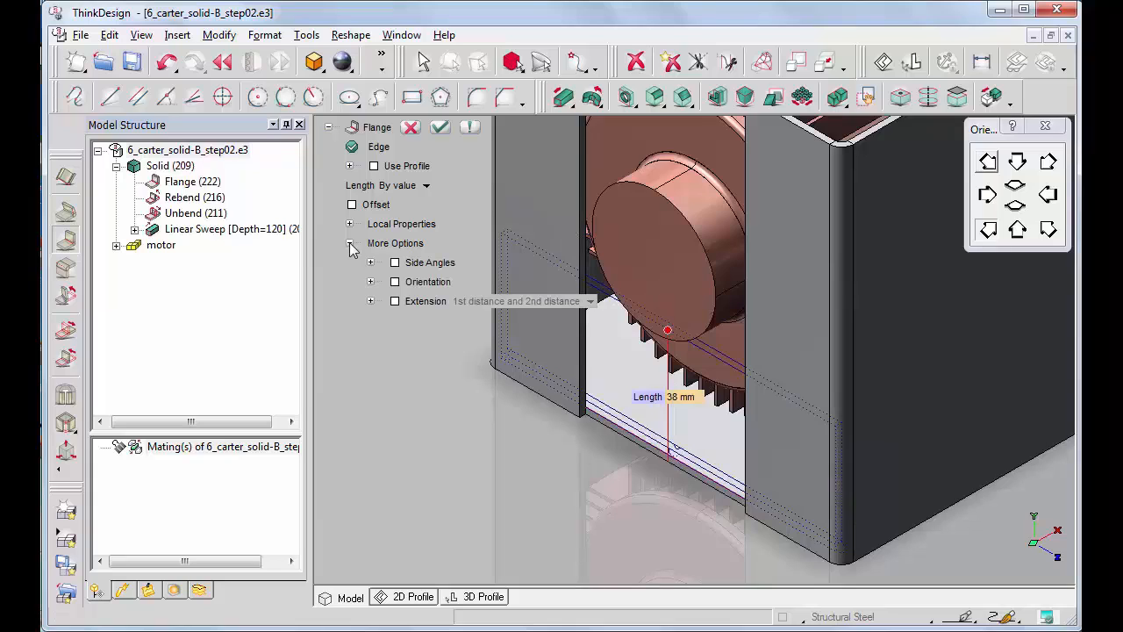
left_click(395, 301)
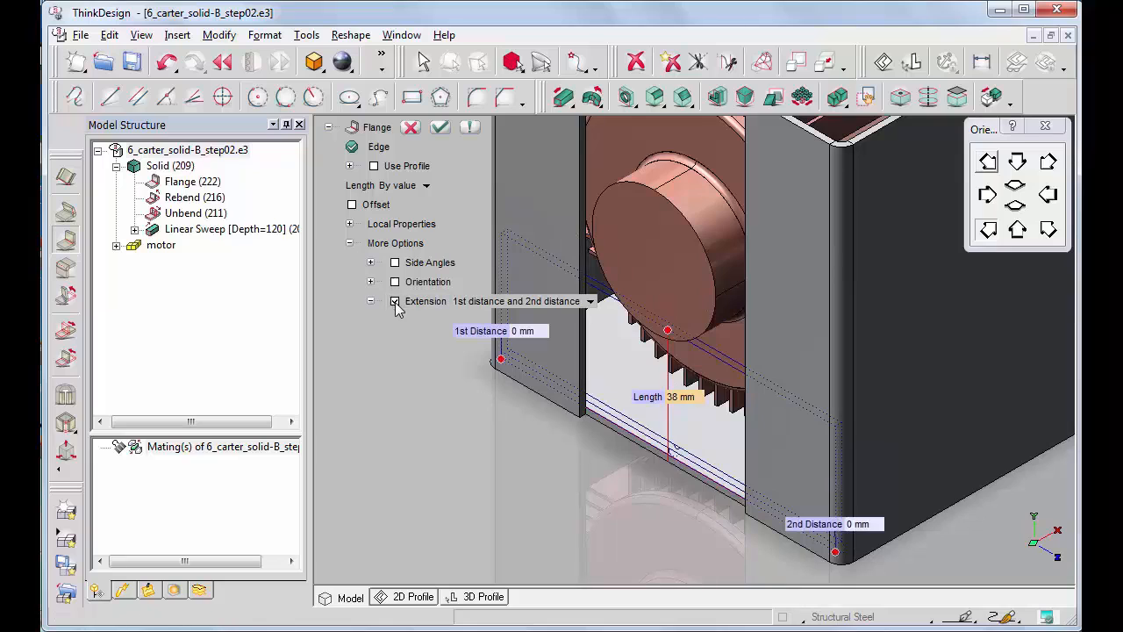
left_click(850, 524)
type("26")
key("Return")
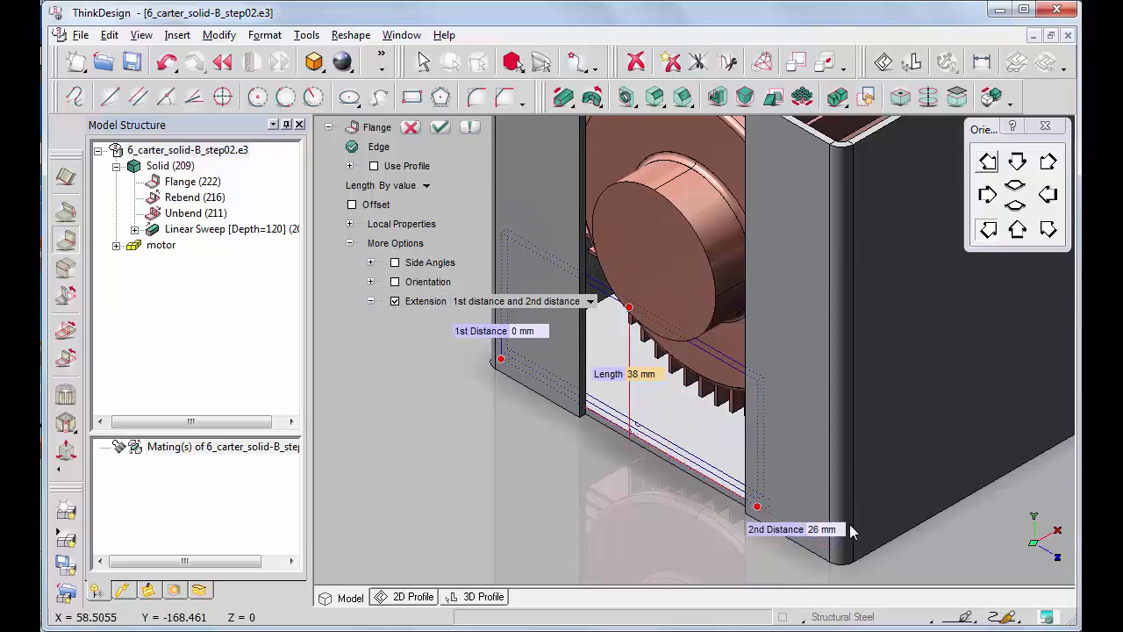
left_click(517, 332)
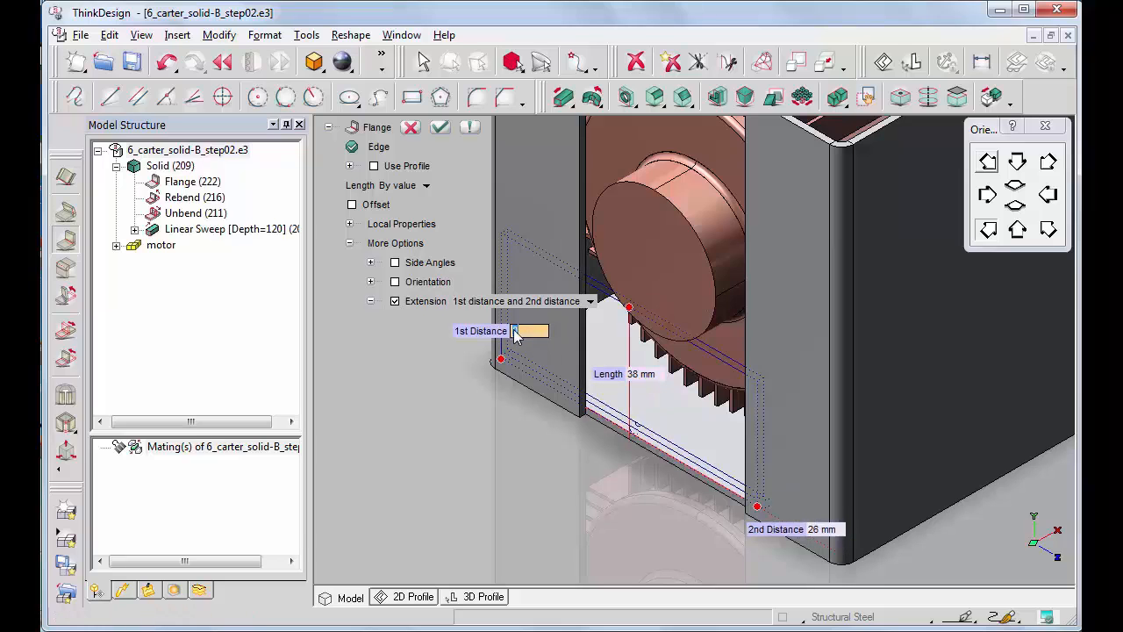
key("Return")
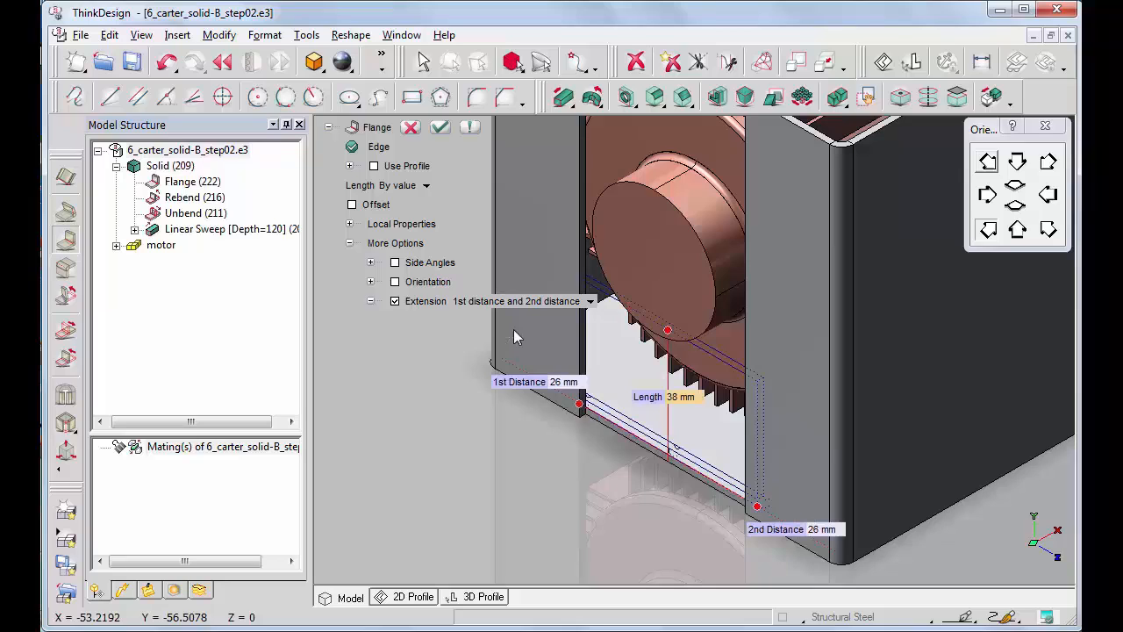
Step: Give the front flange a Distance offset of 4 mm and create the flange
left_click(352, 204)
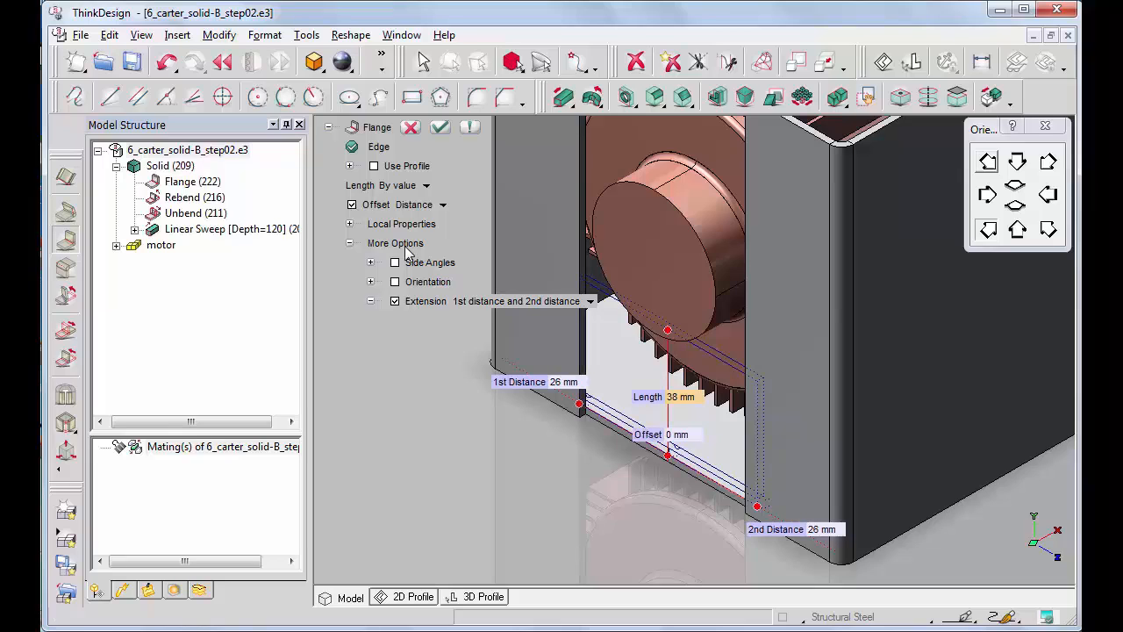
left_click_drag(667, 452, 690, 443)
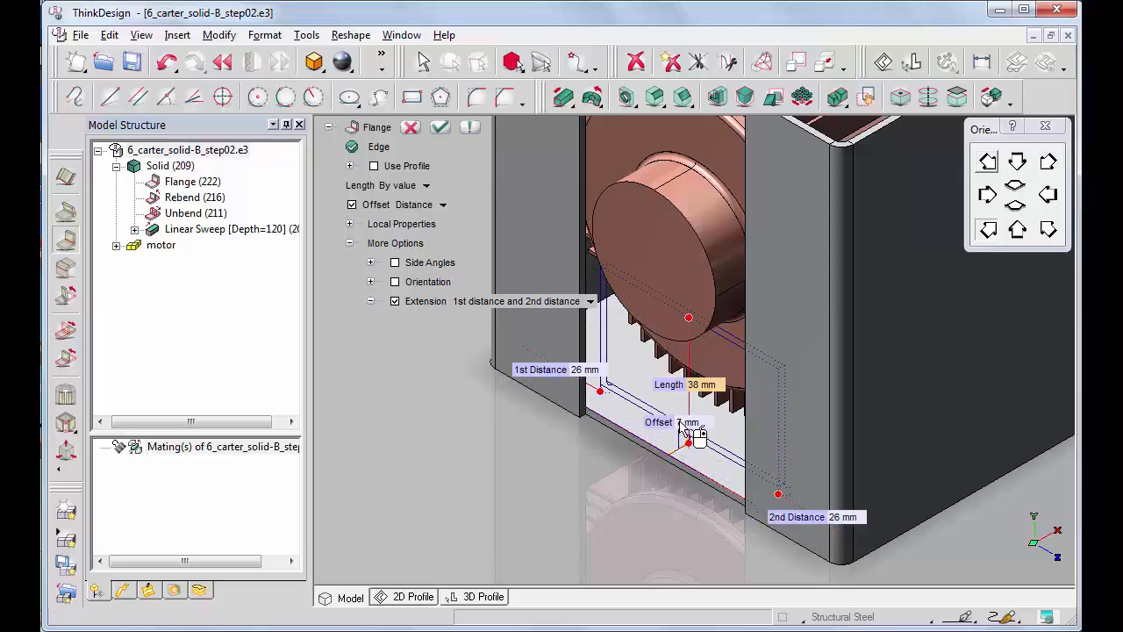
left_click(681, 423)
type("4")
key("Return")
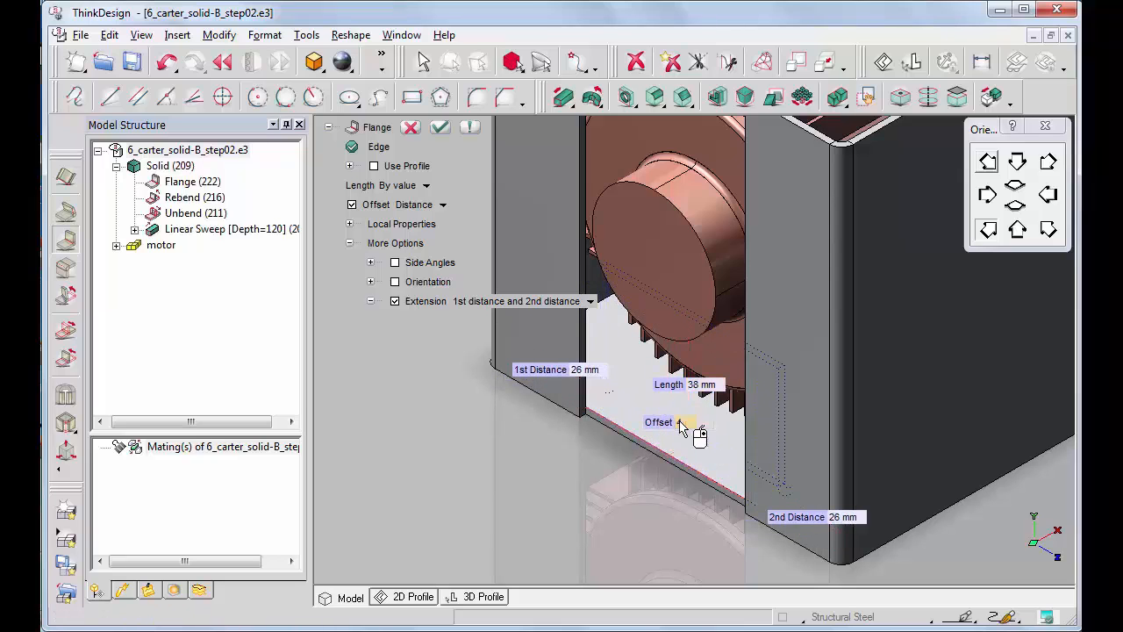
left_click(440, 128)
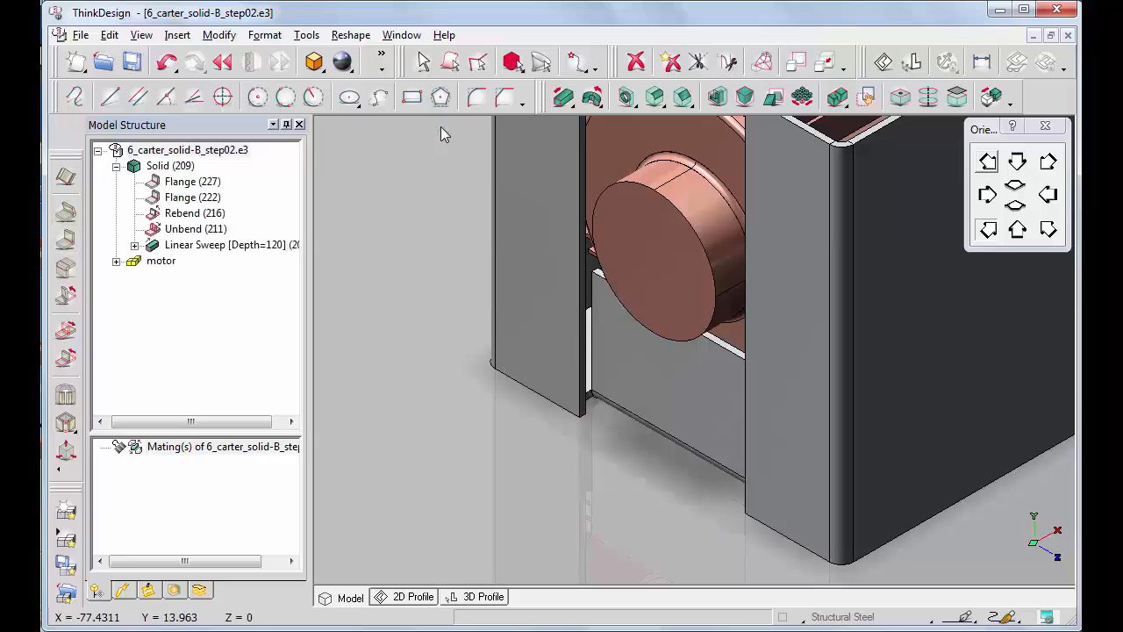
Step: Disable the bend reliefs in the cover solid's sheet metal properties
left_click(1018, 230)
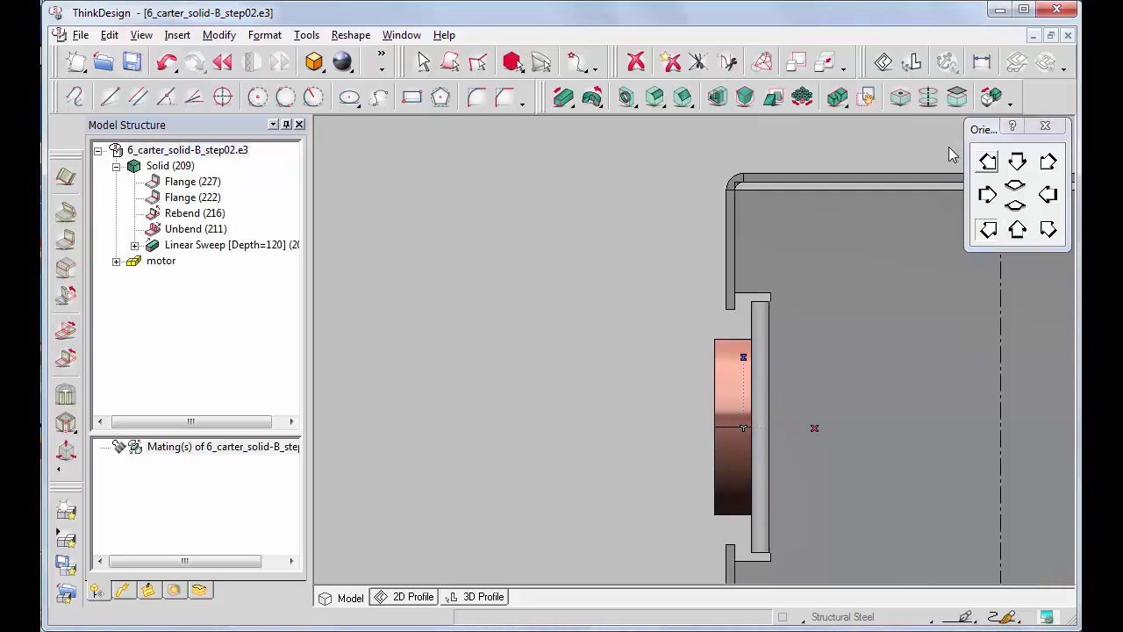
key("F6")
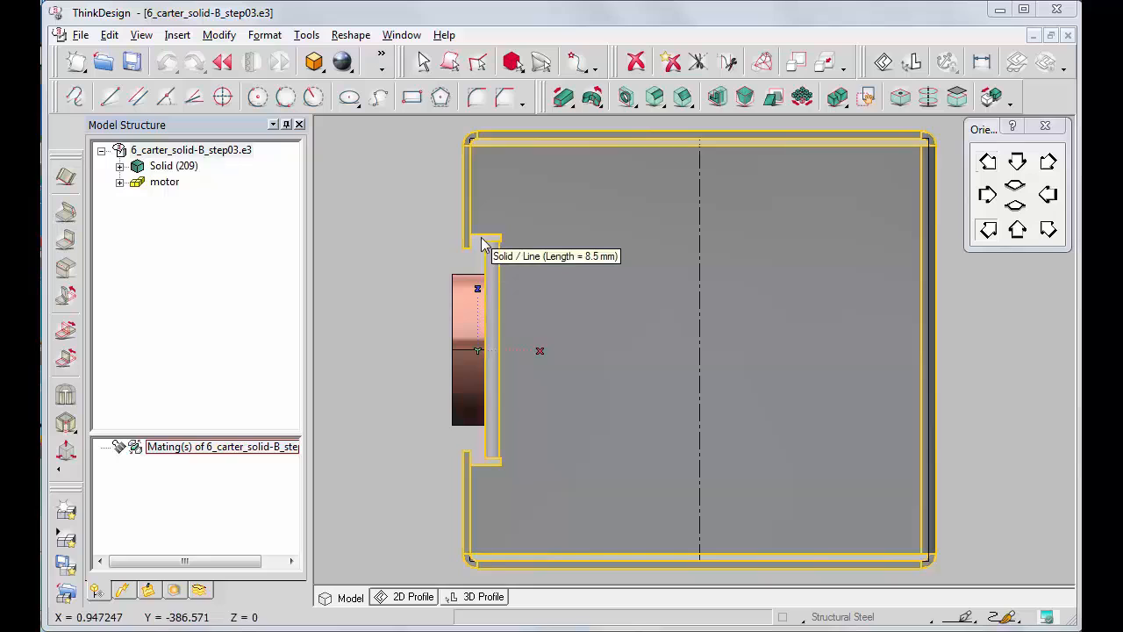
right_click(161, 167)
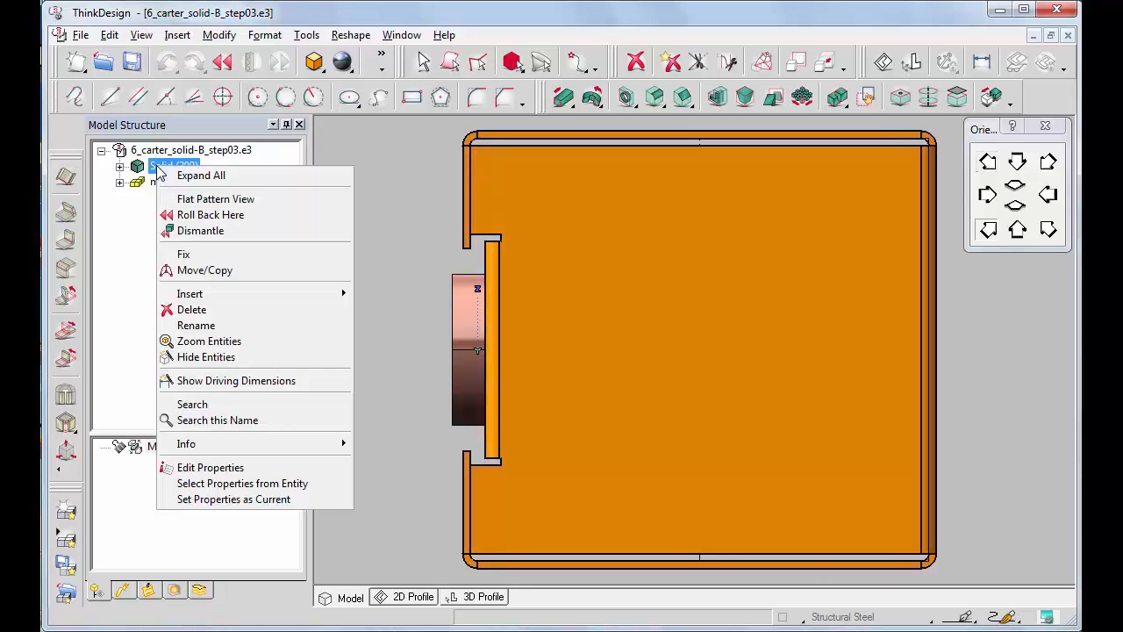
left_click(207, 470)
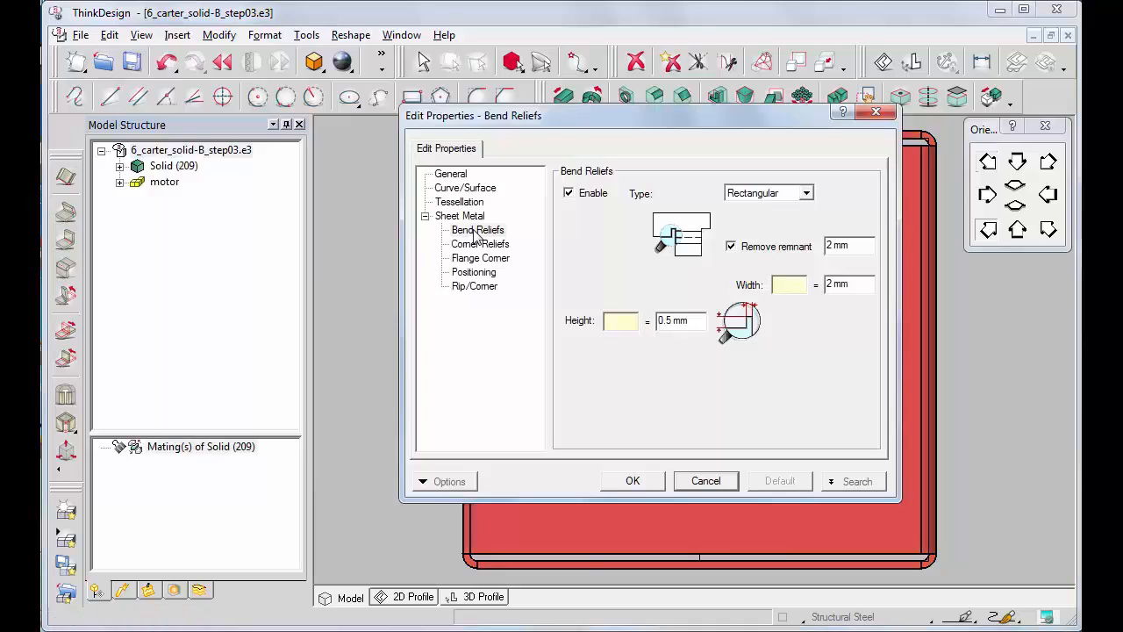
left_click(477, 231)
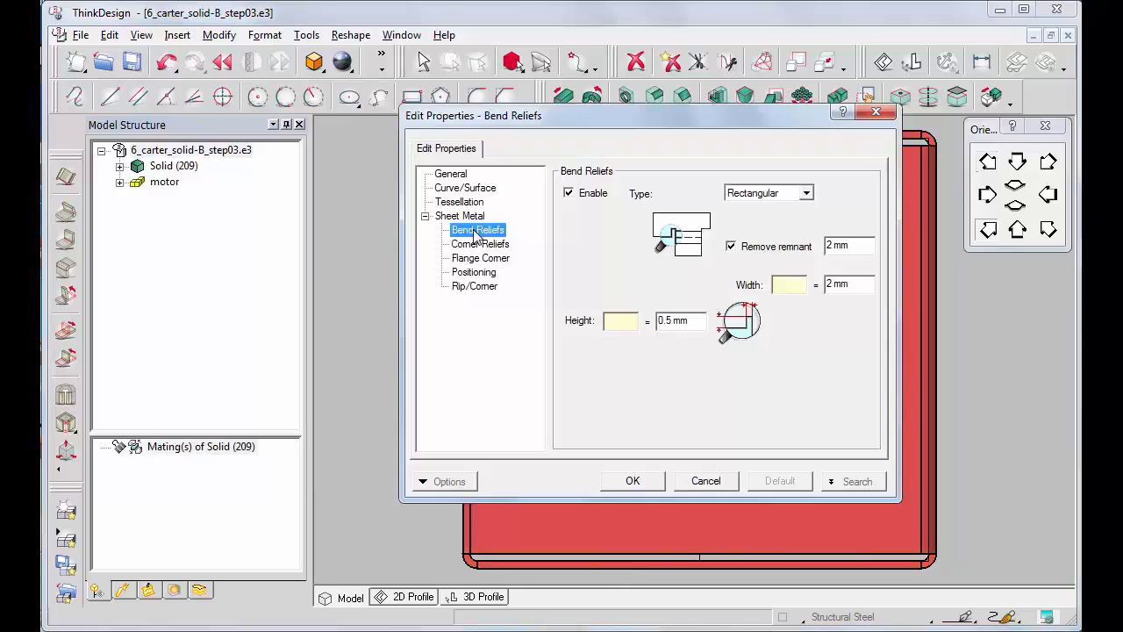
left_click(569, 193)
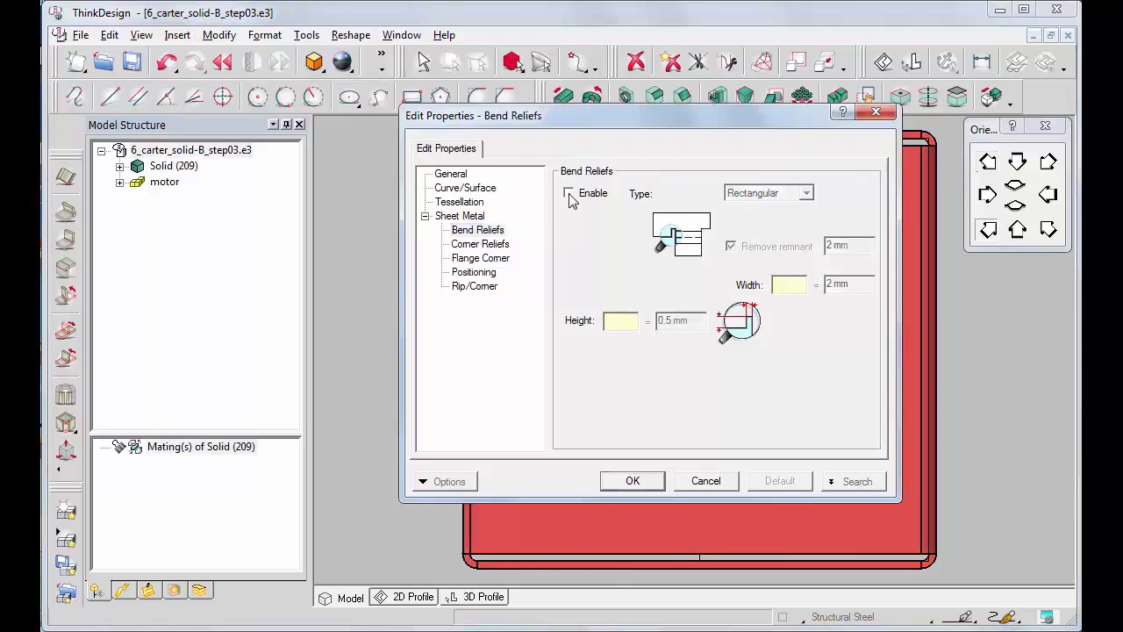
left_click(633, 481)
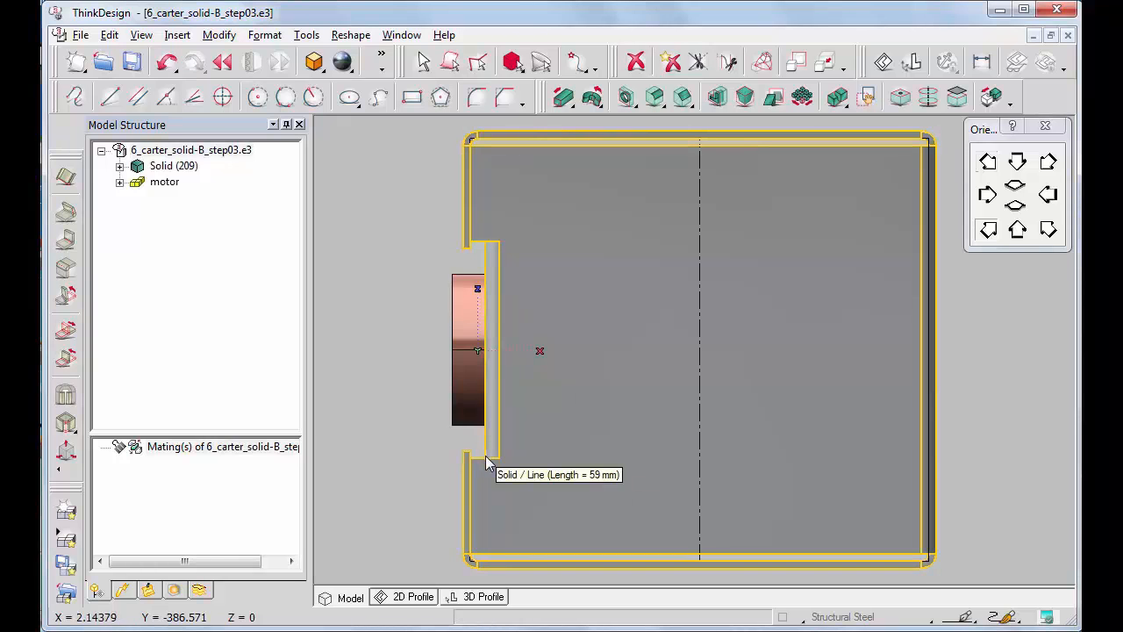
Step: Place the work plane on the outer face of the right front wall panel and start a 2D profile there
left_click(988, 229)
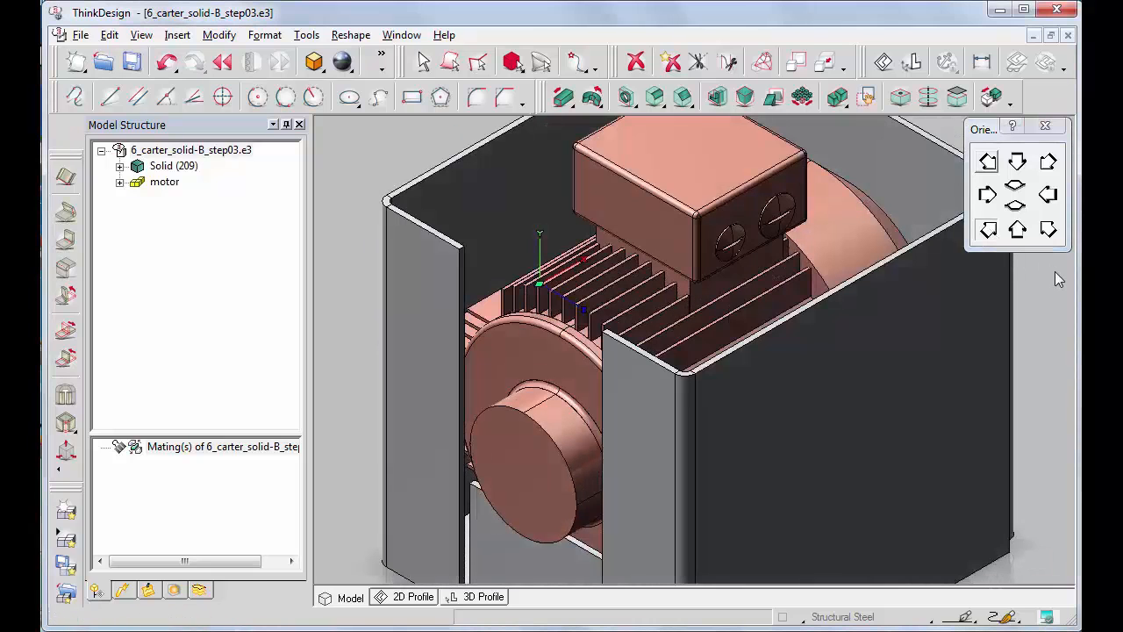
scroll(1054, 271, "down", 3)
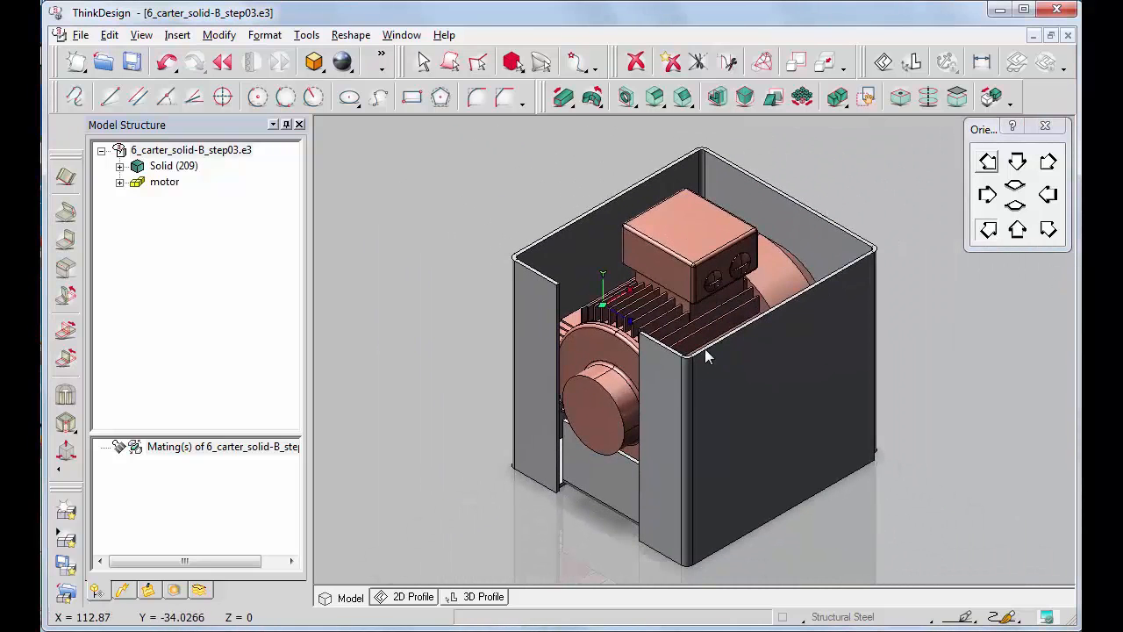
right_click(667, 398)
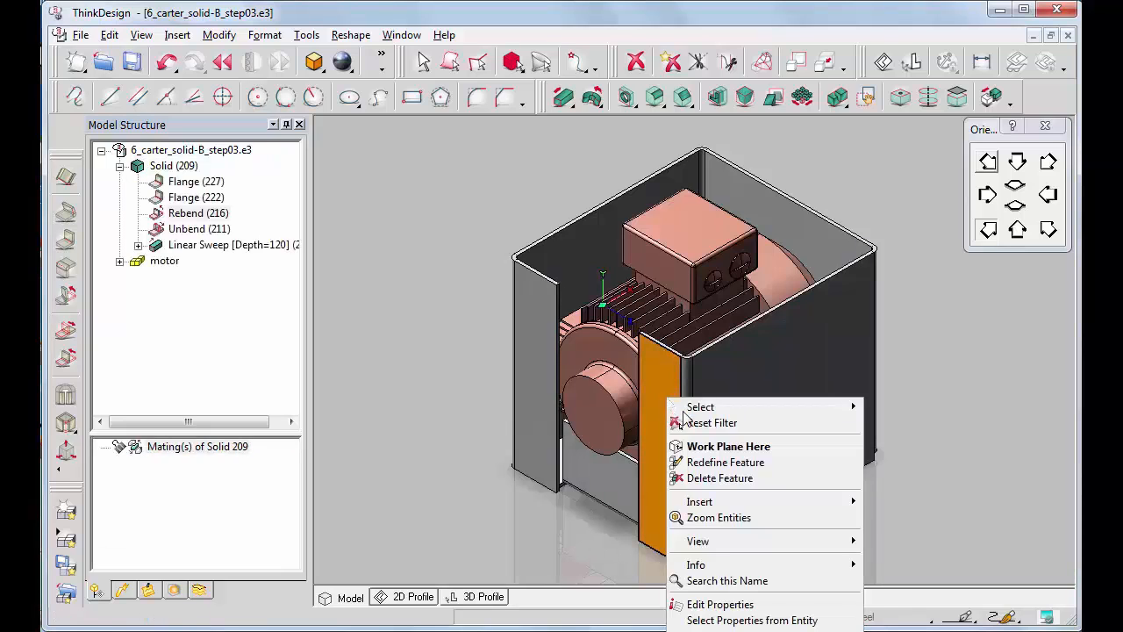
left_click(725, 447)
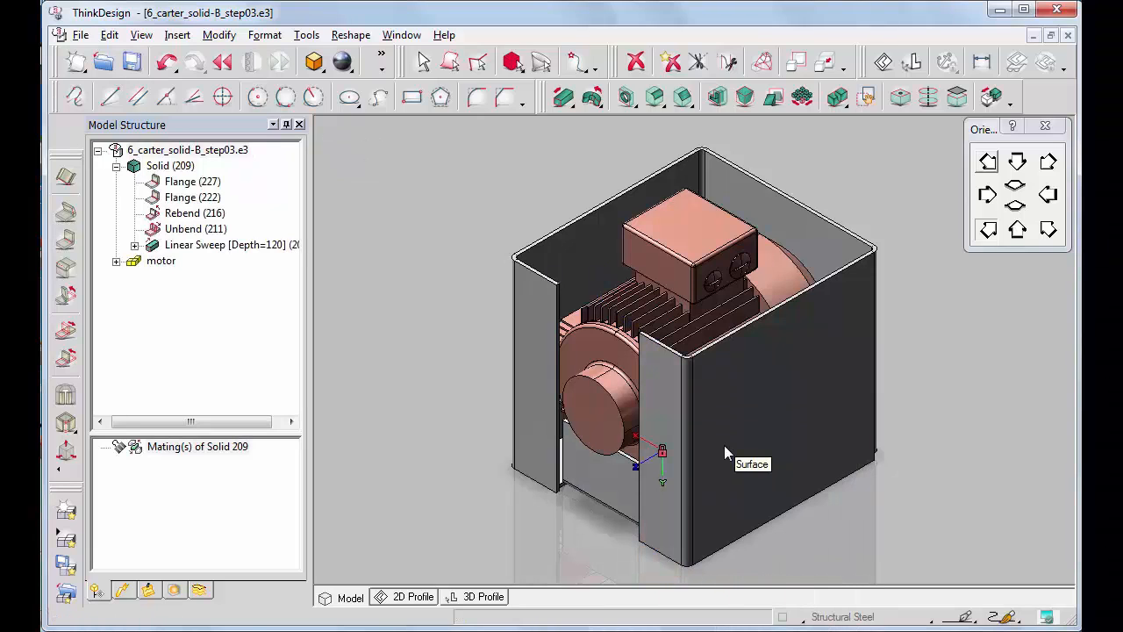
left_click(405, 596)
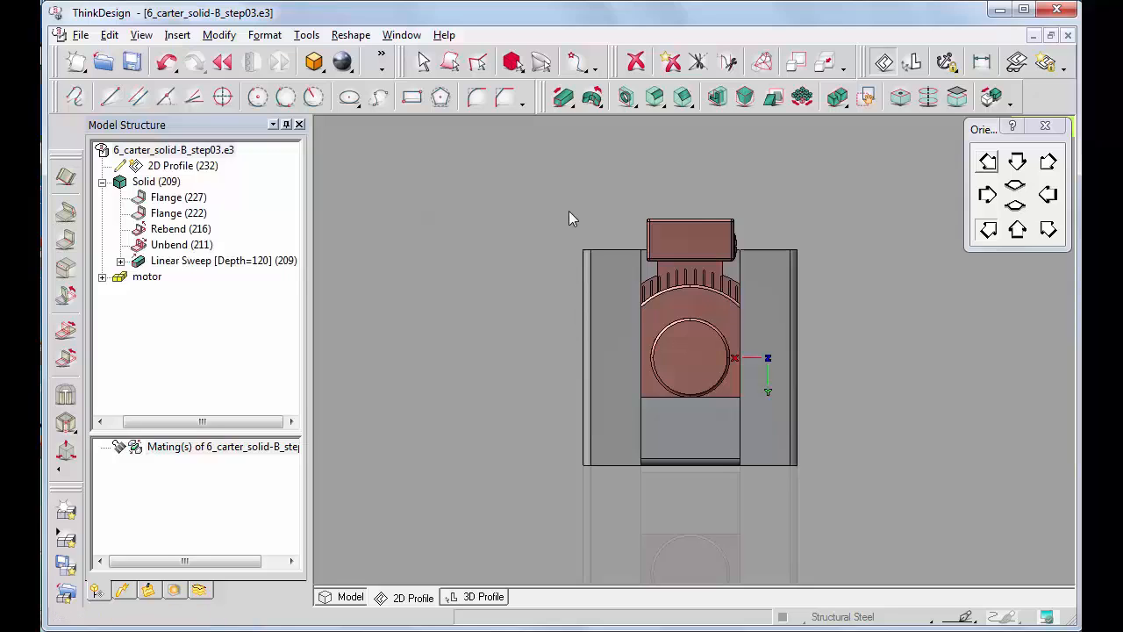
left_click_drag(569, 211, 813, 347)
left_click(813, 346)
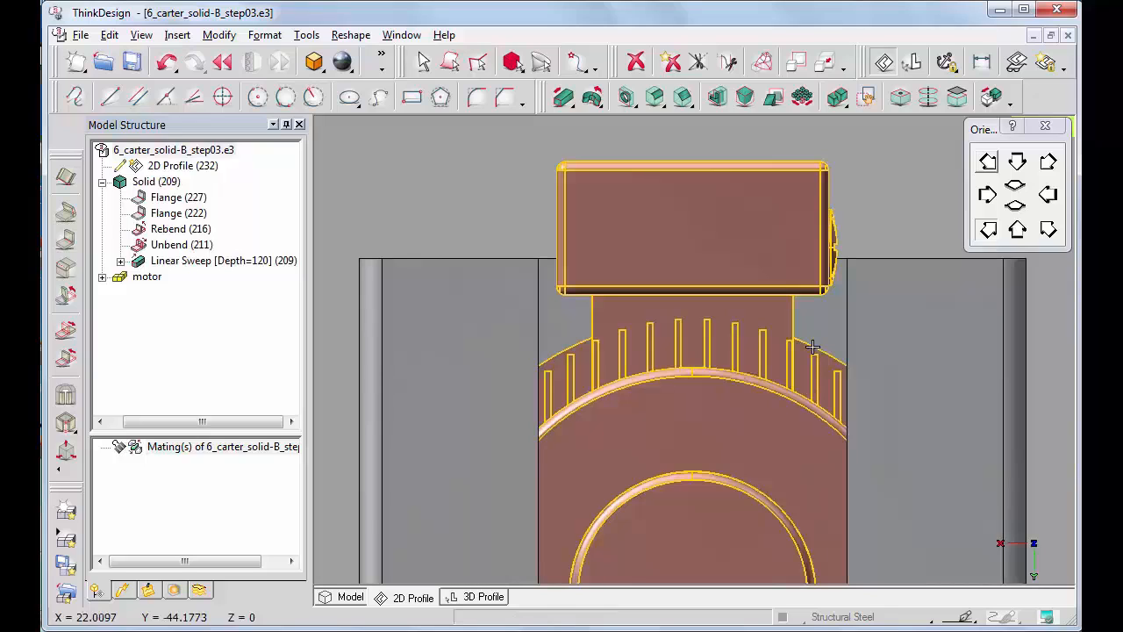
Step: Draw a 2 Vertices rectangle across the upper gap between the front panels, ending just above the shaft on the opposite panel's inner edge, and finish the profile
left_click(412, 97)
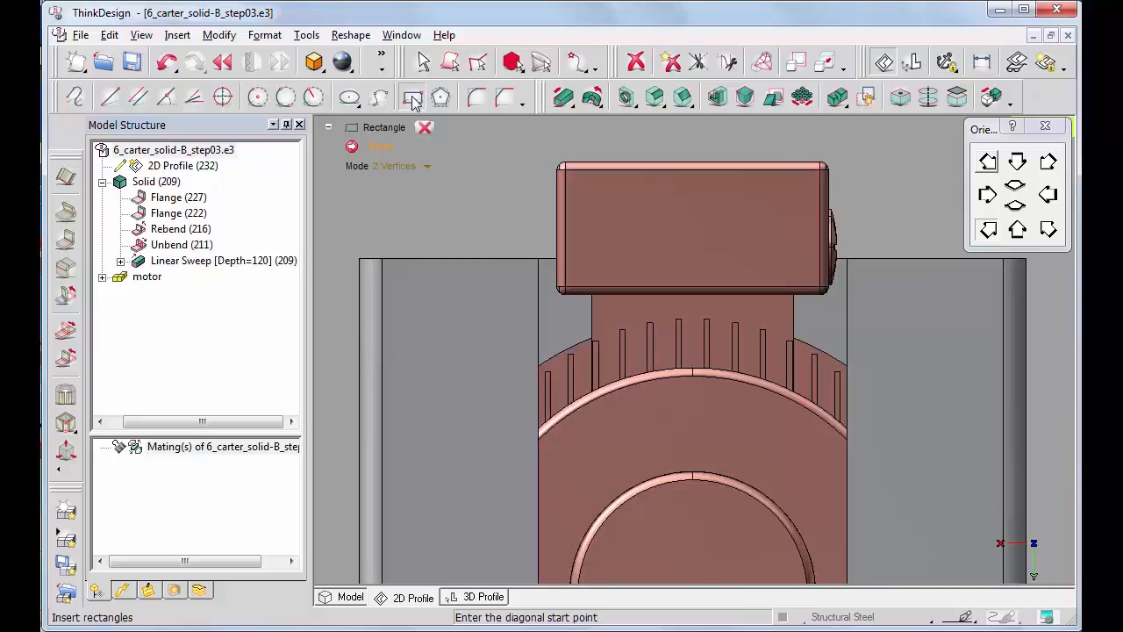
left_click(539, 259)
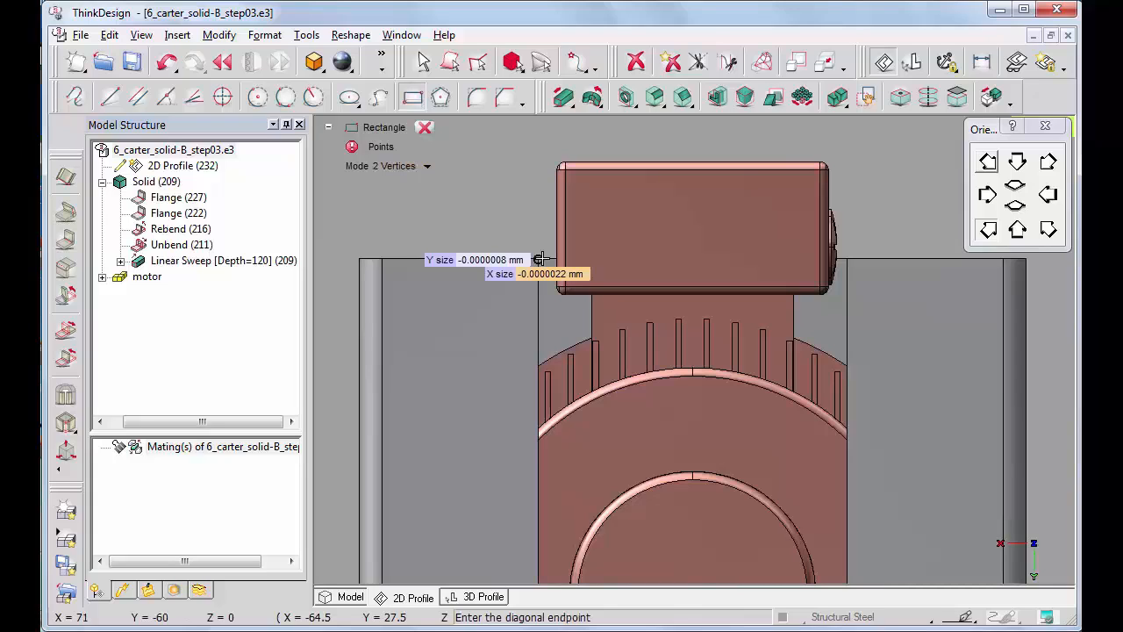
left_click(580, 65)
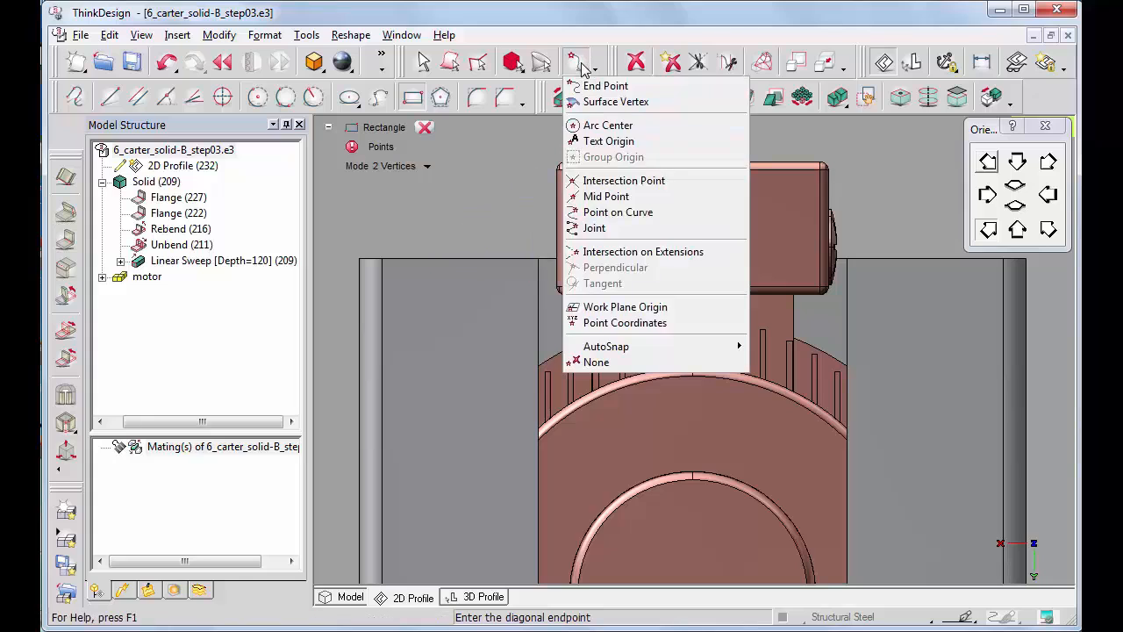
left_click(615, 213)
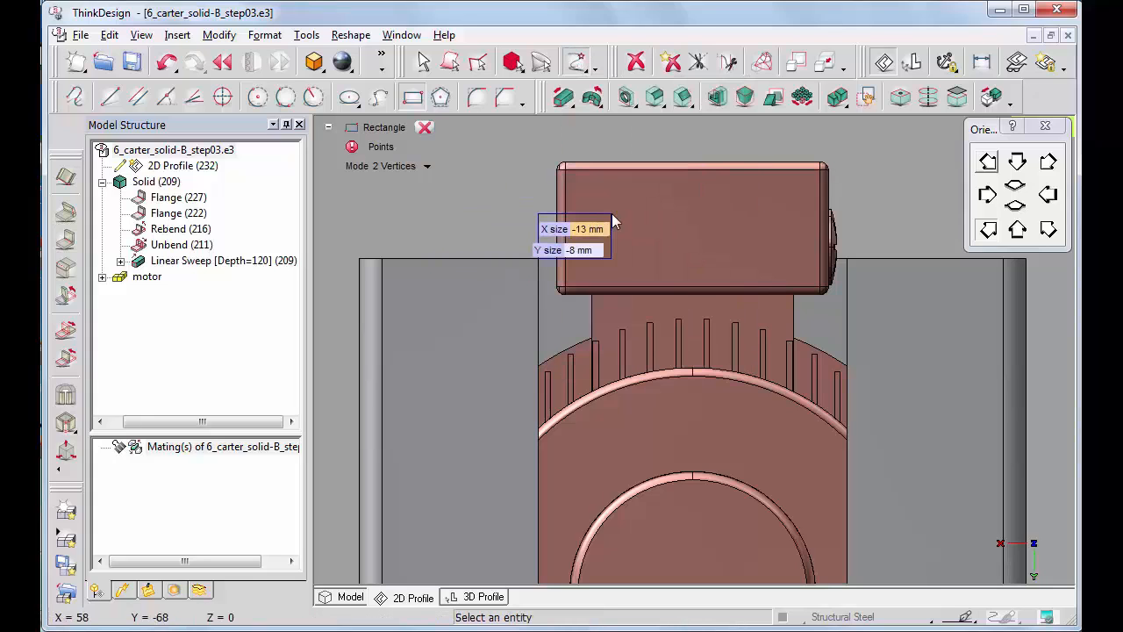
left_click(845, 468)
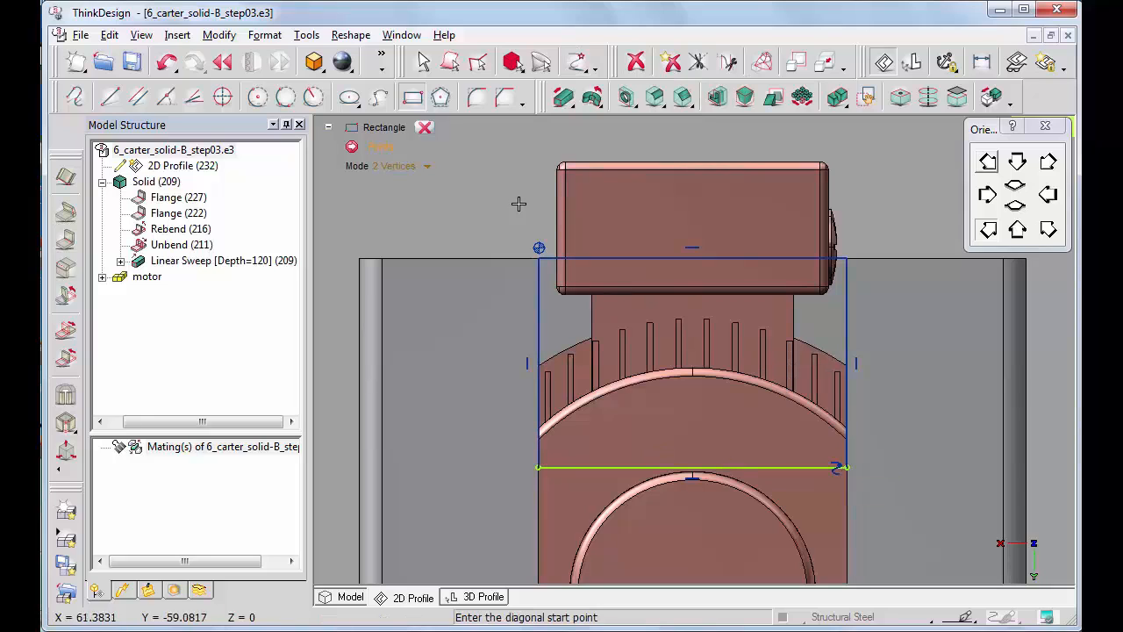
left_click(424, 128)
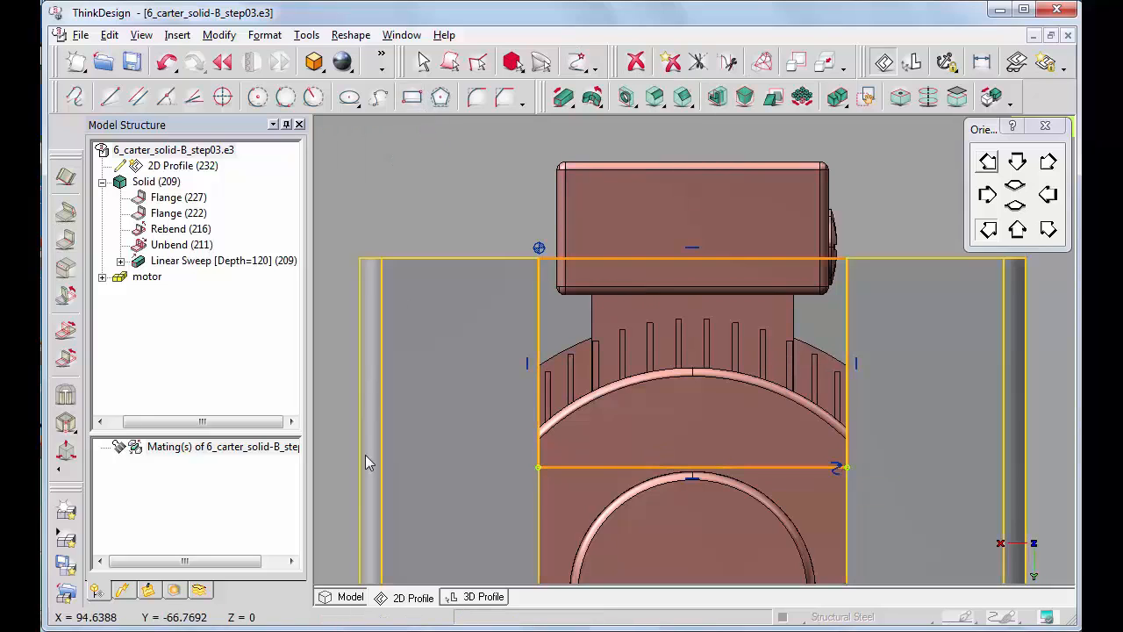
left_click(344, 599)
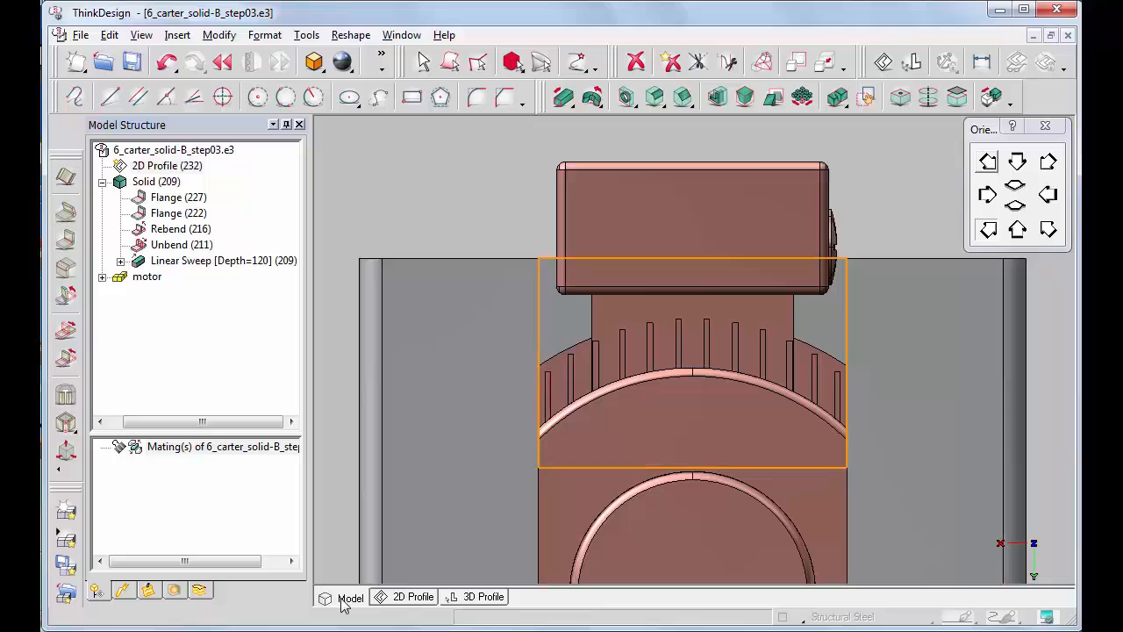
Step: Add a 2 mm deep Linear Protrusion of the rectangle to the right front panel, bridging the two front panels
left_click(987, 230)
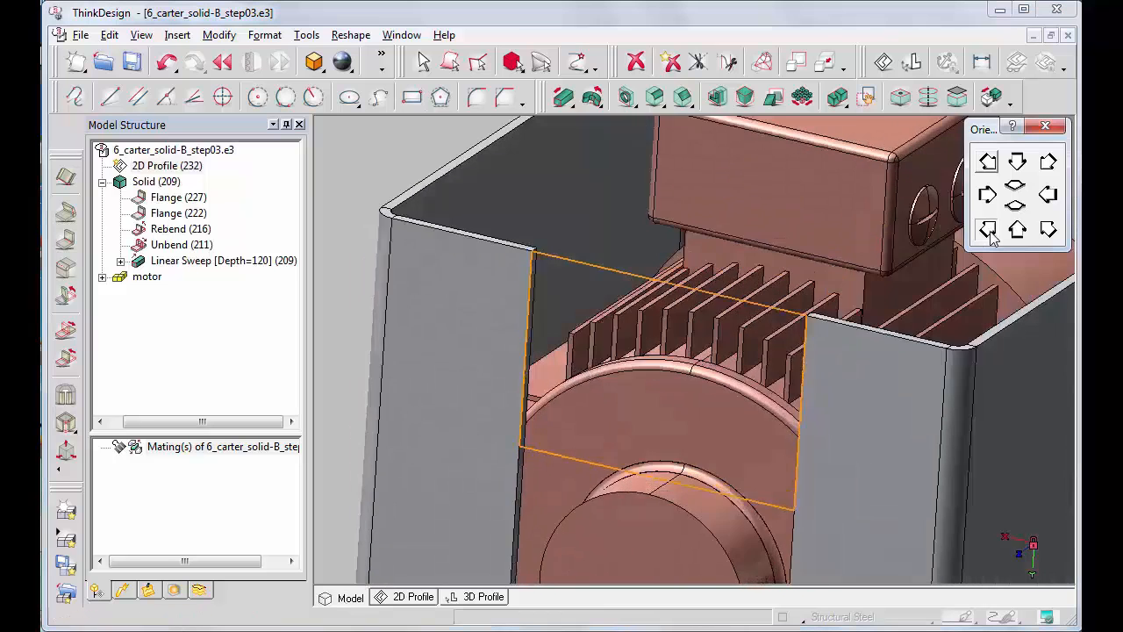
left_click(988, 231)
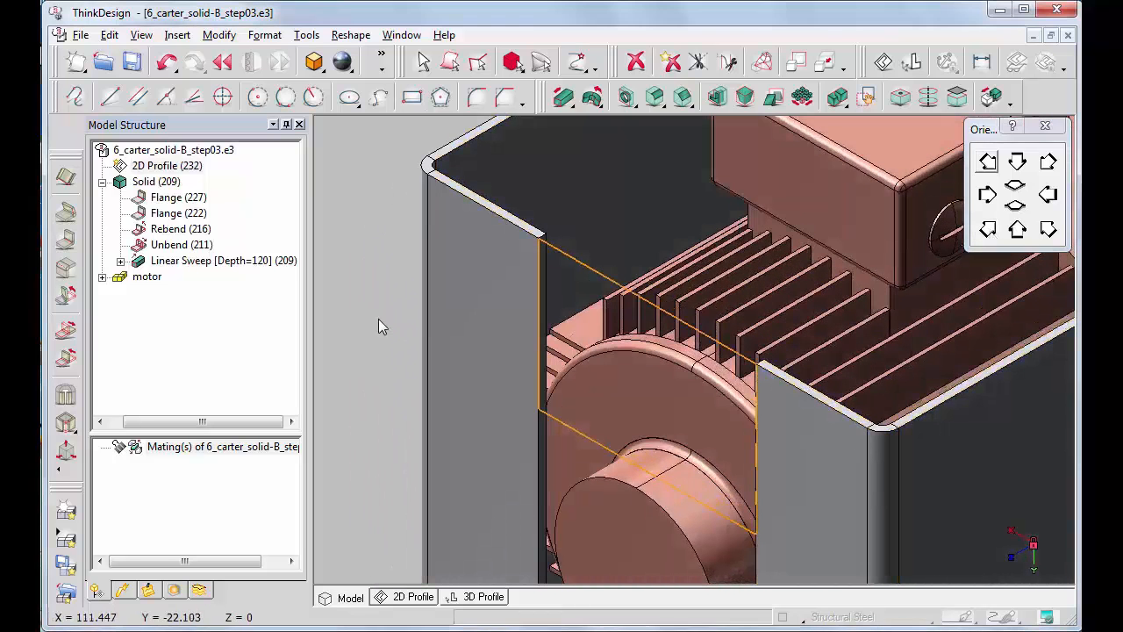
key("F6")
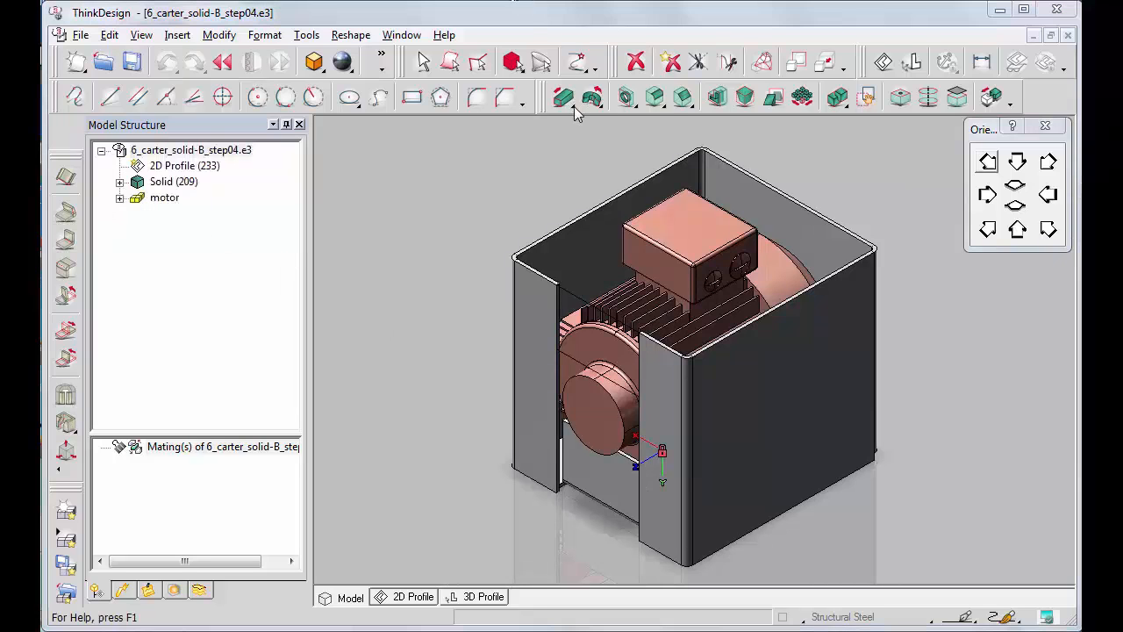
left_click(570, 101)
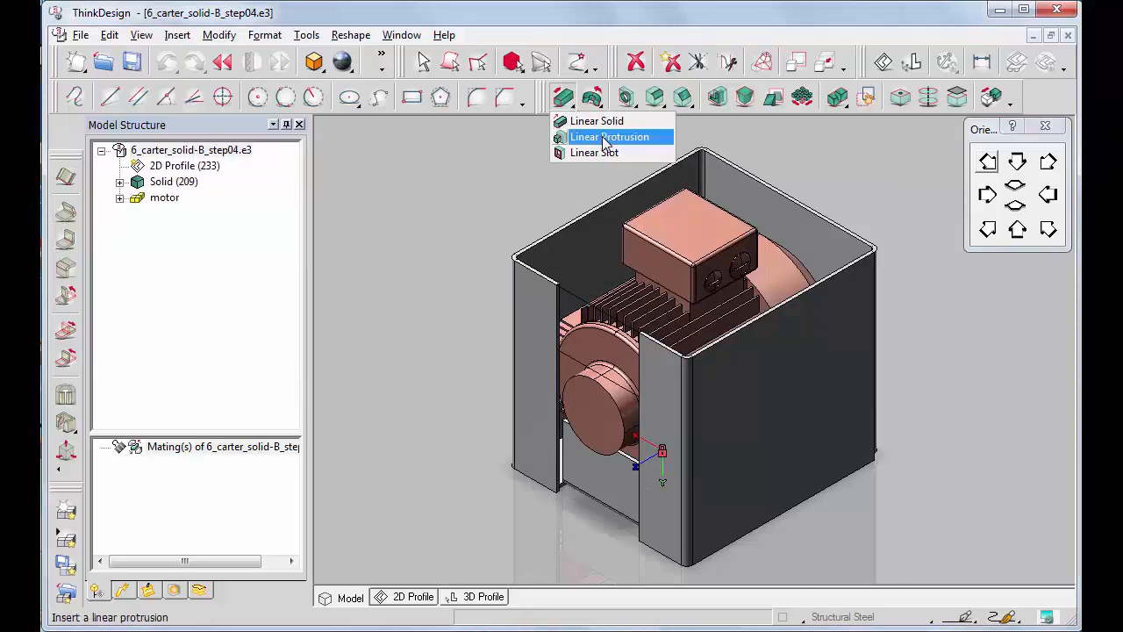
left_click(604, 137)
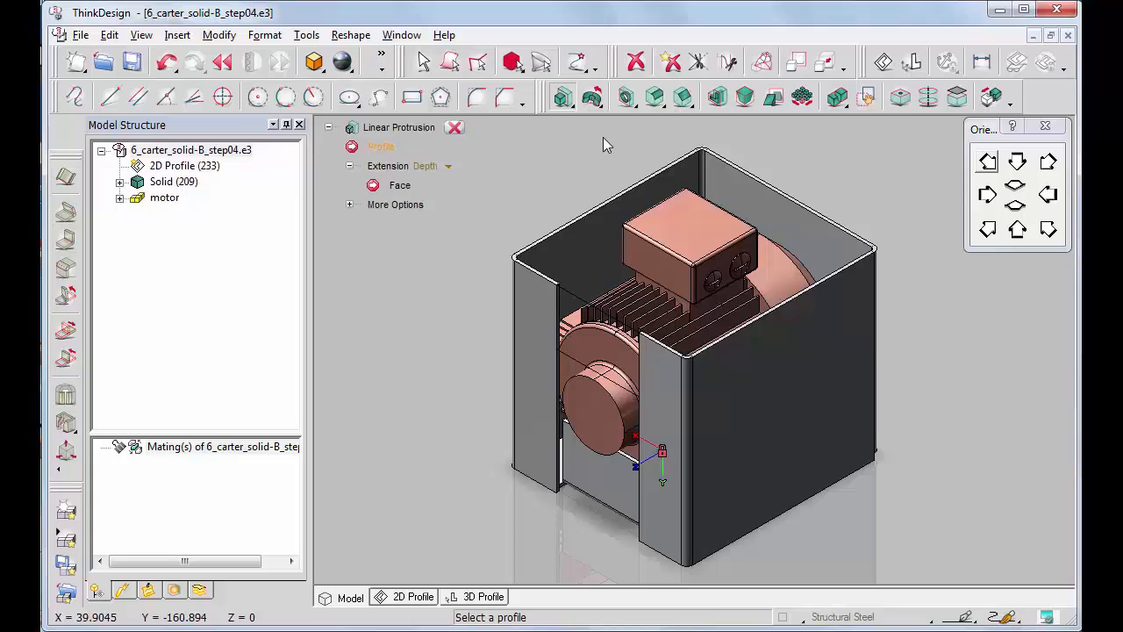
left_click(581, 298)
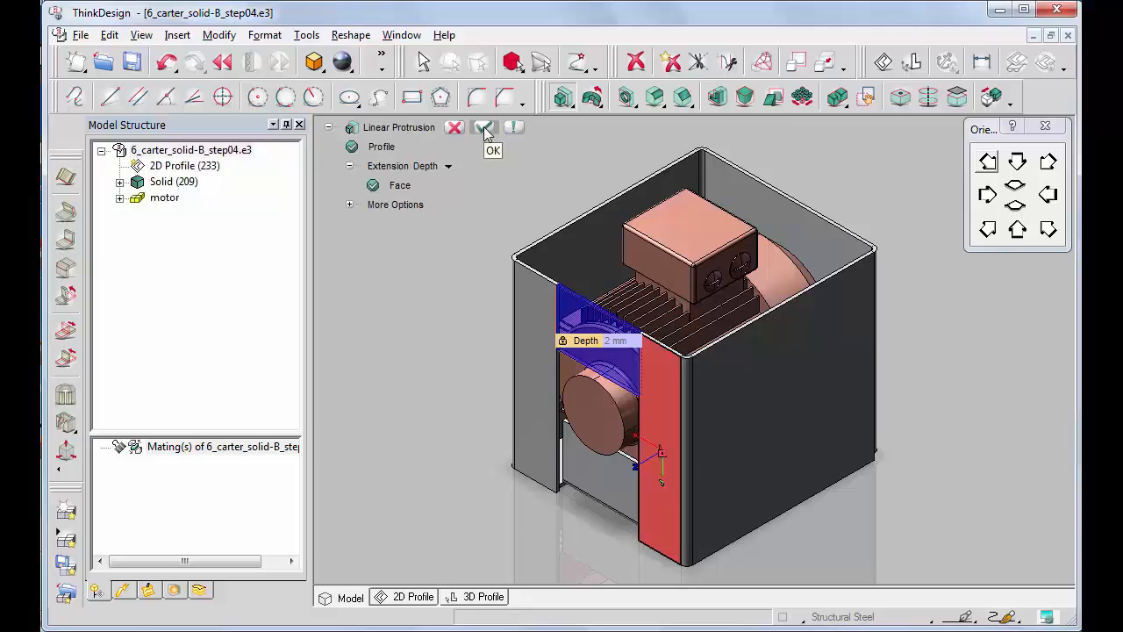
left_click(487, 129)
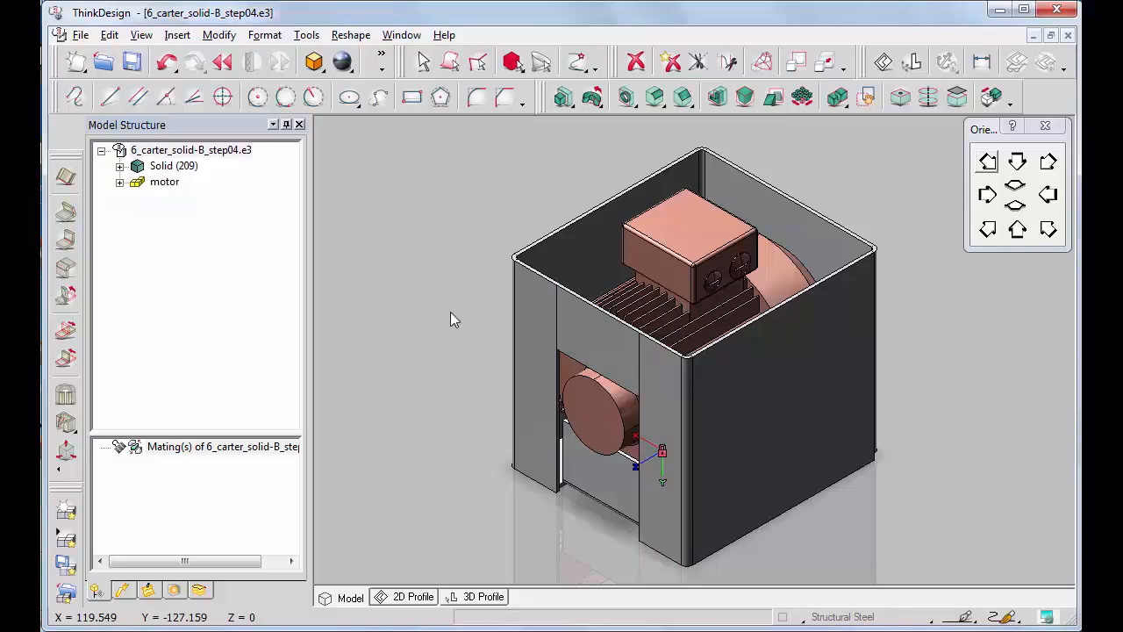
Step: In a 2D profile on the front plate, draw a stepped polyline from the top edge's midpoint down, diagonally outward, and down past the lower edge
left_click(405, 597)
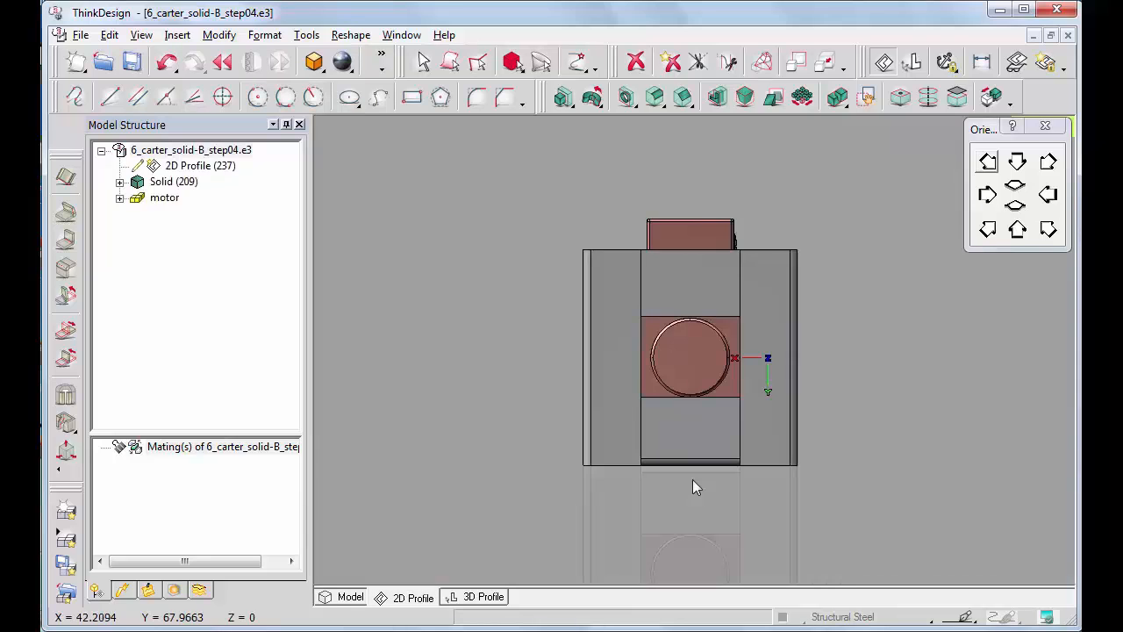
left_click(568, 214)
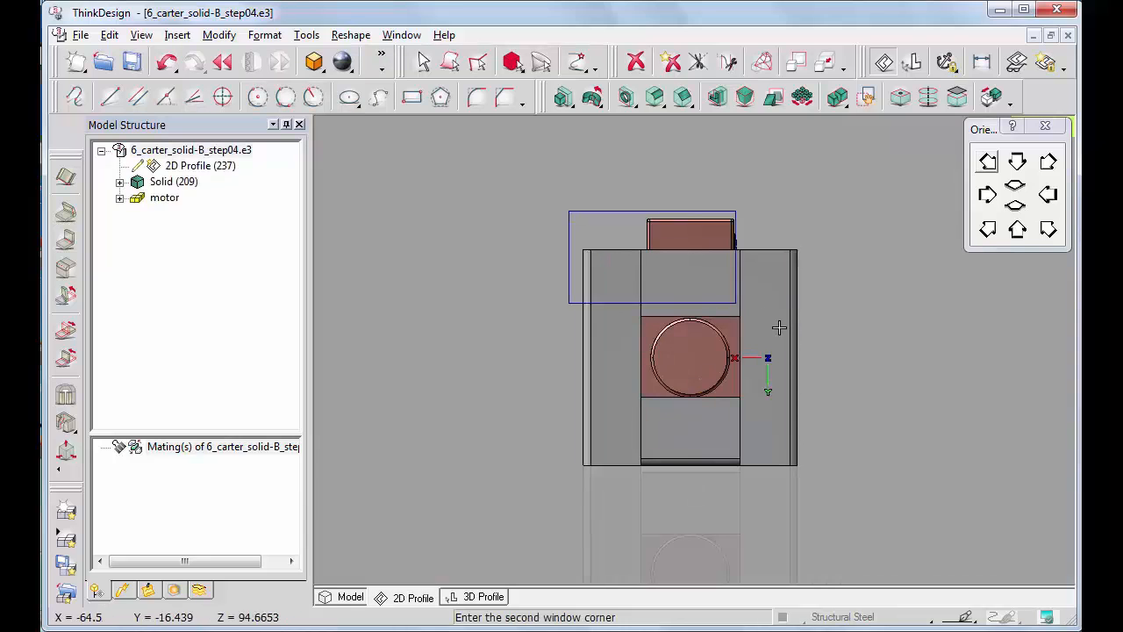
left_click(812, 348)
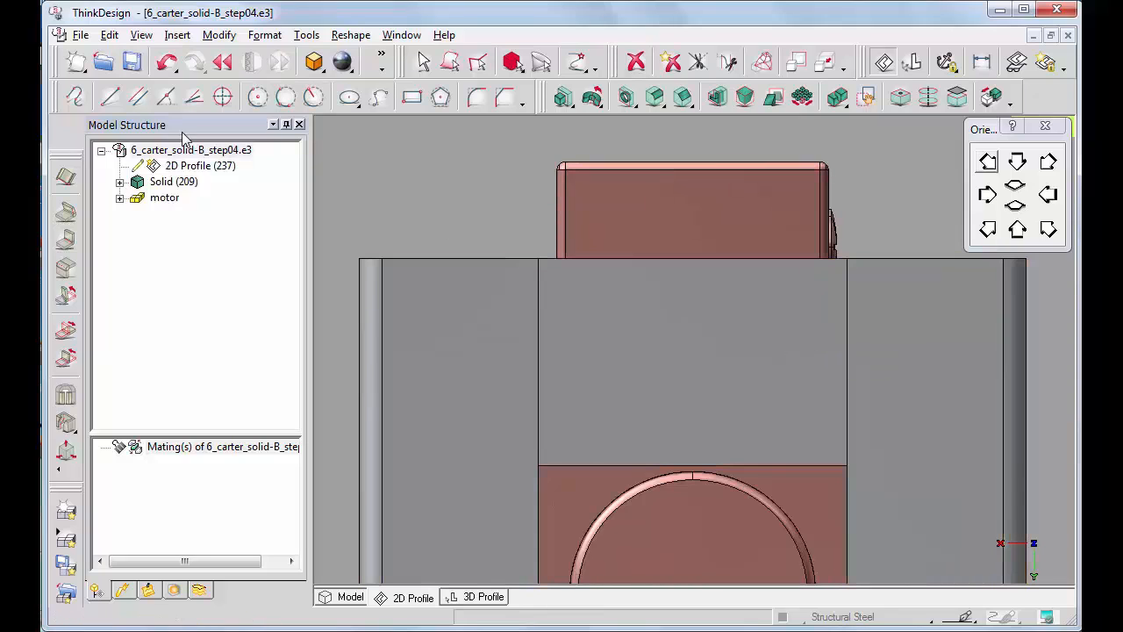
left_click(74, 98)
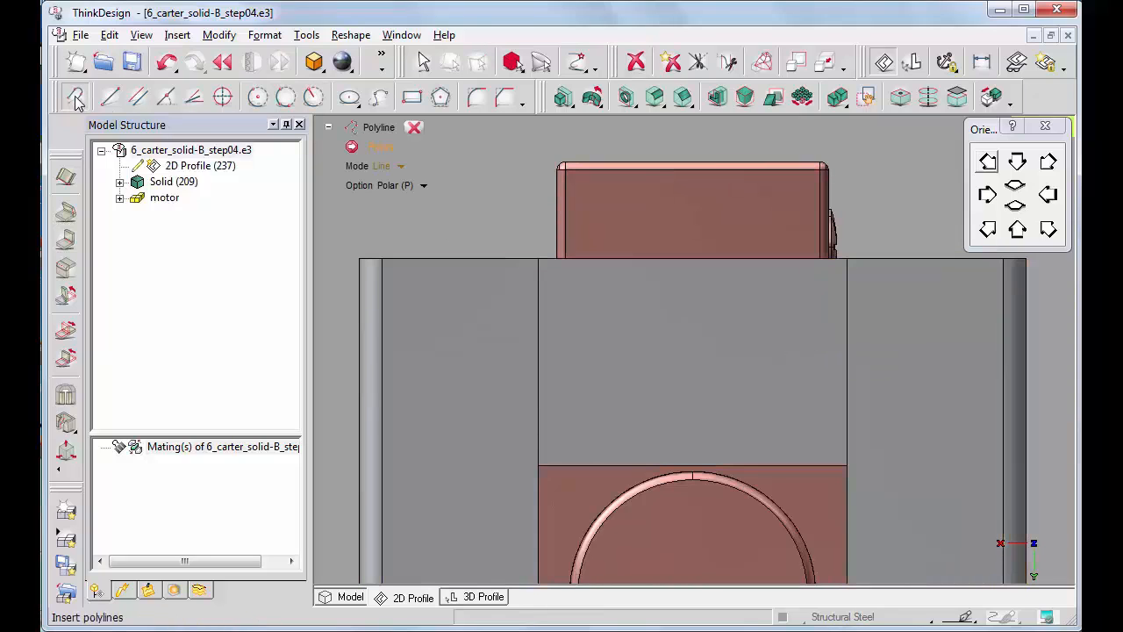
left_click(693, 258)
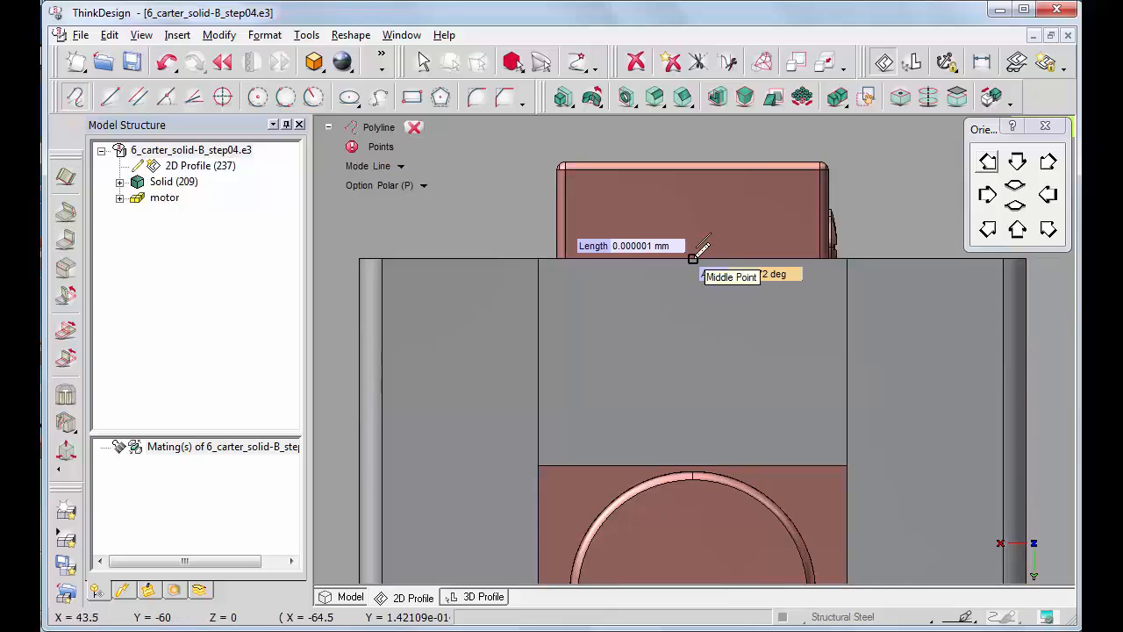
left_click(693, 348)
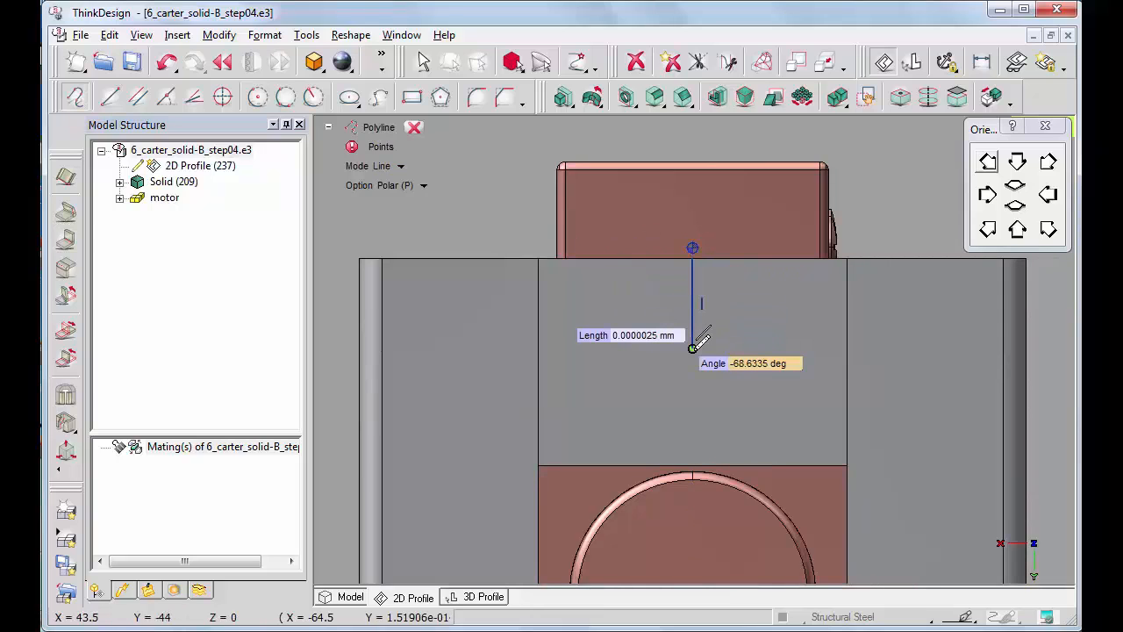
left_click(768, 383)
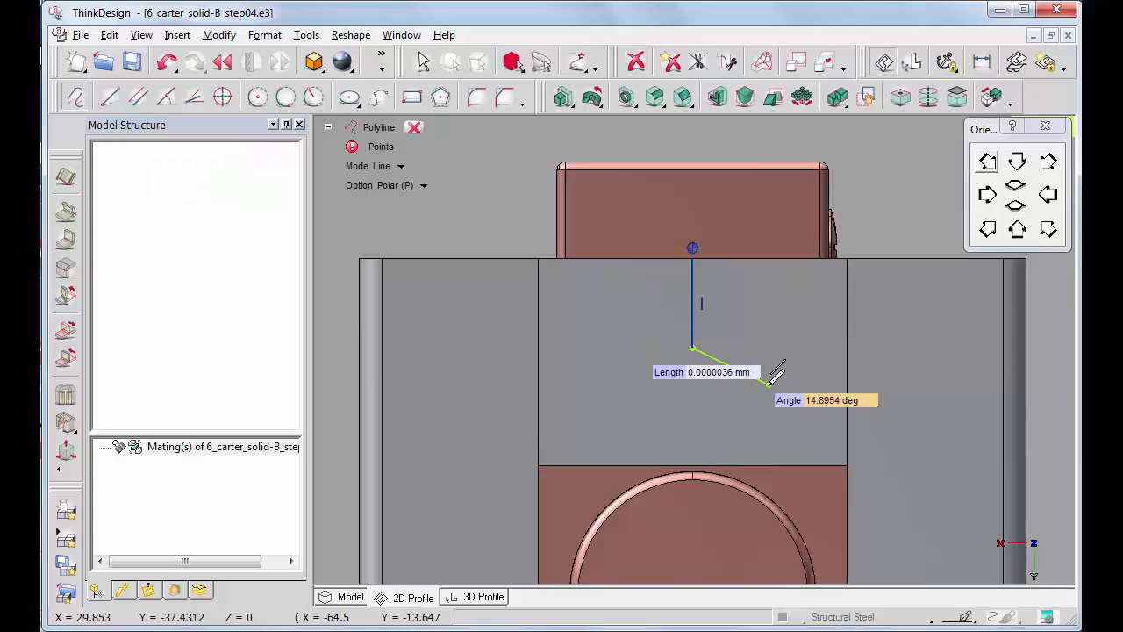
left_click(769, 474)
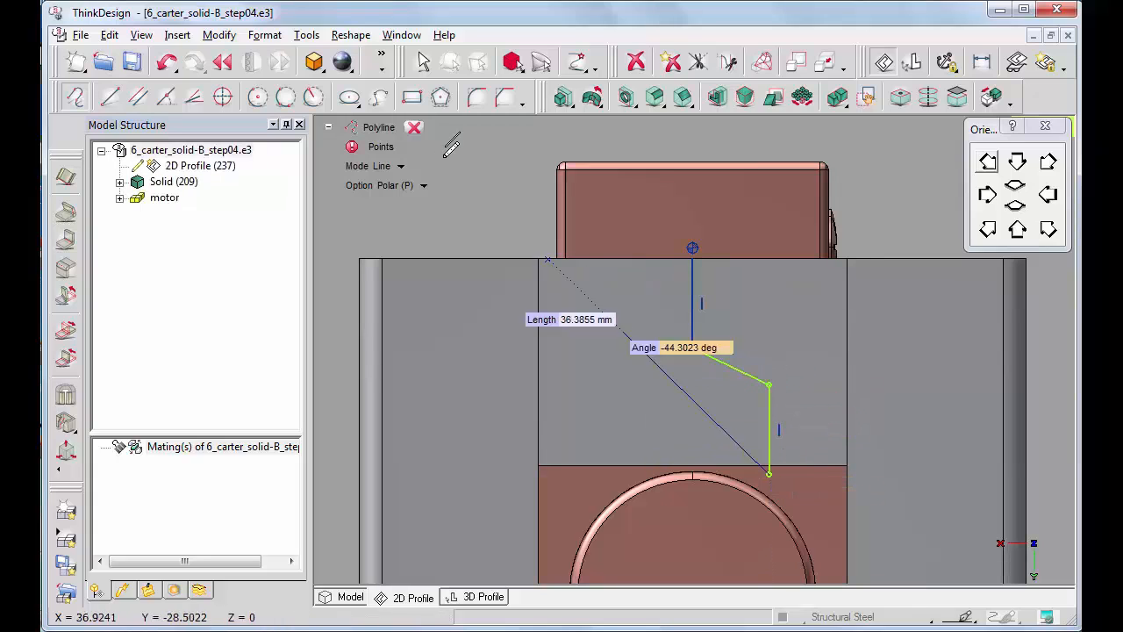
left_click(414, 128)
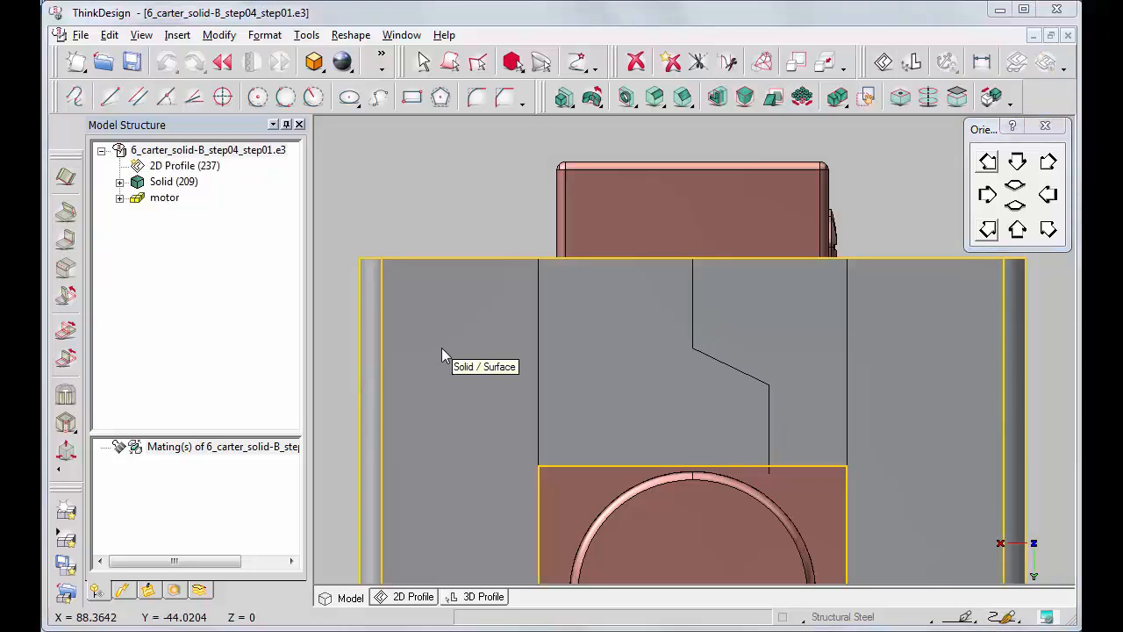
Step: Split the front bridging plate with a symmetric Sketched Rip along the stepped profile, overriding the local gap value
left_click(987, 230)
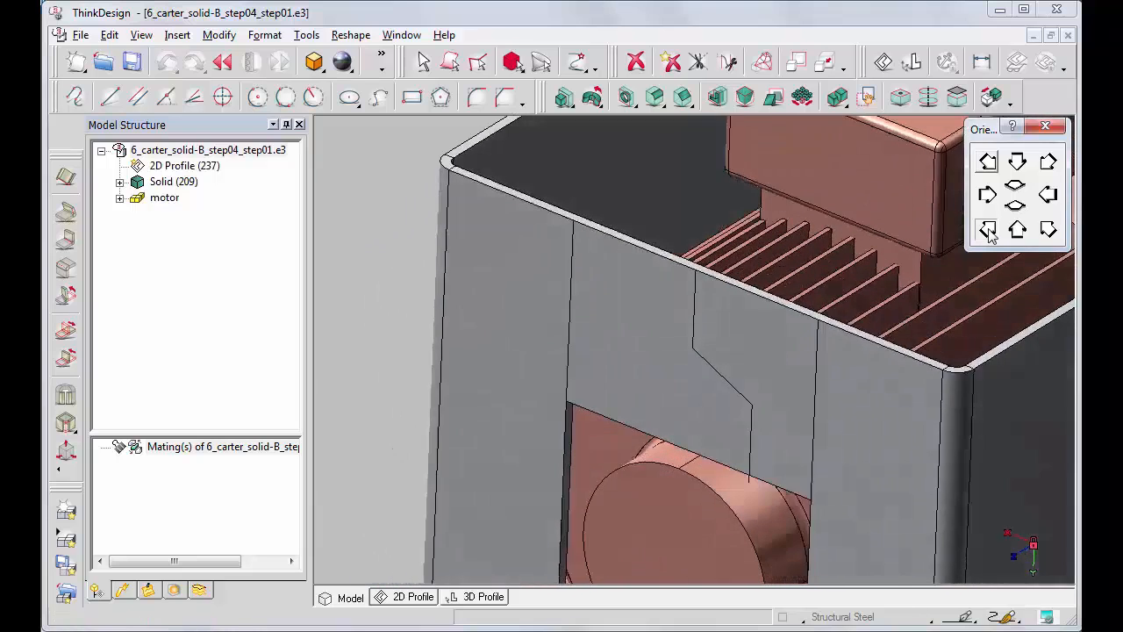
left_click(74, 429)
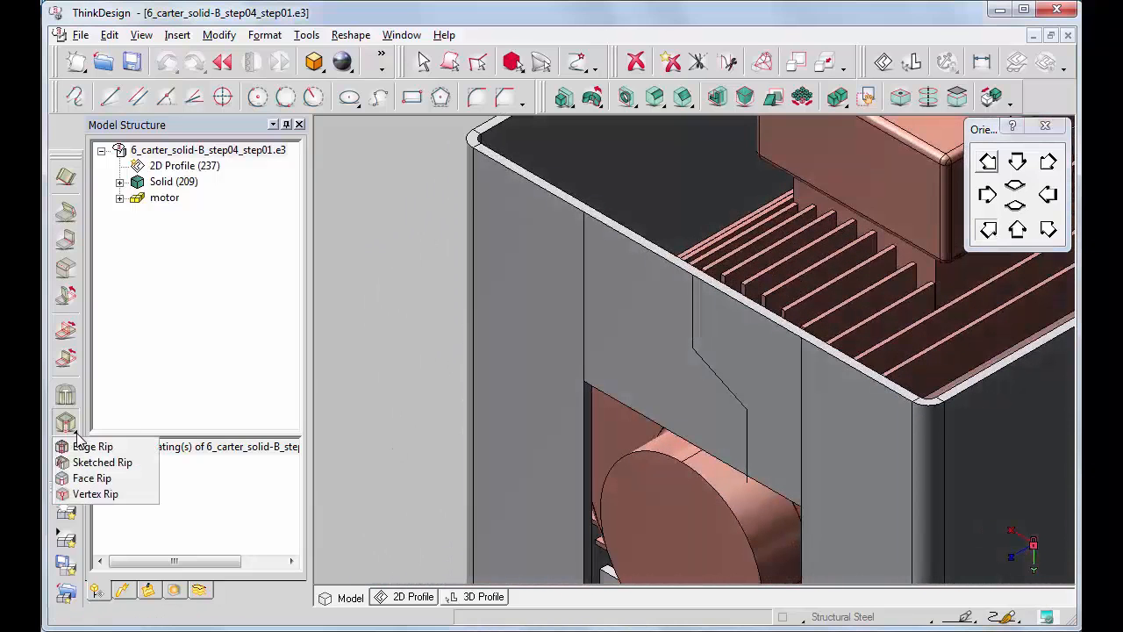
left_click(98, 464)
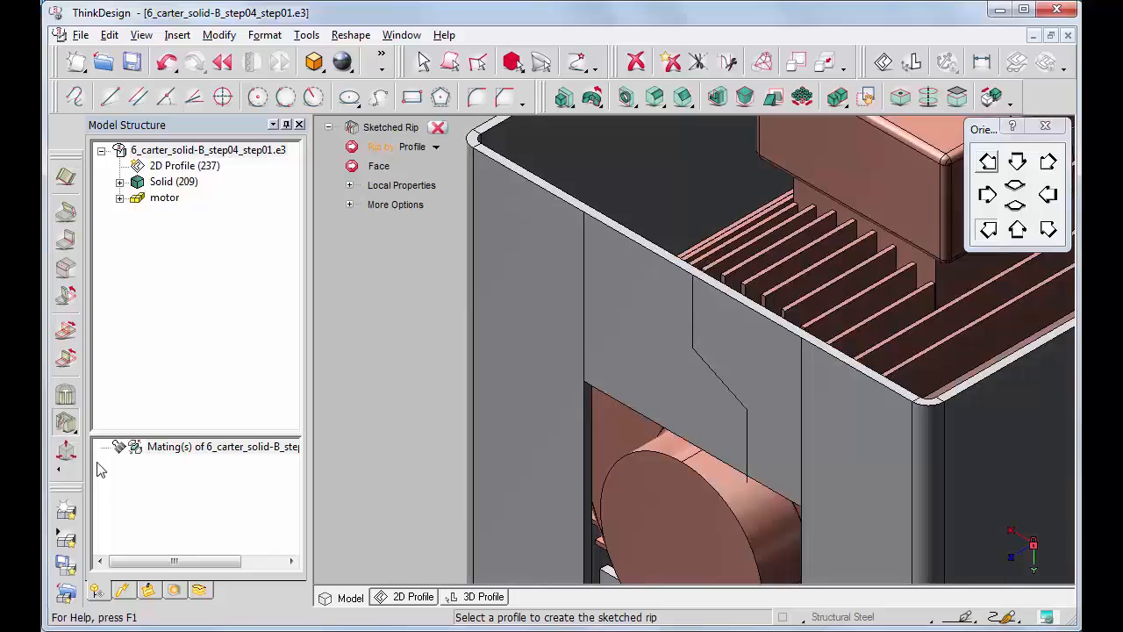
left_click(692, 315)
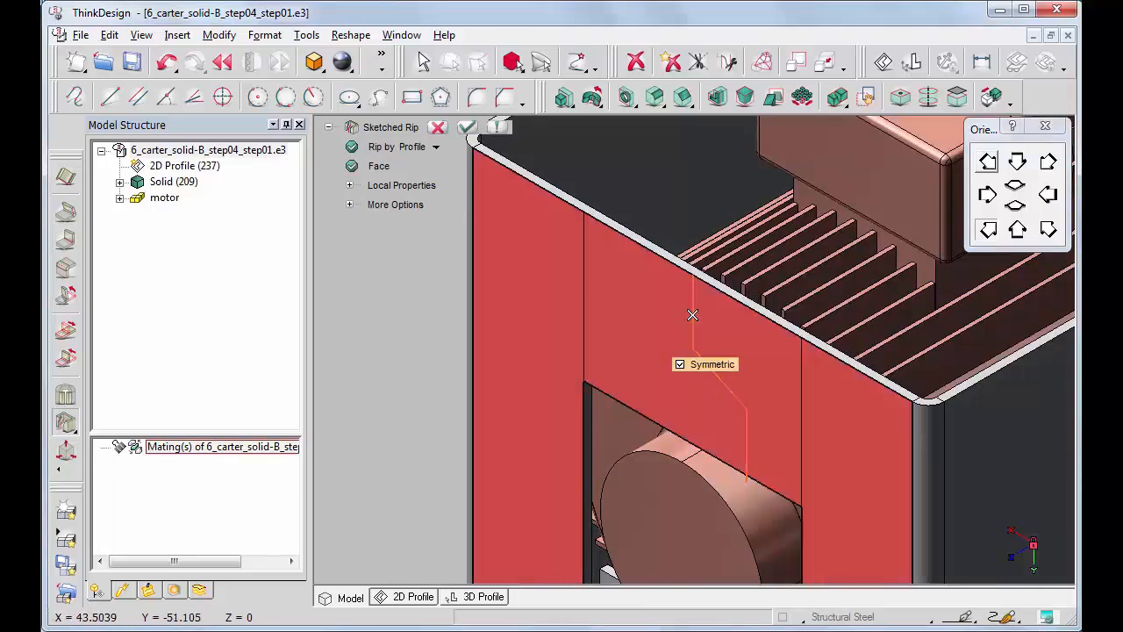
left_click(350, 185)
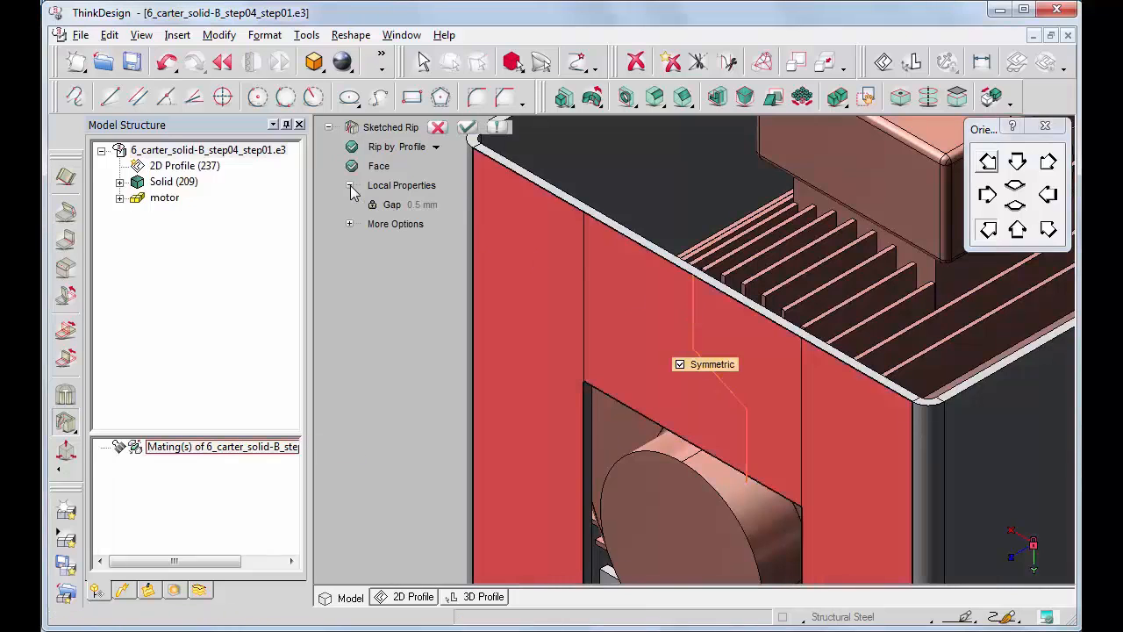
left_click(373, 204)
left_click(413, 205)
key("Return")
left_click(437, 127)
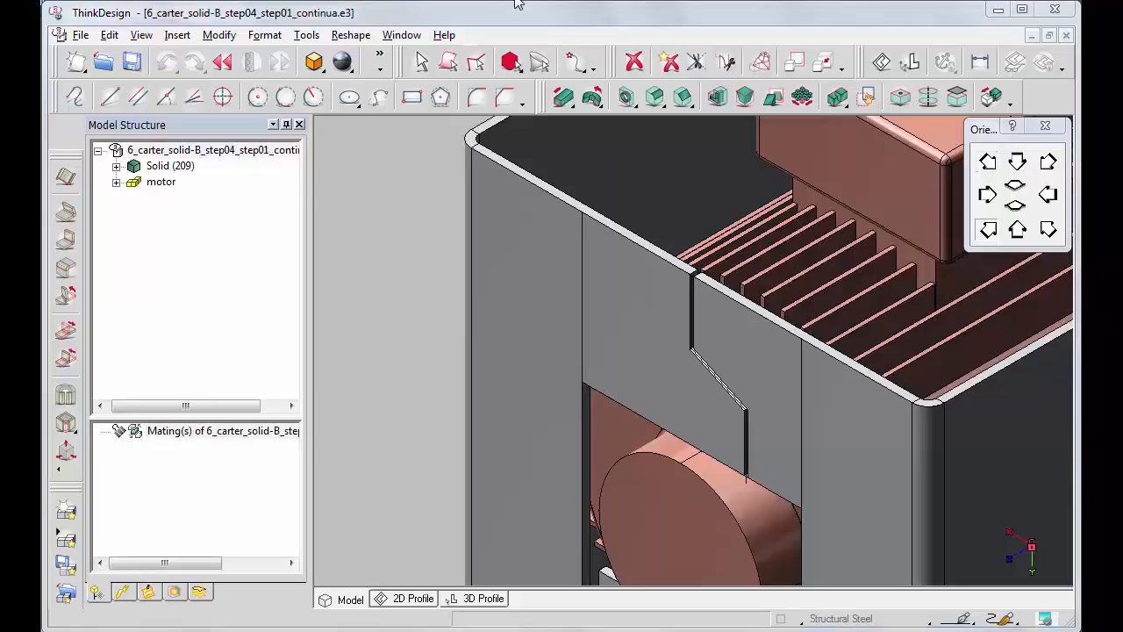
Step: Move the work plane origin to the upper end of the rip on the front plate's top edge
left_click(109, 36)
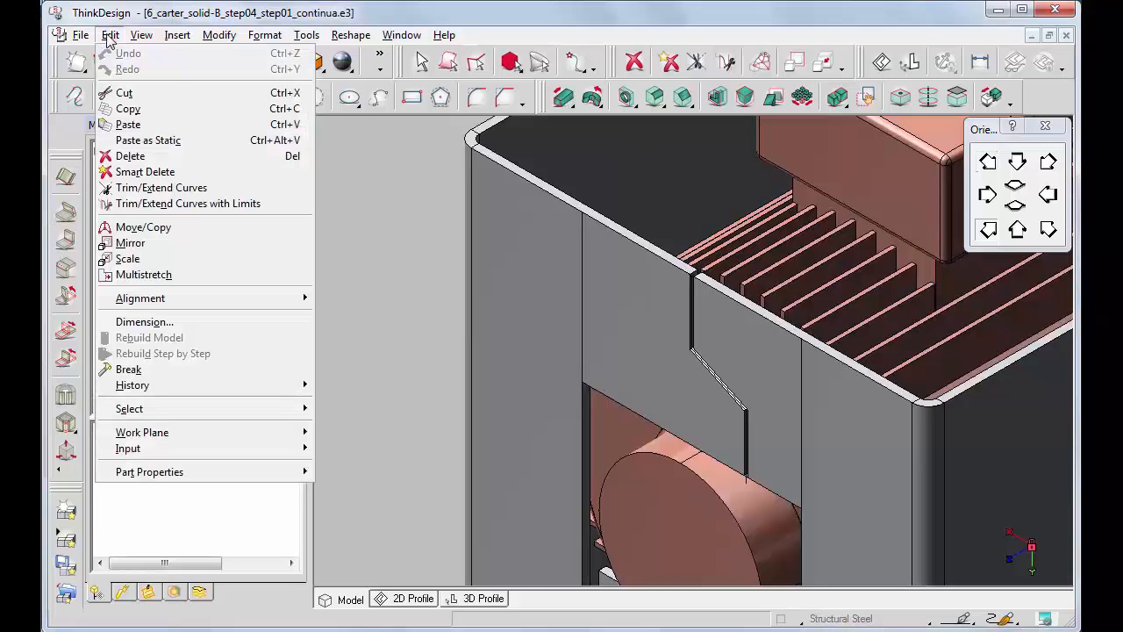
mouse_move(308, 436)
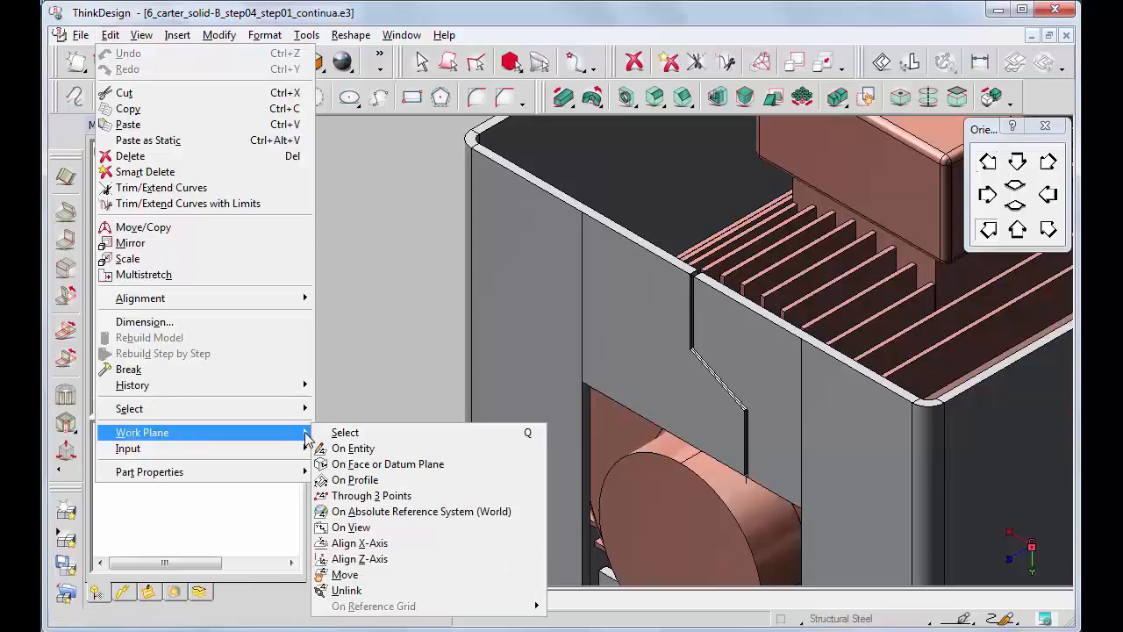
left_click(340, 576)
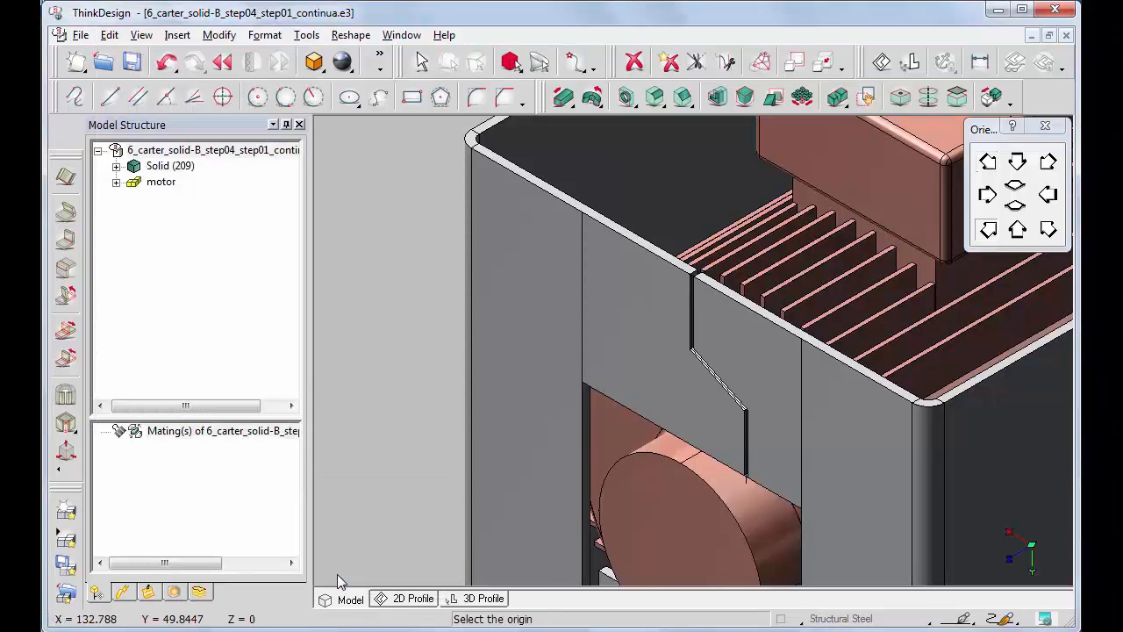
left_click(695, 272)
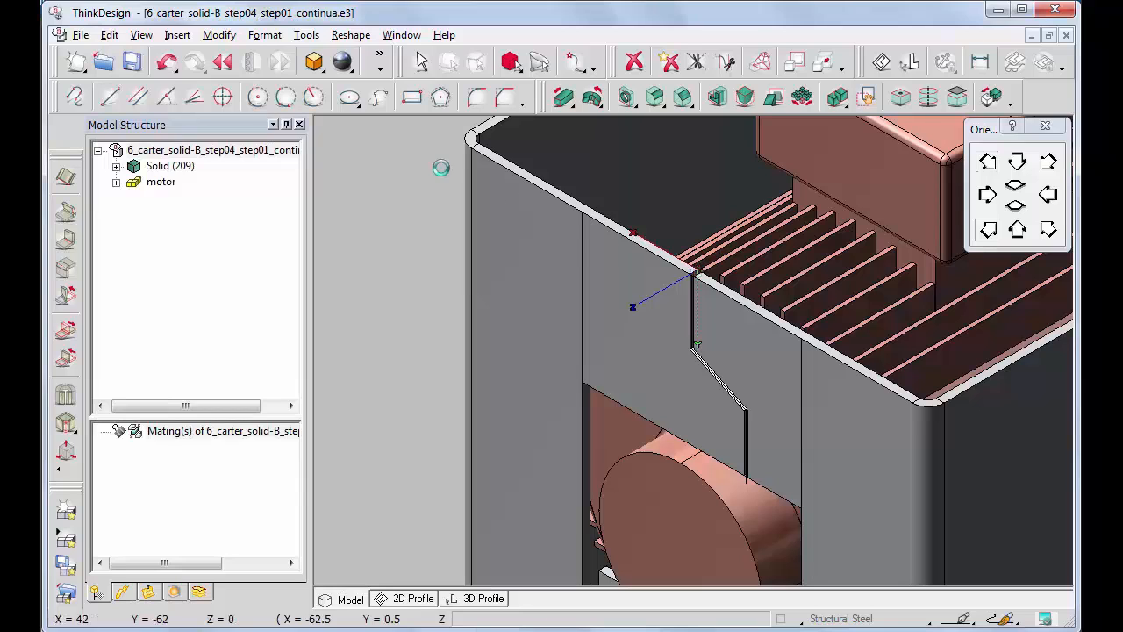
Step: Align the work plane's Z-axis with the front plate's top edge and start a 2D profile on it
left_click(110, 36)
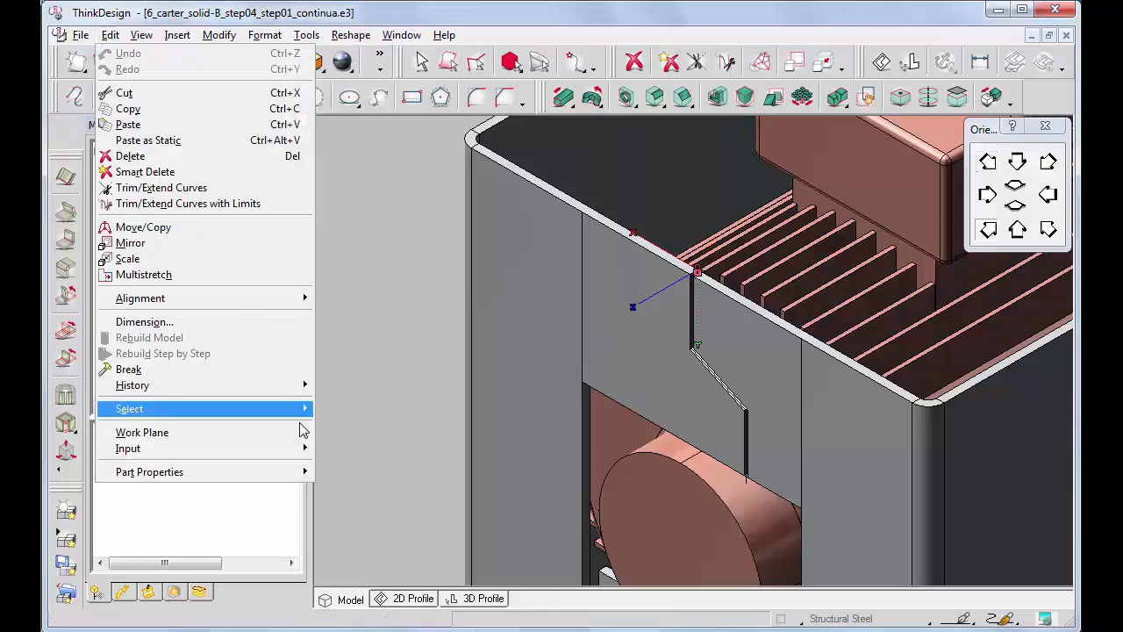
mouse_move(307, 436)
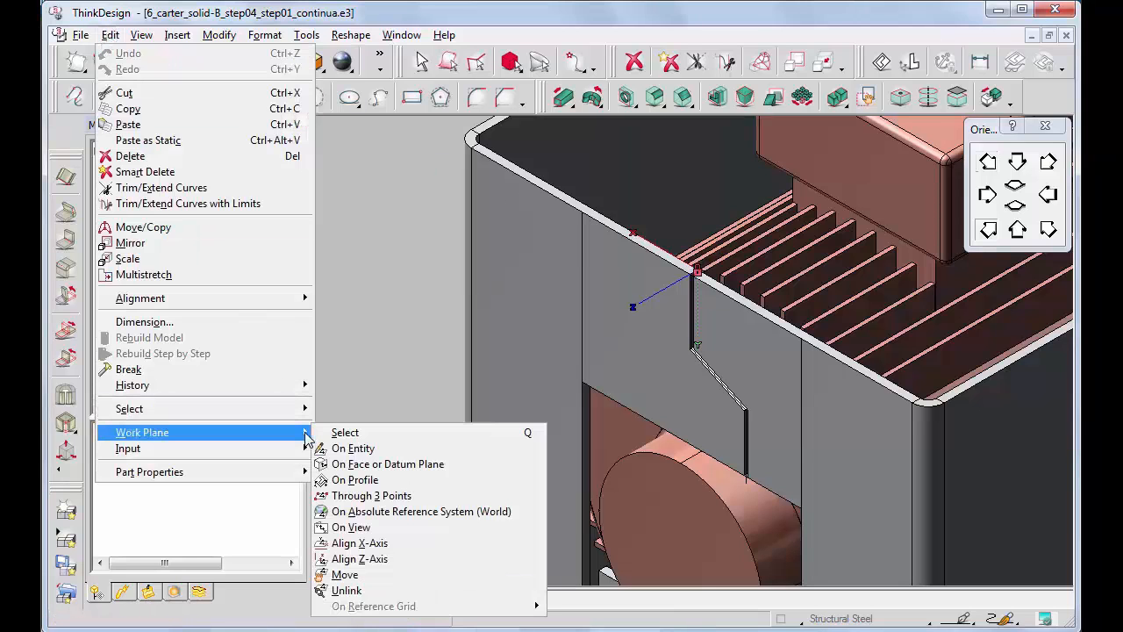
left_click(351, 559)
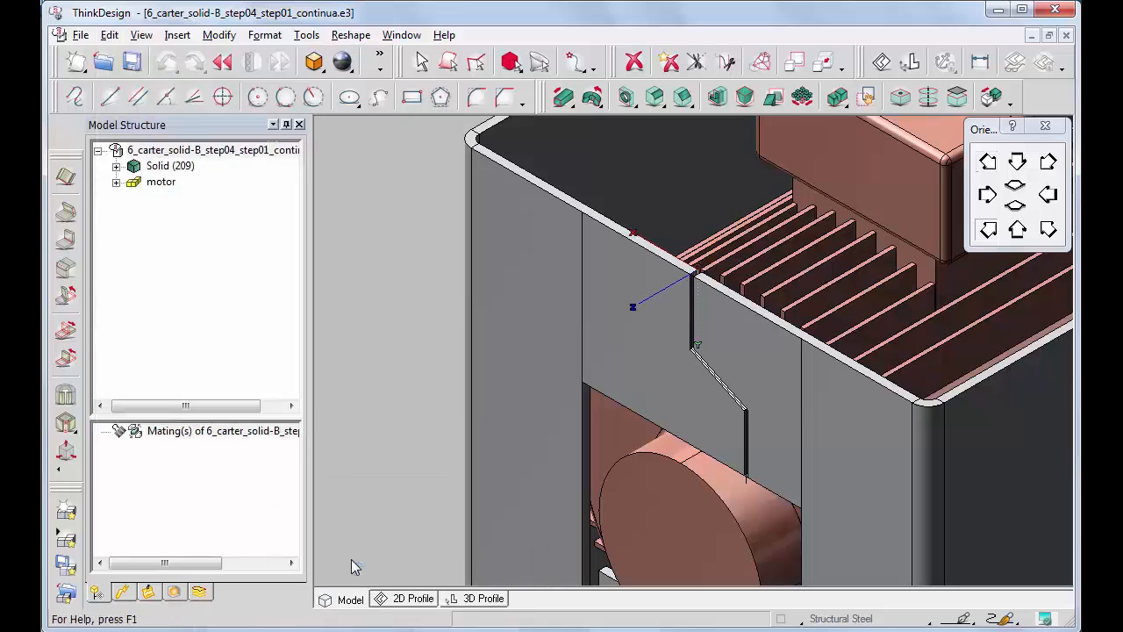
left_click(779, 319)
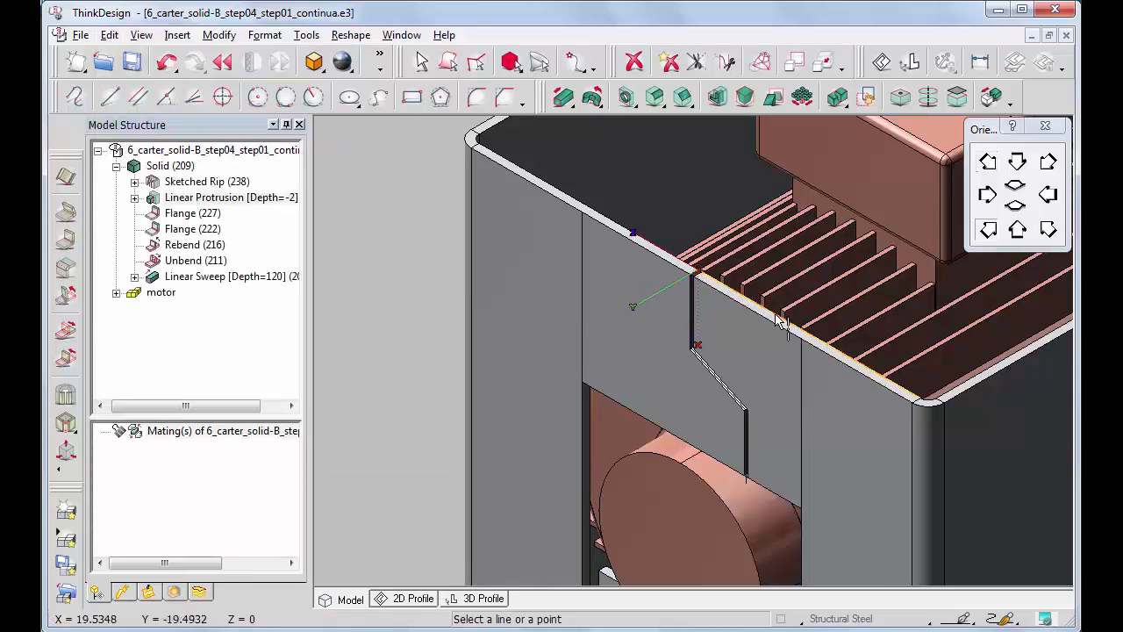
left_click(413, 598)
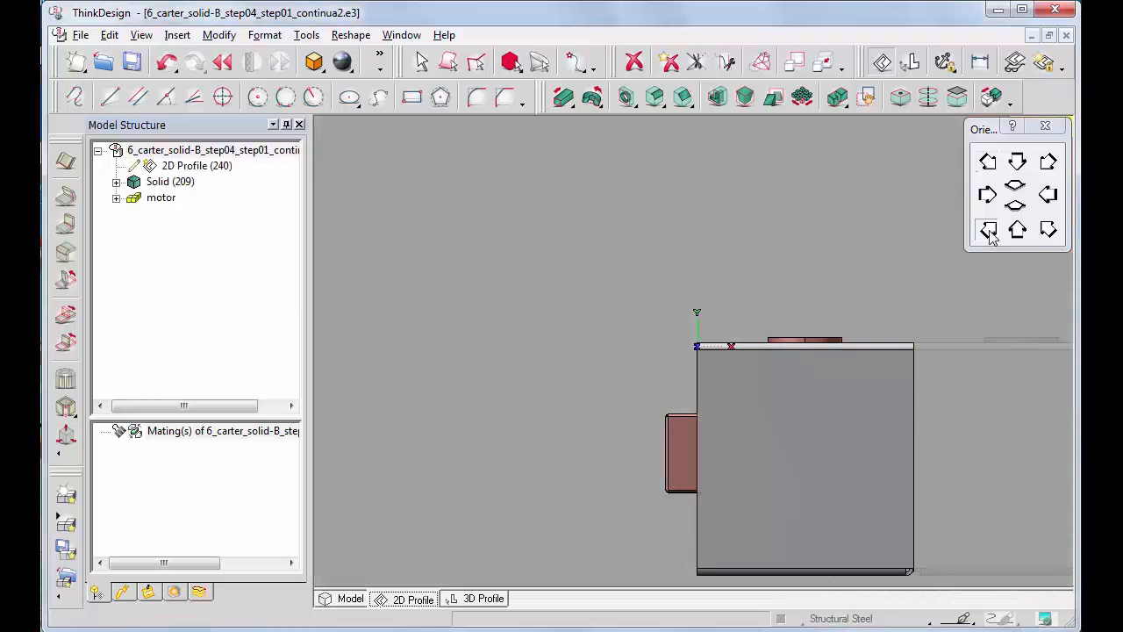
Step: Draw a two-segment polyline from the work plane origin: 19 mm at -90 degrees into the cover, followed by 10 mm upward at 180 degrees
left_click(988, 230)
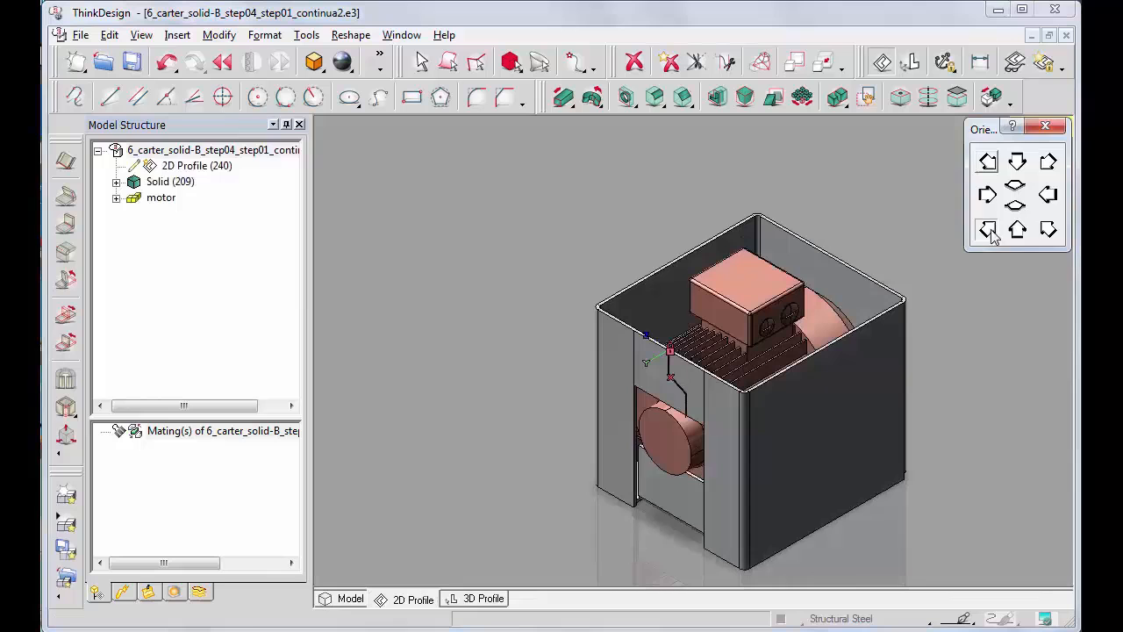
left_click(580, 278)
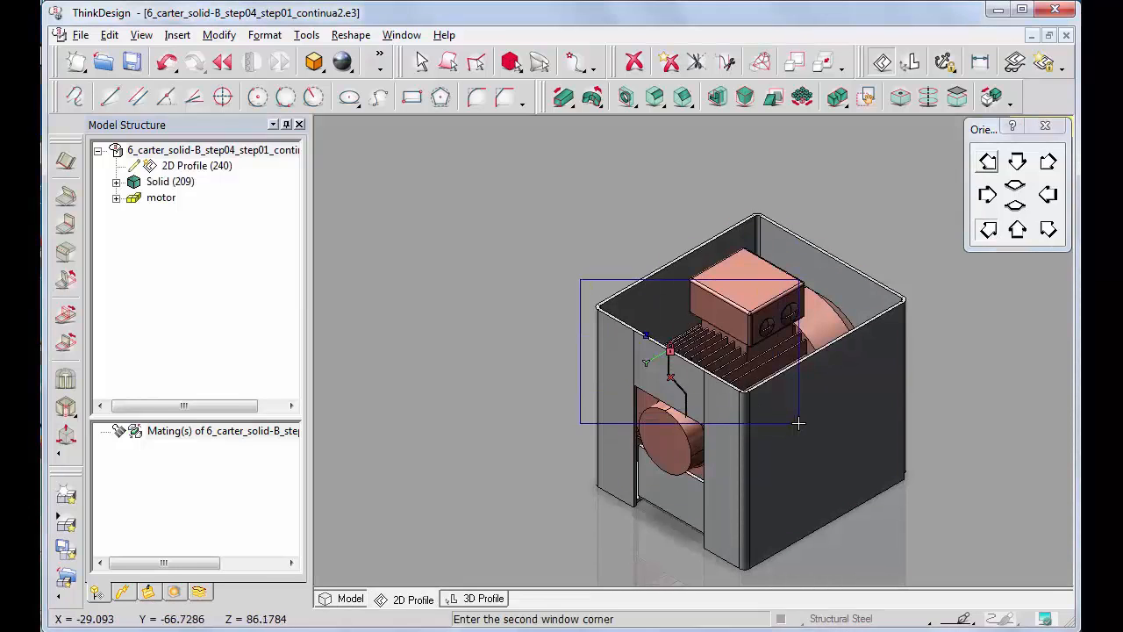
left_click(797, 420)
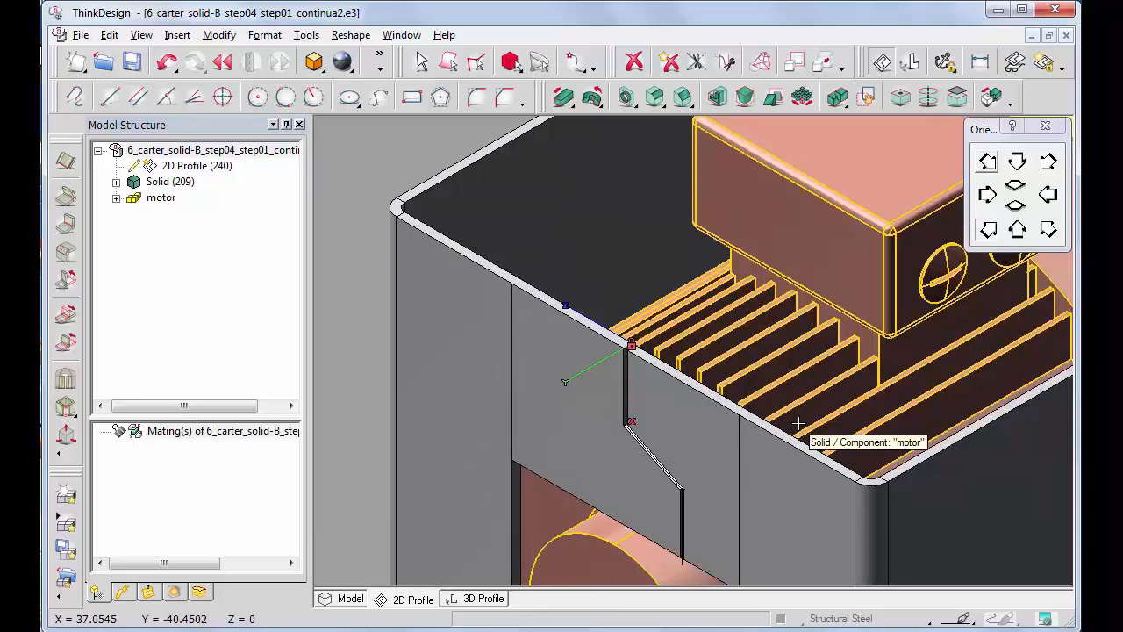
left_click(76, 98)
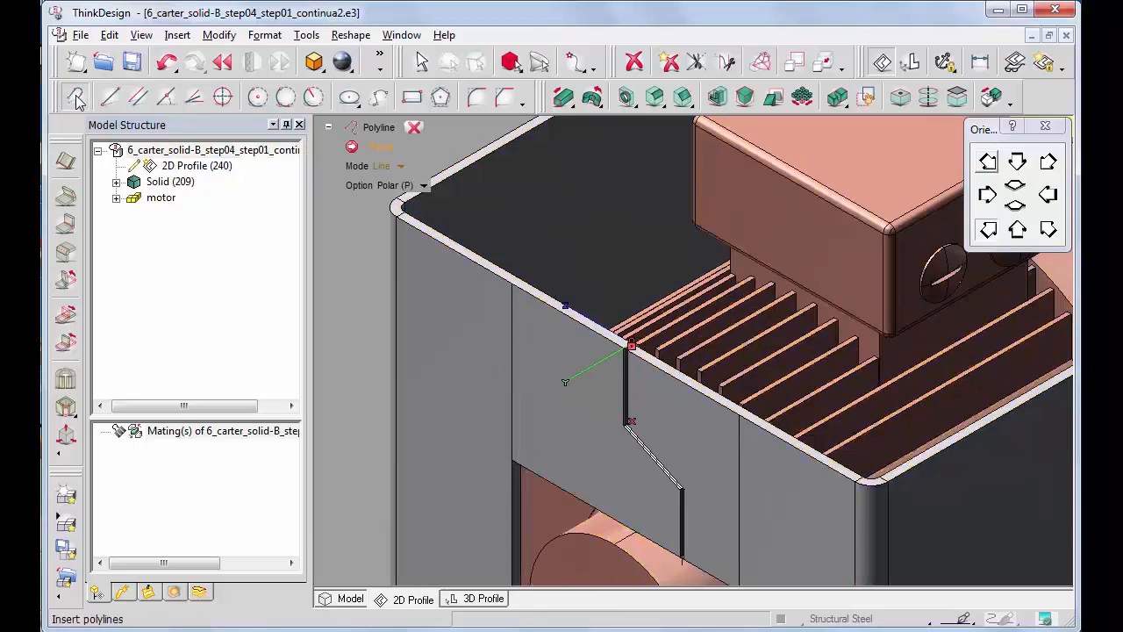
left_click(632, 344)
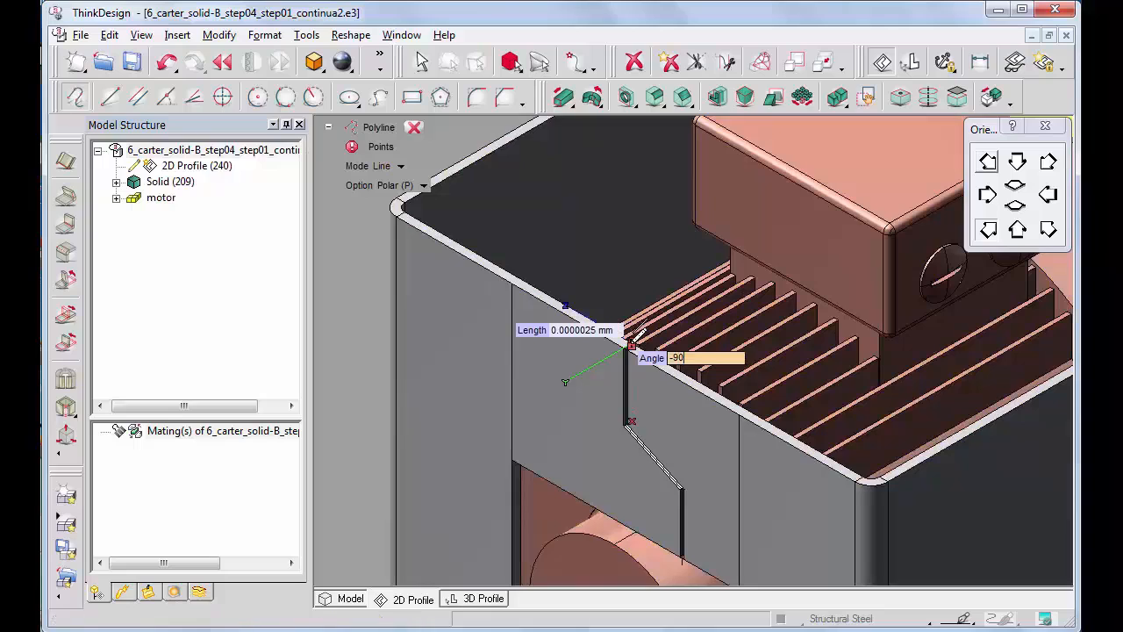
key("Tab")
type("19")
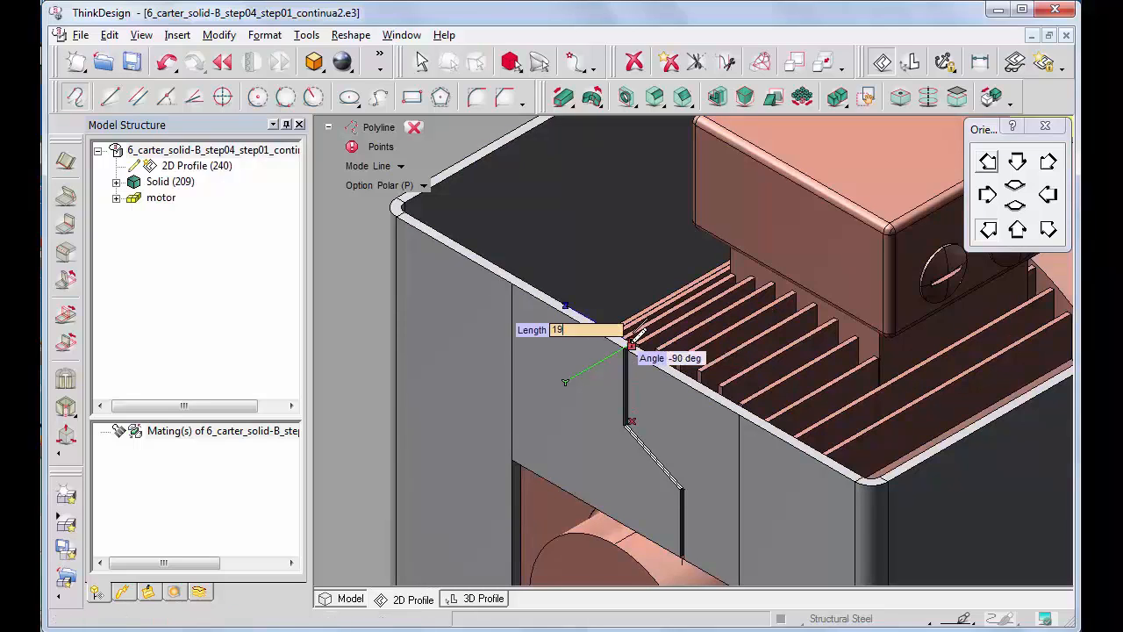
key("Return")
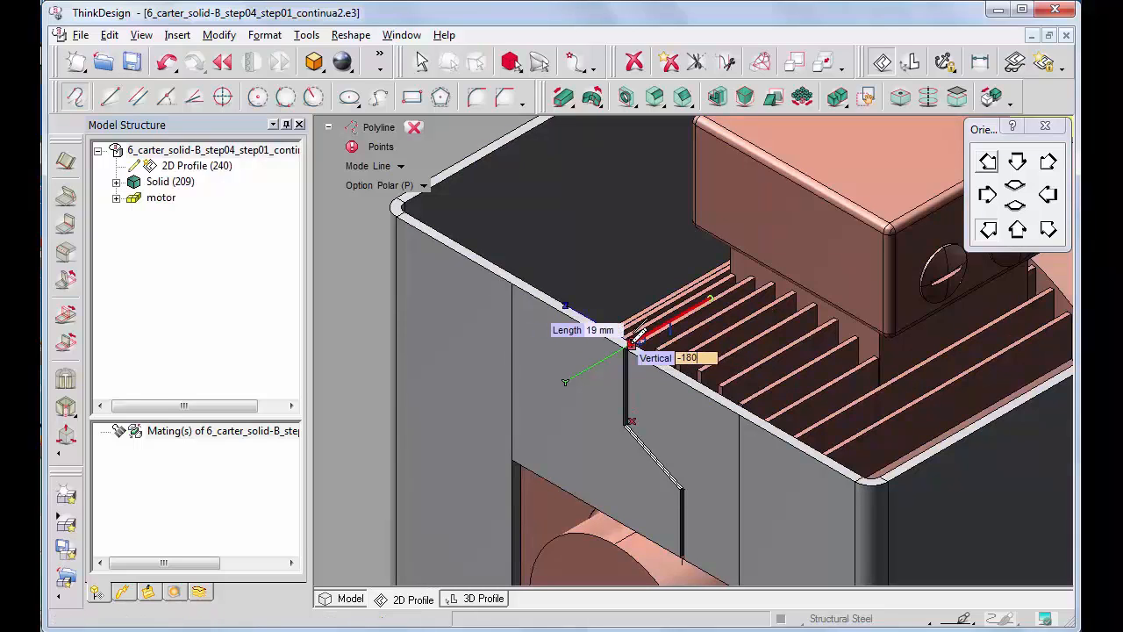
key("Tab")
type("10")
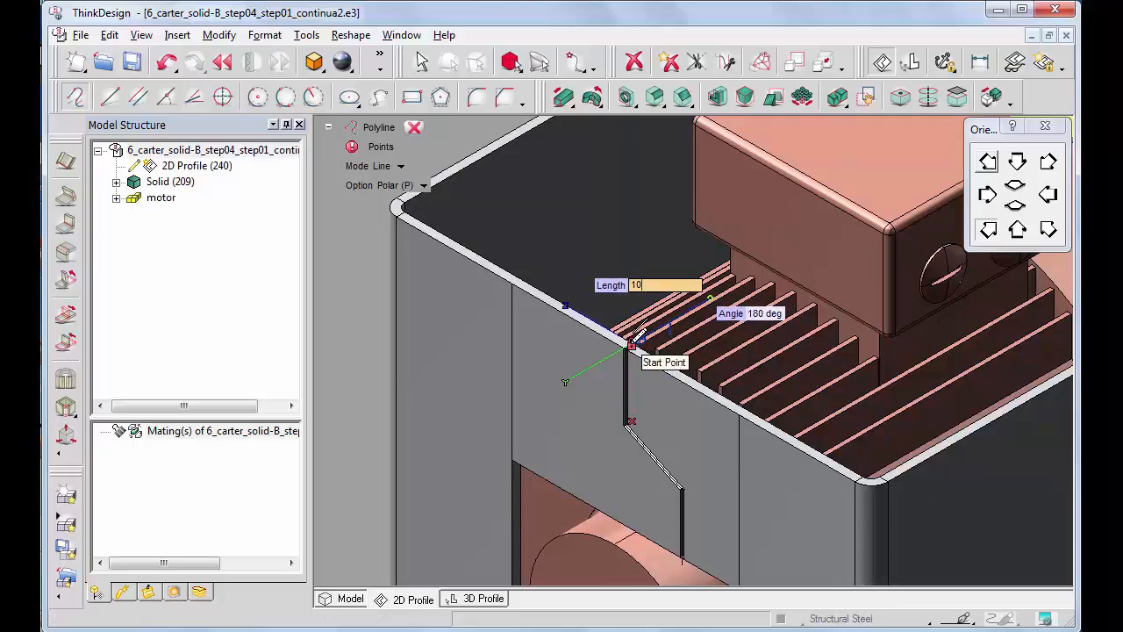
key("Return")
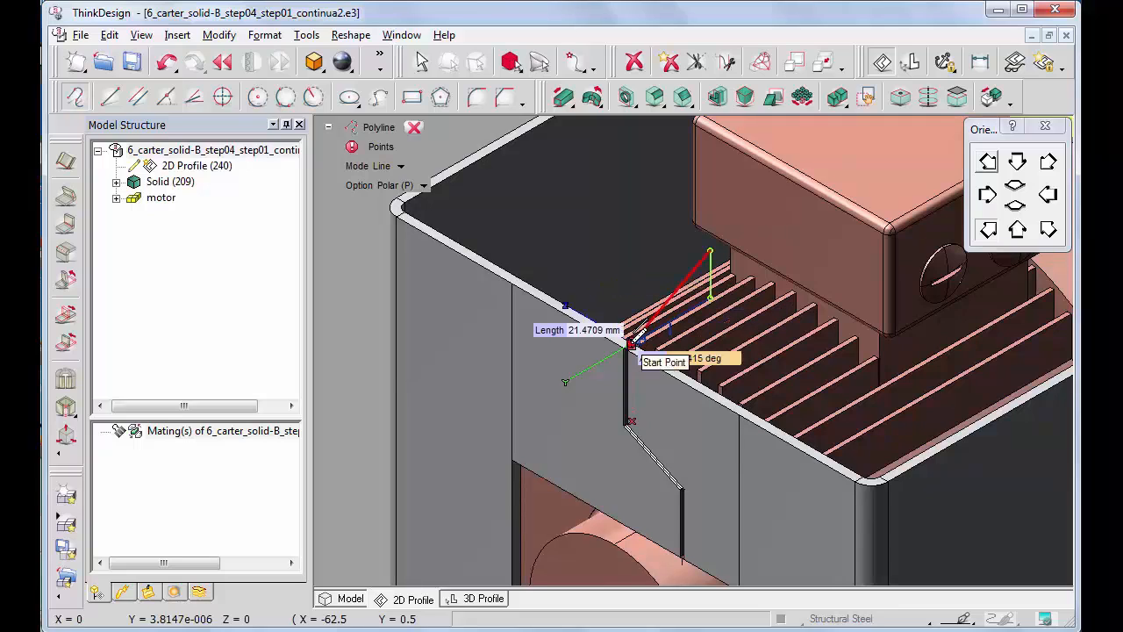
left_click(415, 128)
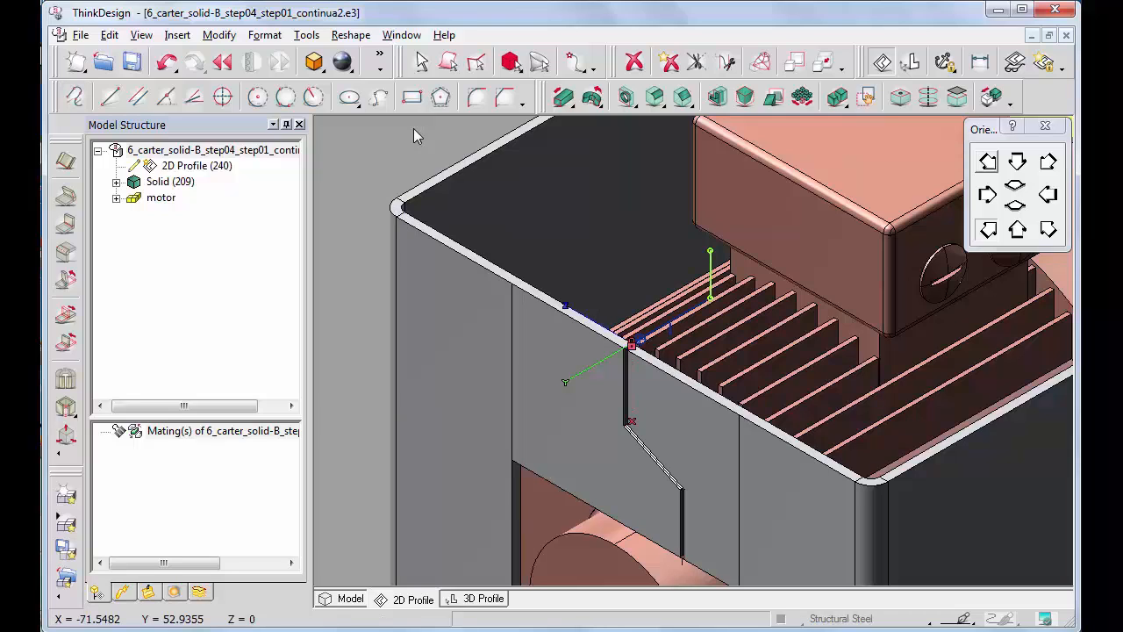
Step: Dimension the profile's long segment running into the cover and set its length to 30 mm
left_click(982, 64)
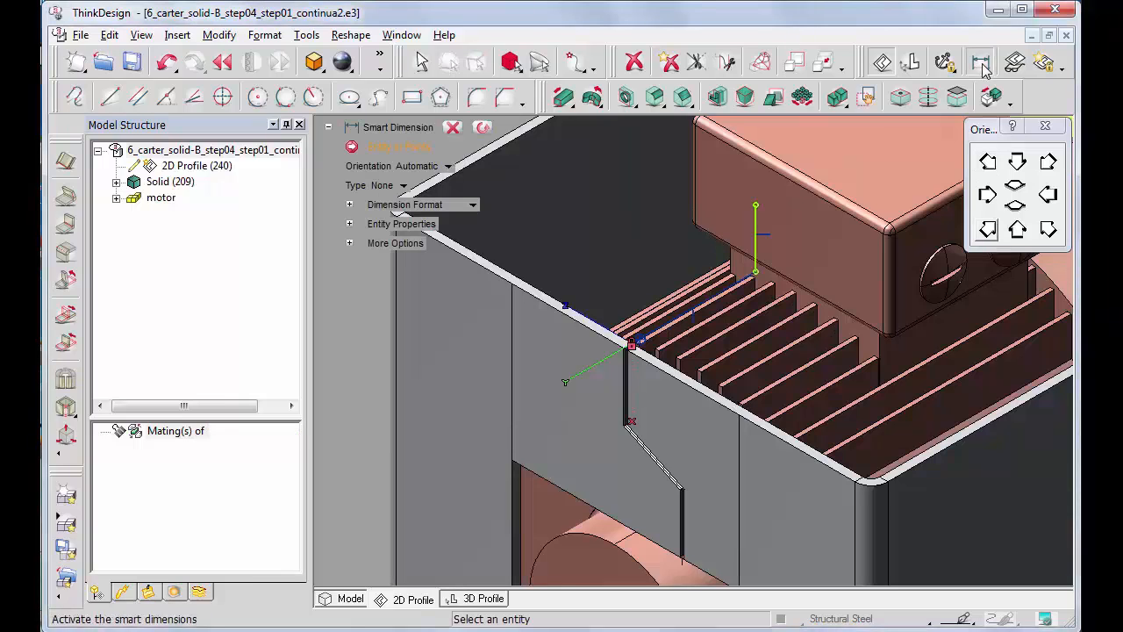
left_click(682, 319)
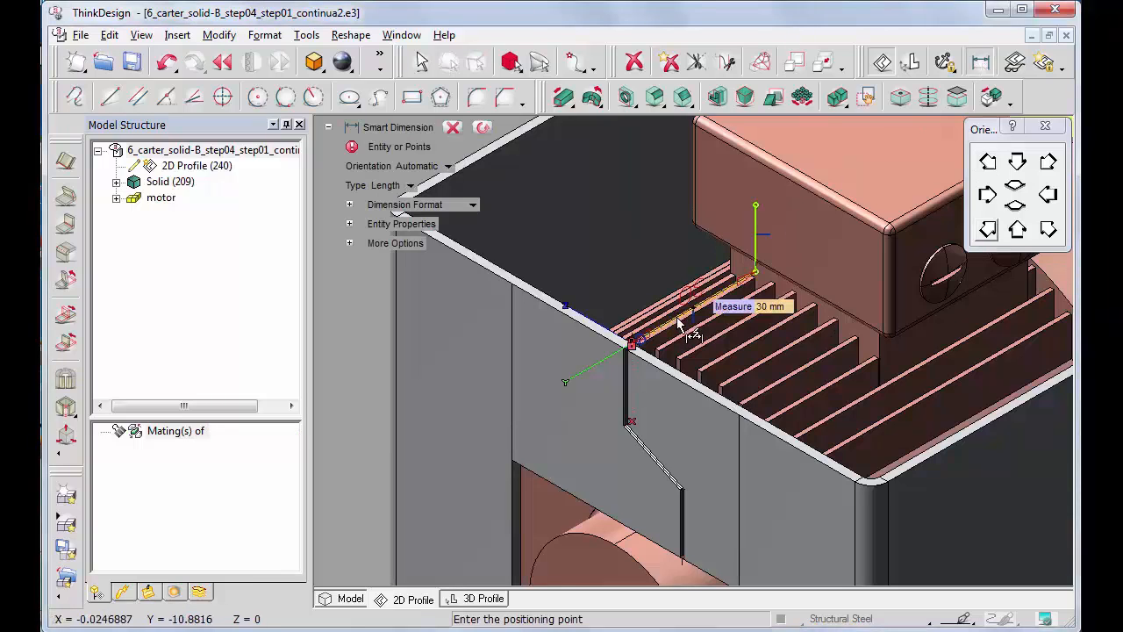
type("30")
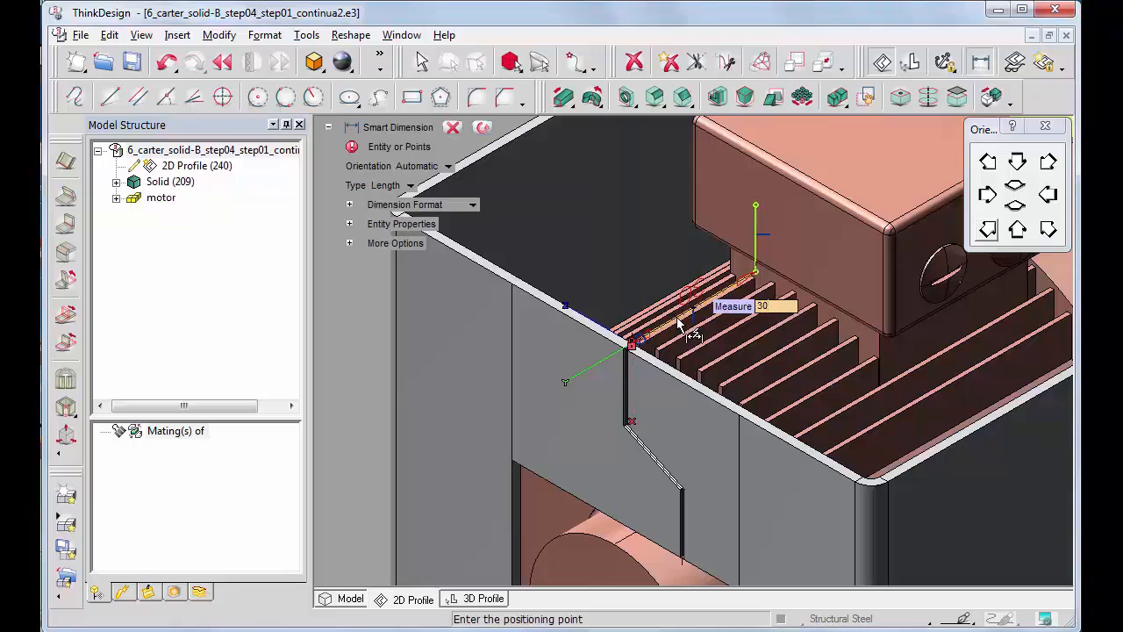
key("Return")
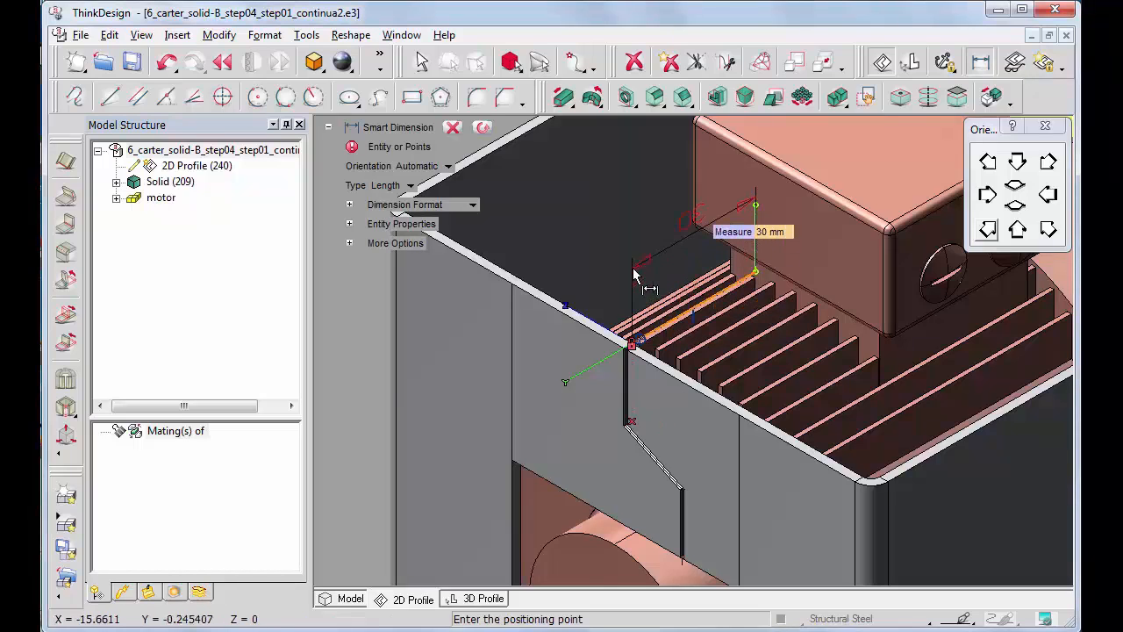
left_click(634, 270)
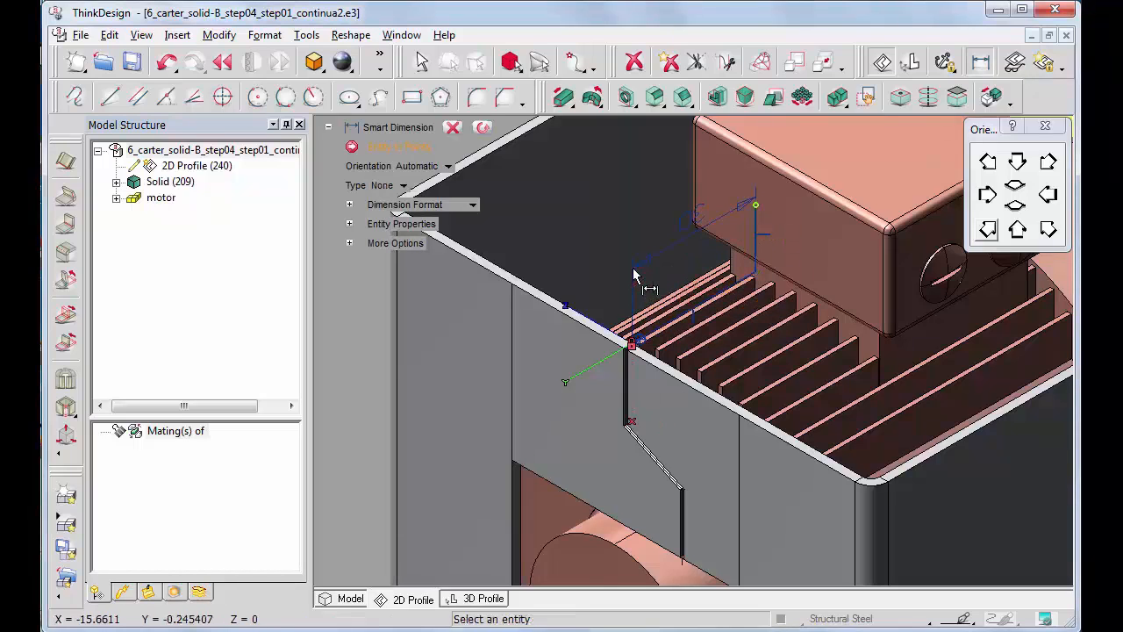
Step: Dimension the profile's upright end segment to 10 mm, then finish the 2D profile and return to the model
left_click(756, 230)
type("10")
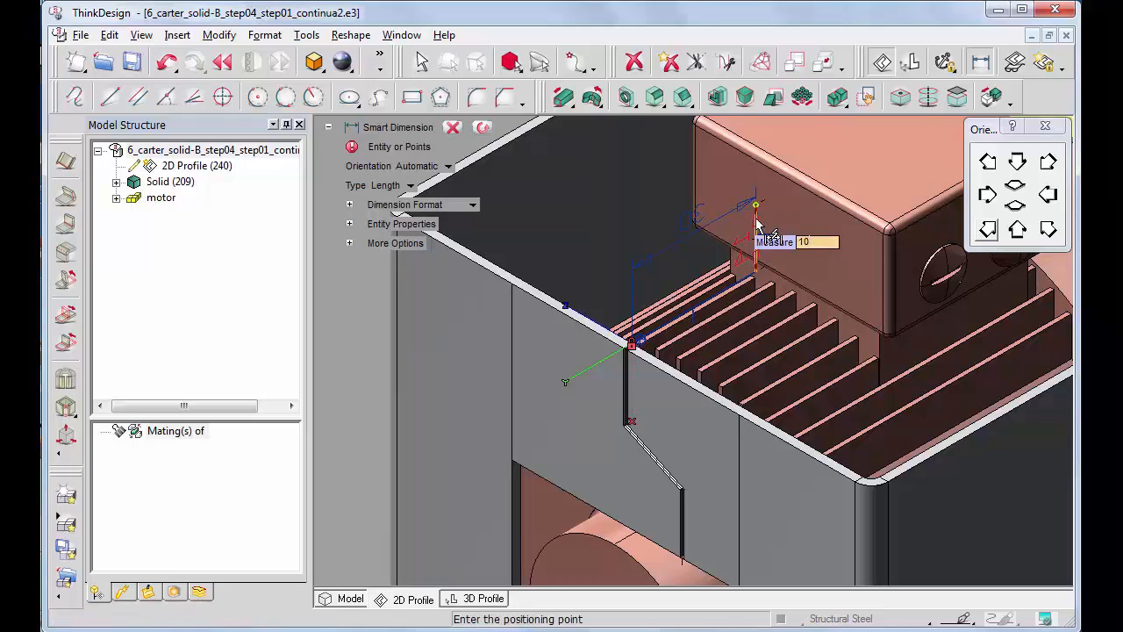
key("Return")
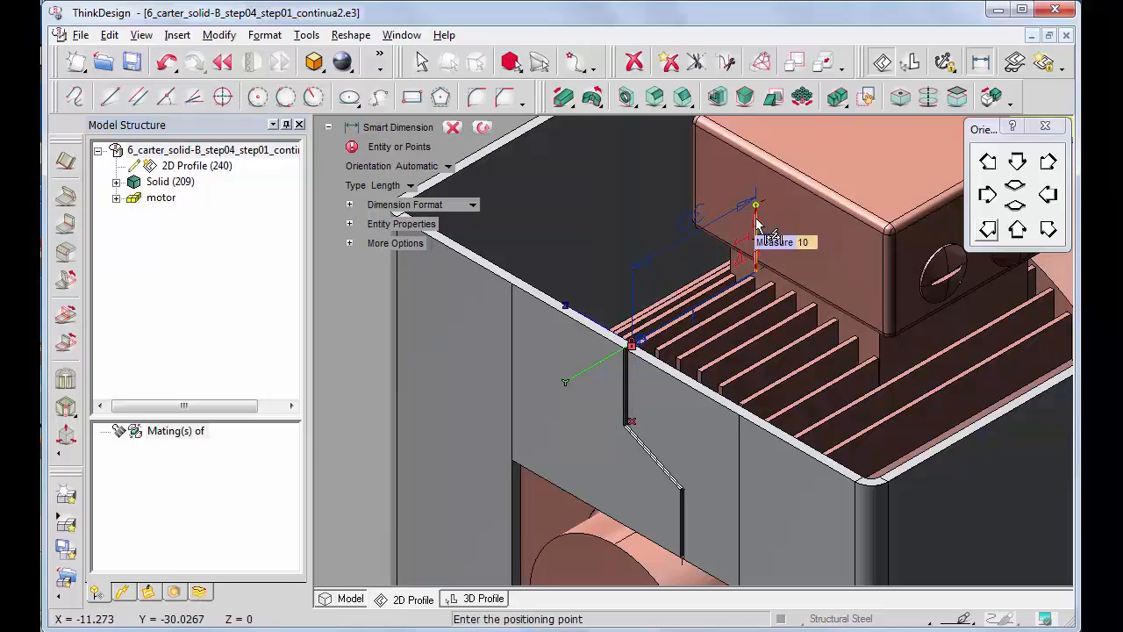
left_click(687, 285)
left_click(452, 128)
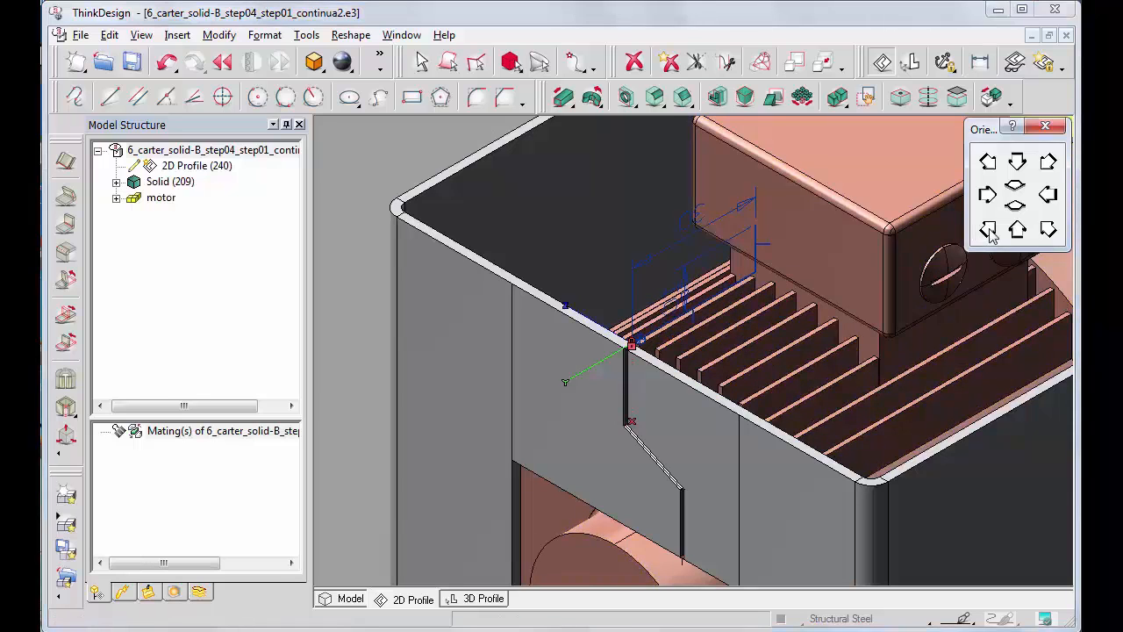
right_click(318, 285)
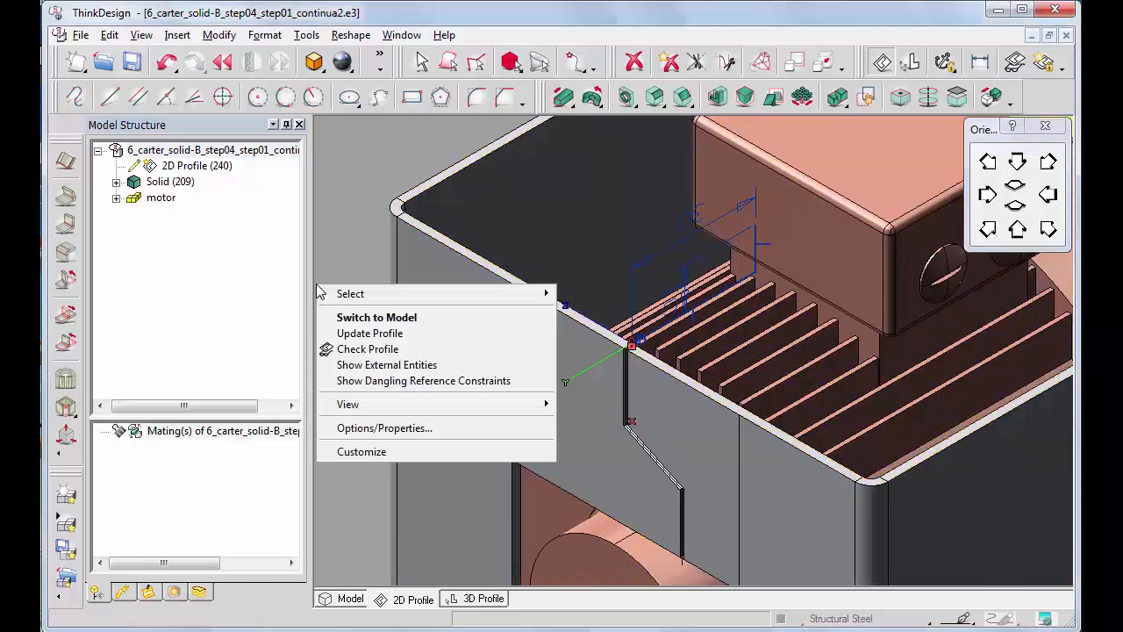
left_click(377, 318)
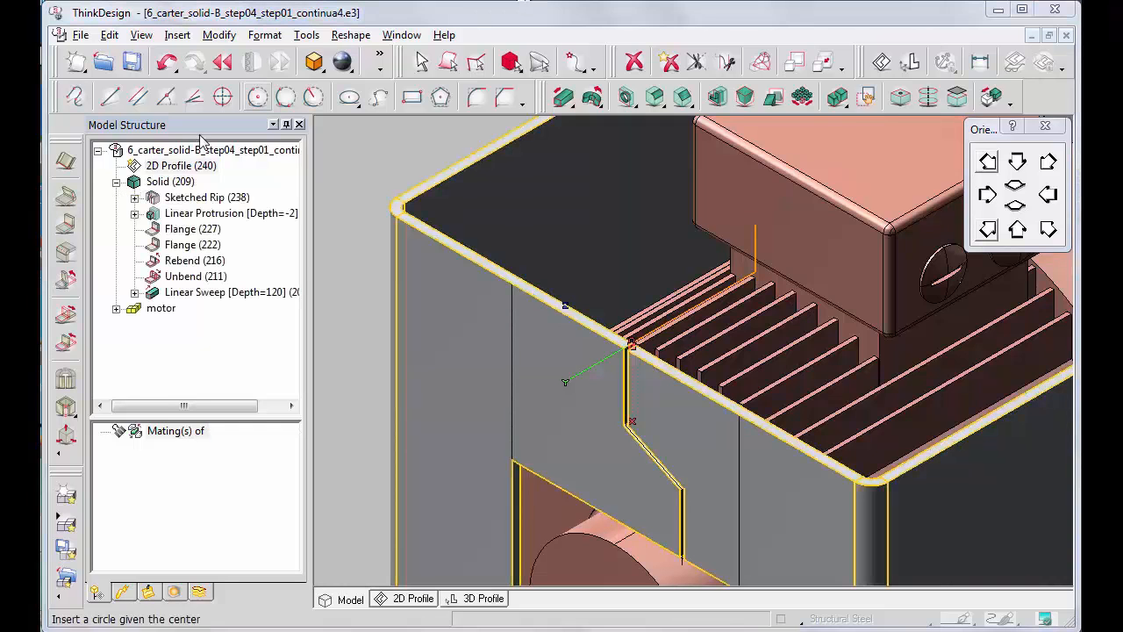
Step: Start an Extruded Flange from the L-shaped profile along the tangency chain of the cover's top edge
left_click(68, 198)
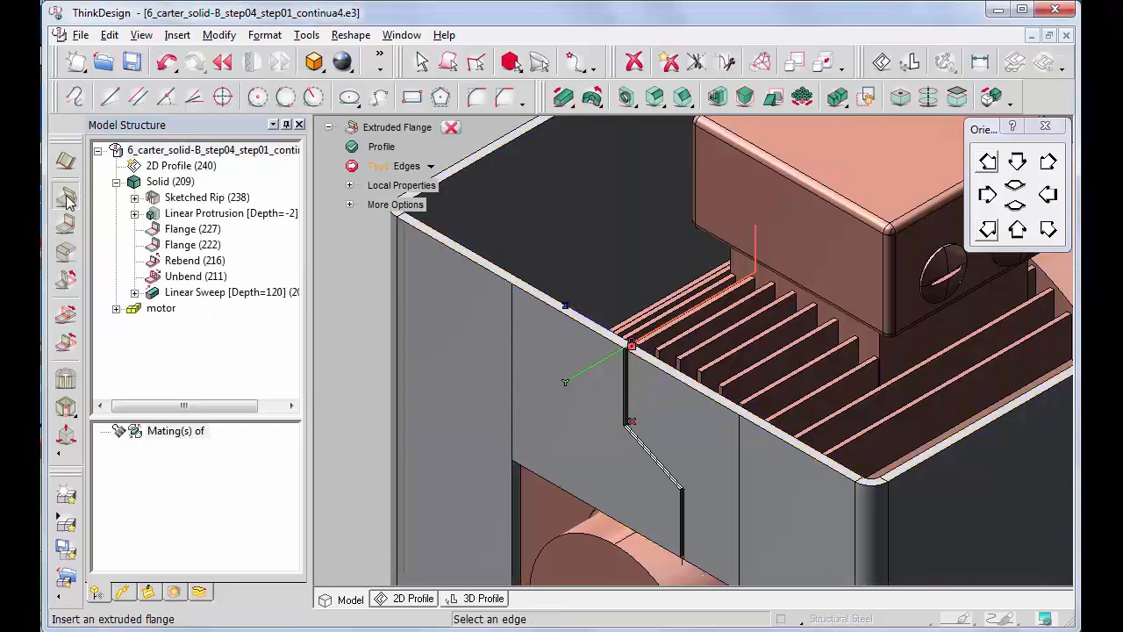
left_click(431, 169)
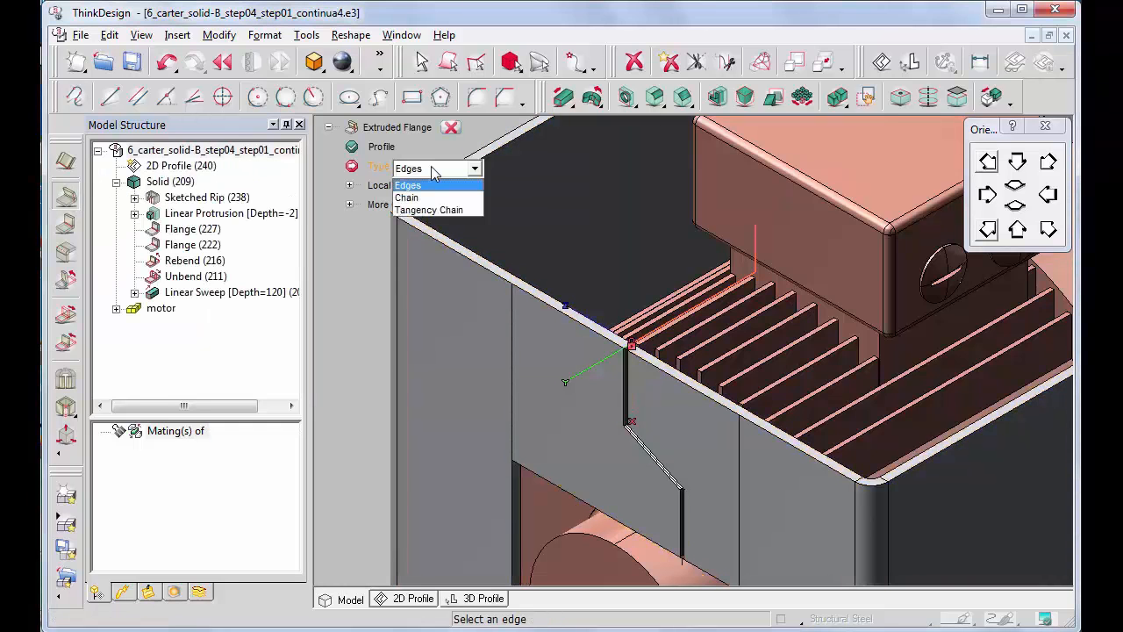
left_click(432, 211)
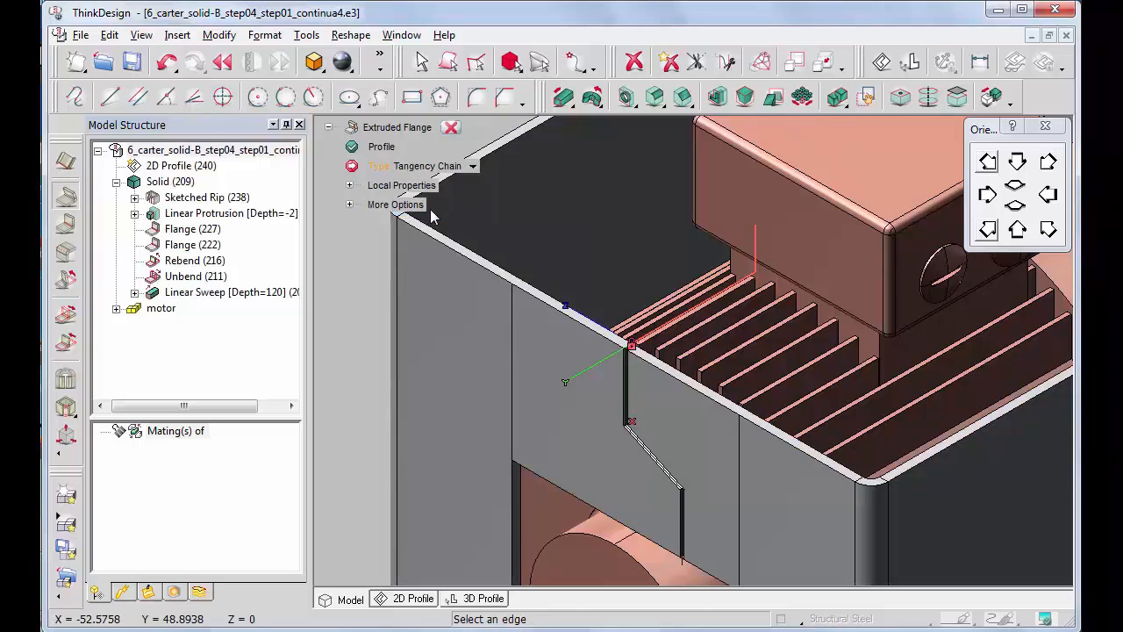
left_click(588, 318)
Step: Override the flange's local alignment with Outer flange and create the extruded flange
left_click(349, 185)
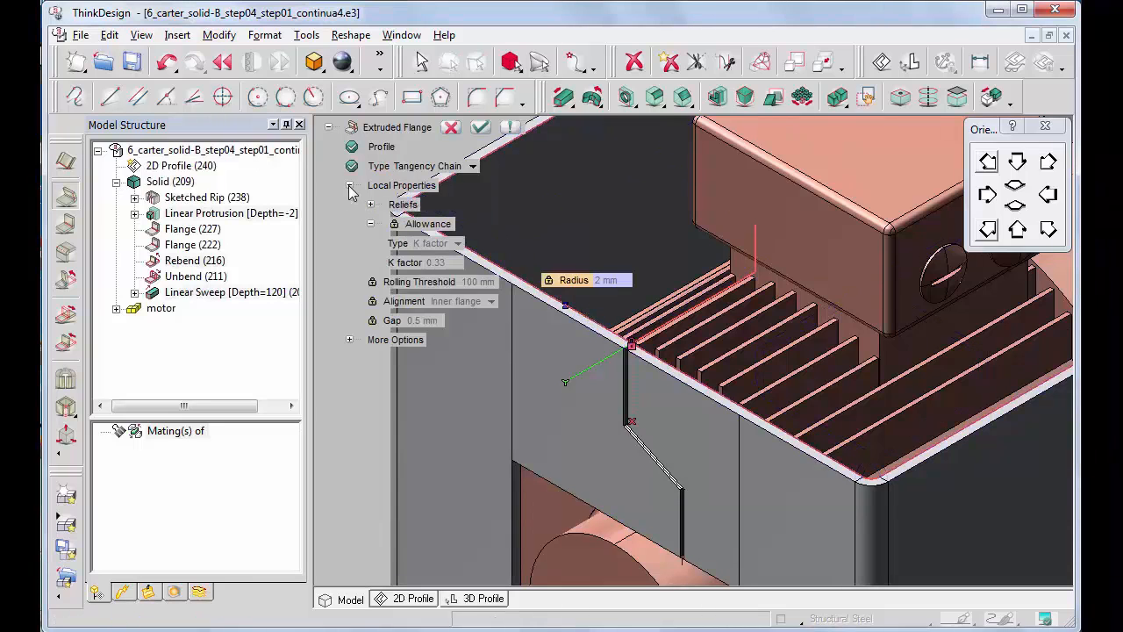
left_click(372, 301)
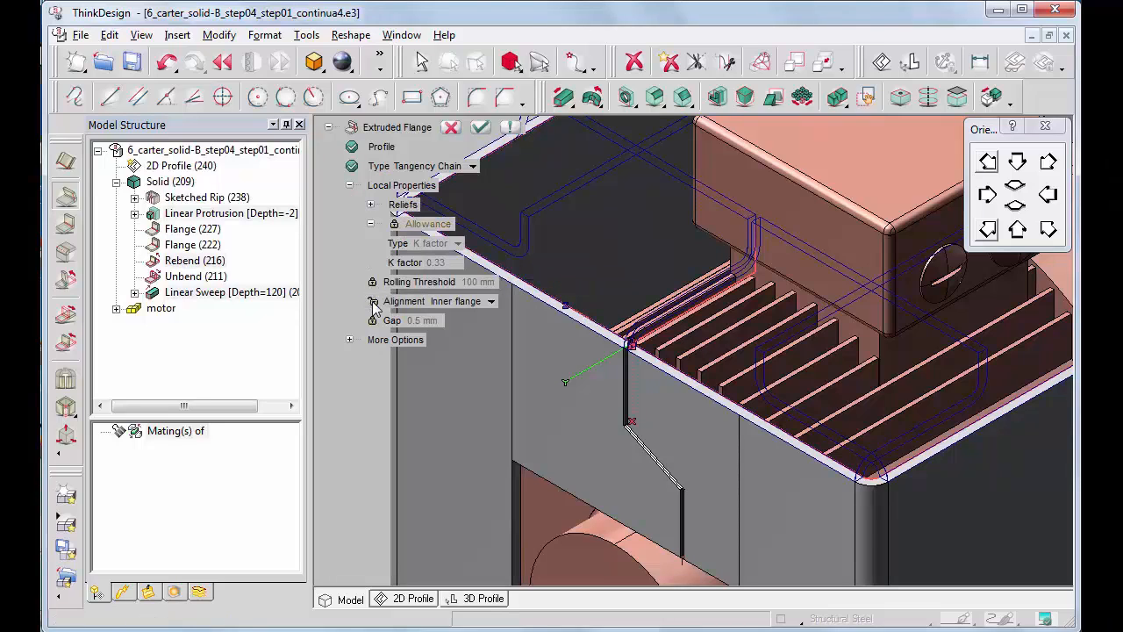
left_click(494, 302)
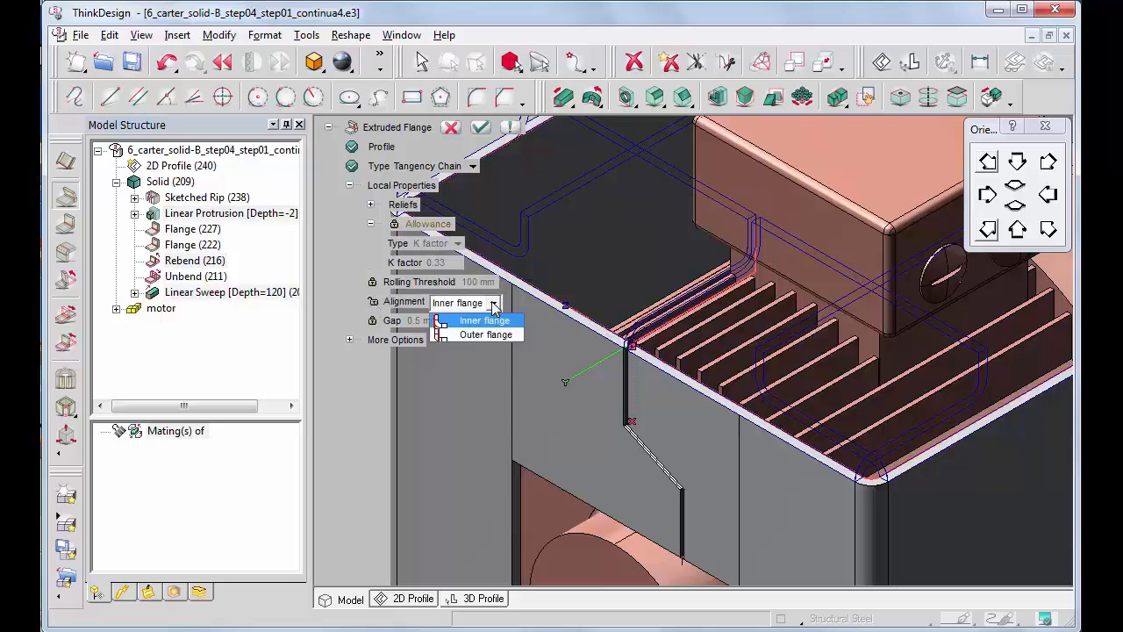
left_click(482, 334)
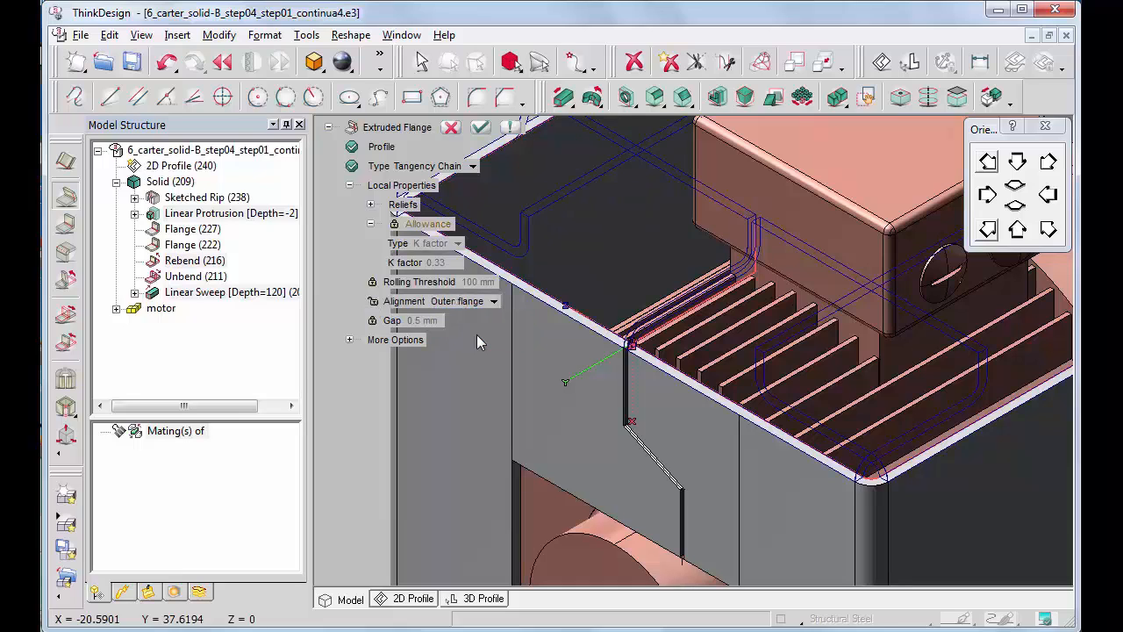
left_click(481, 128)
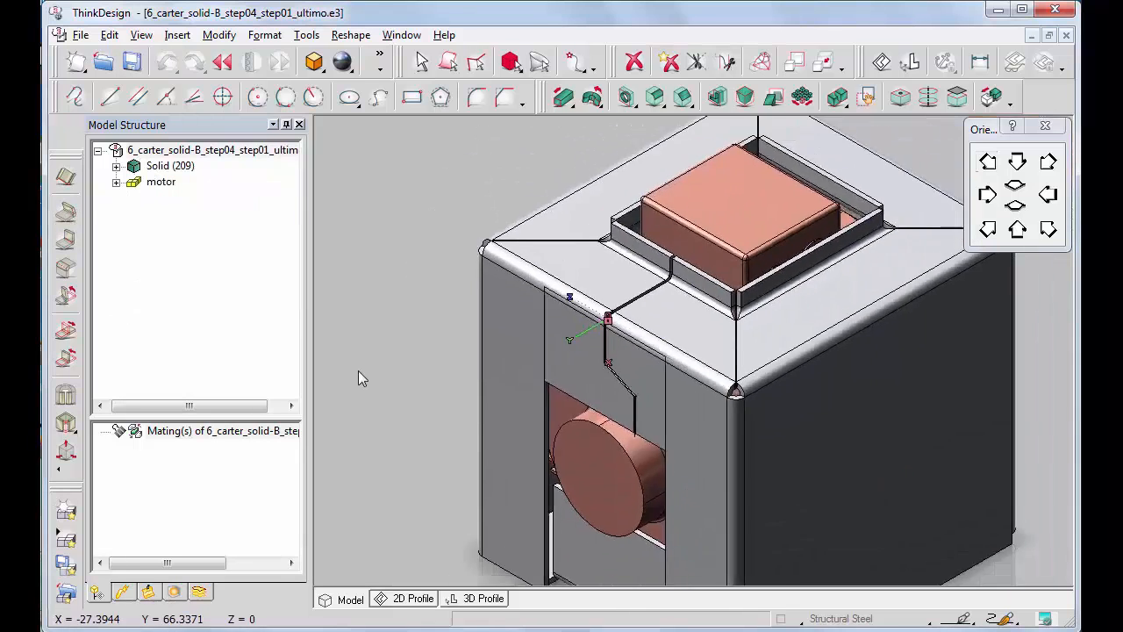
Step: Unbend the whole cover with the Global type, fixing the rear face opposite the ripped front plate, and view the full flat pattern
left_click(1049, 229)
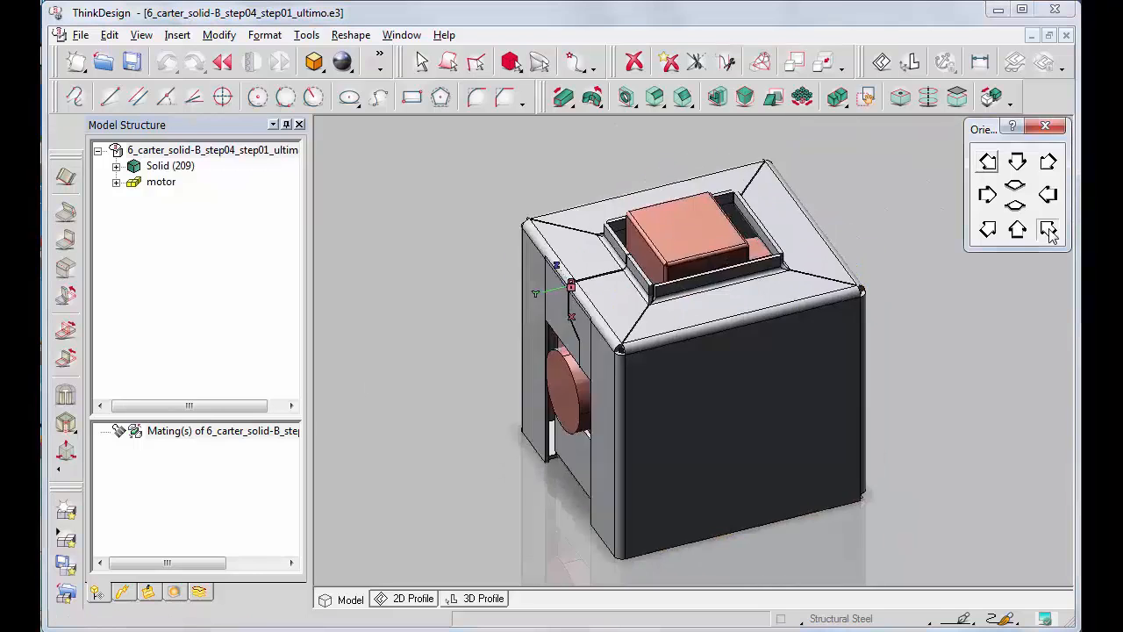
left_click(67, 332)
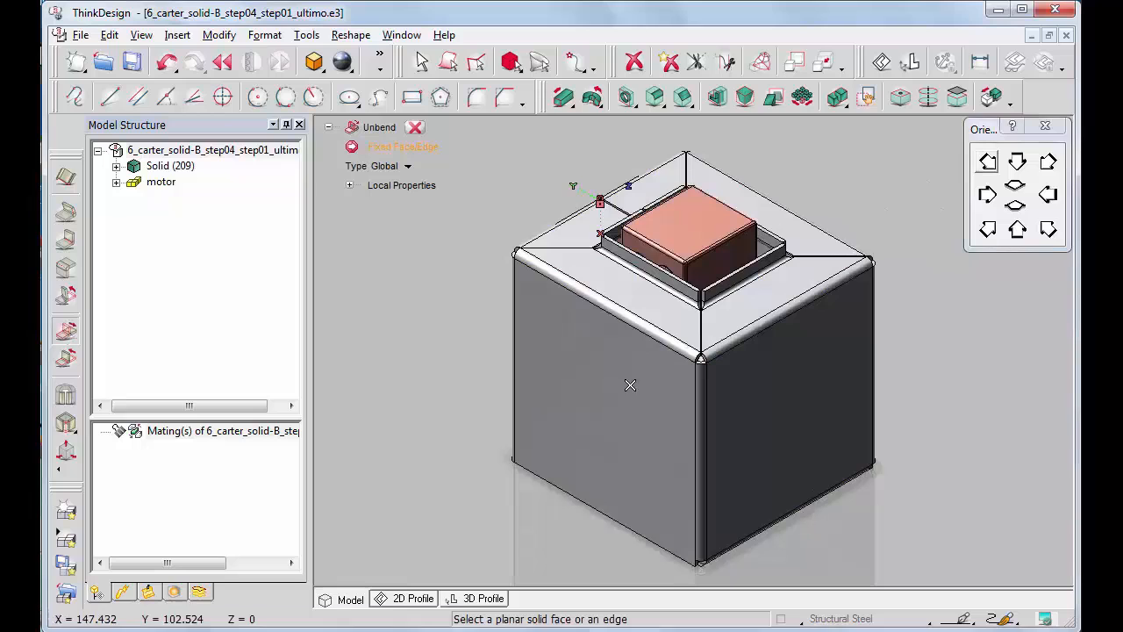
left_click(762, 398)
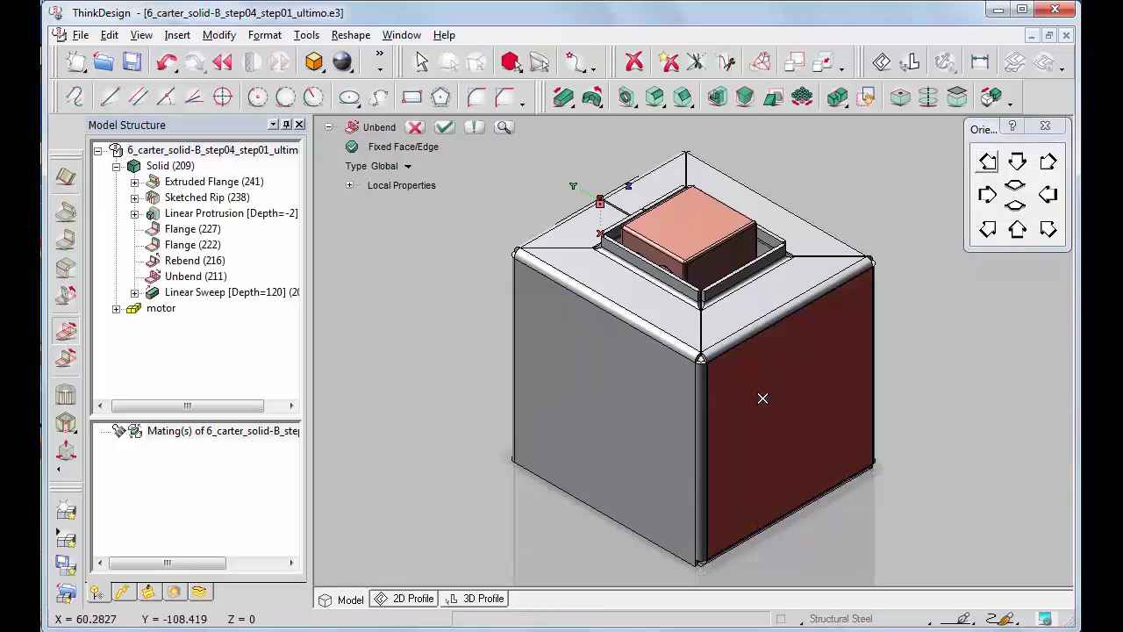
left_click(445, 128)
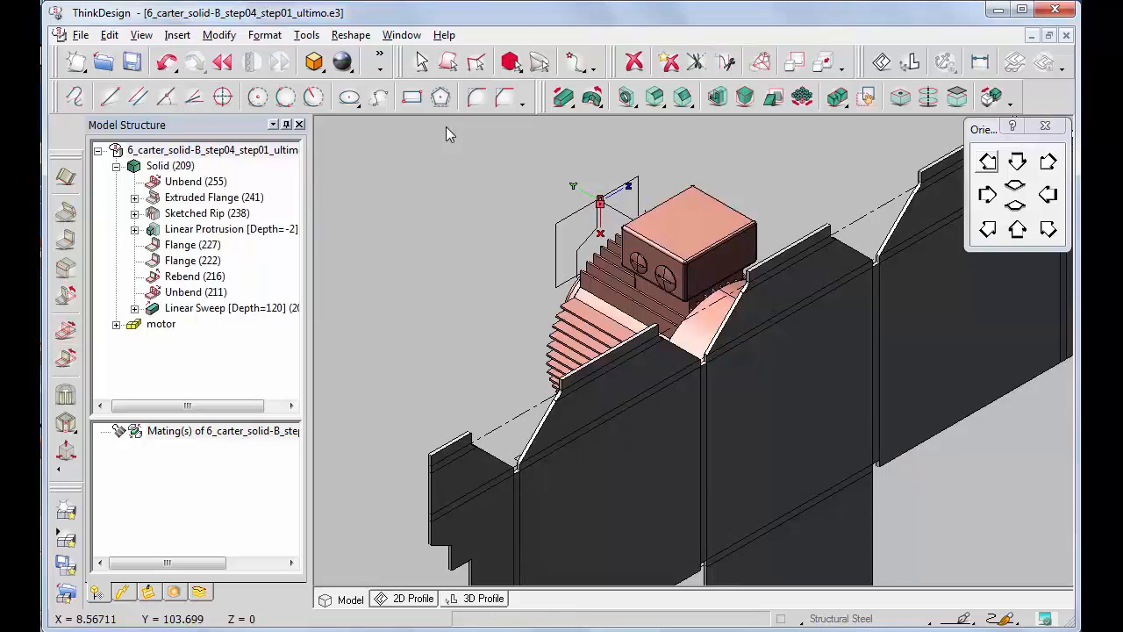
left_click(989, 165)
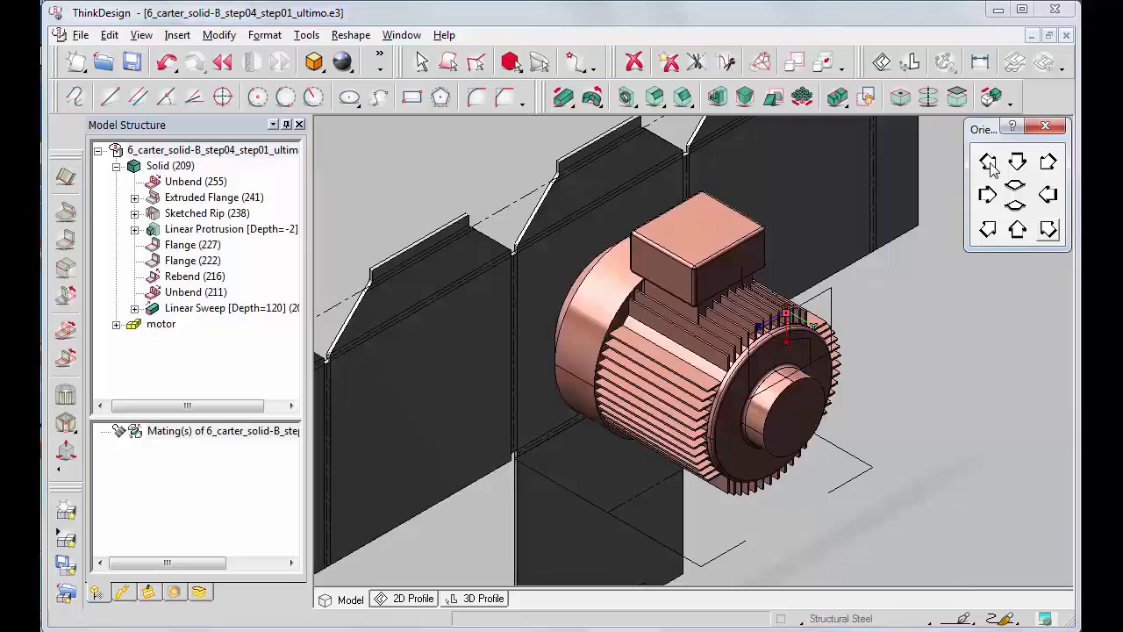
left_click(932, 350)
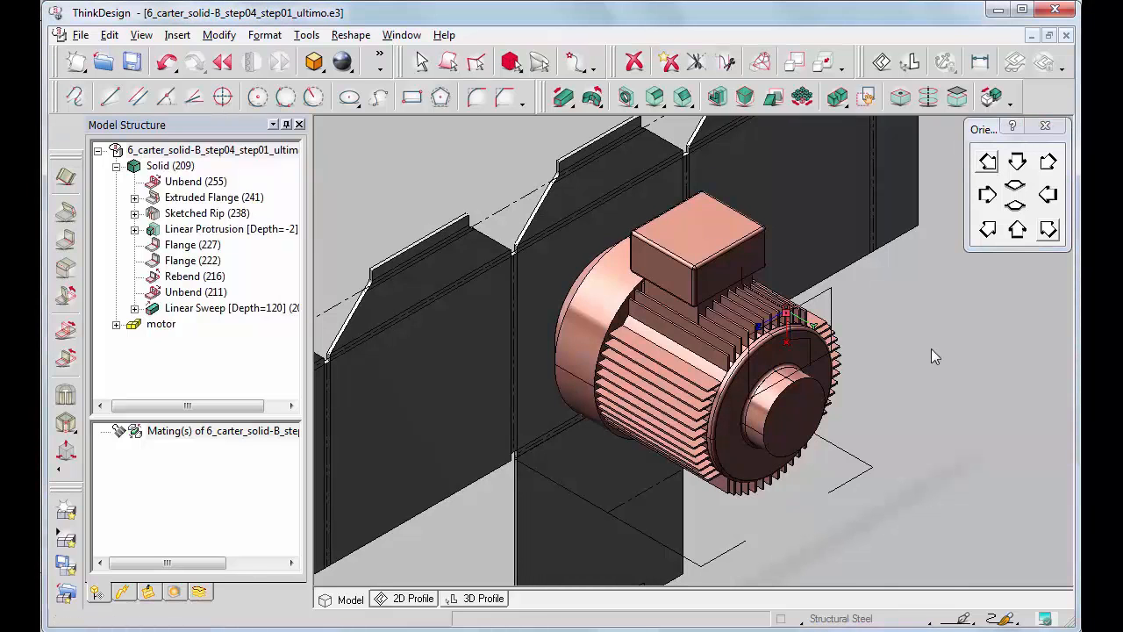
scroll(931, 348, "down", 3)
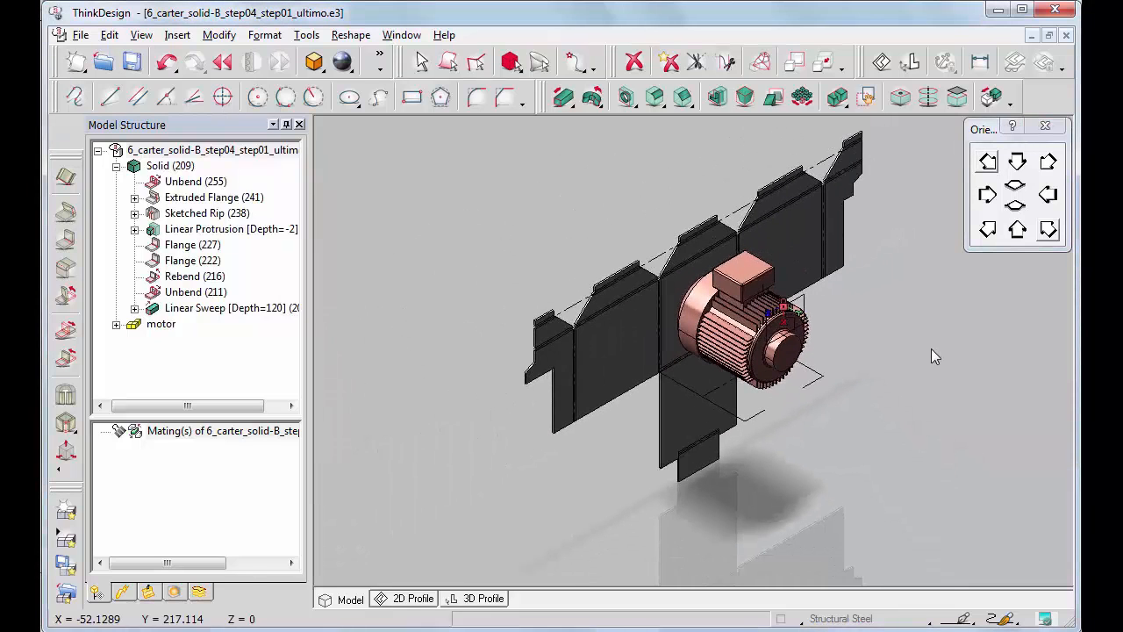